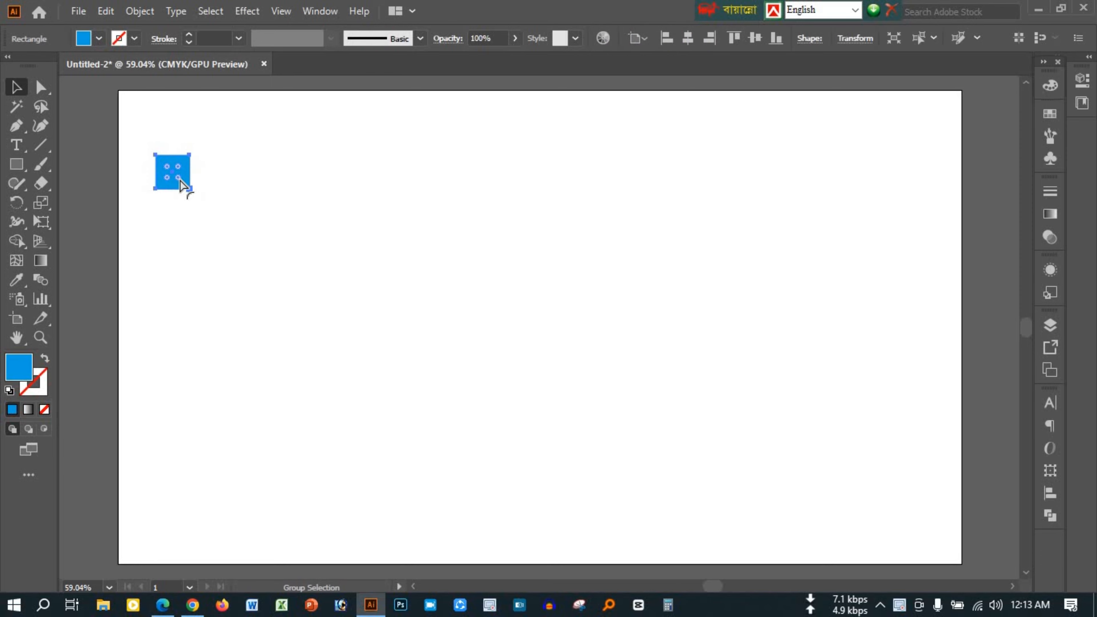
Duplicate the blue square directly below the original, and place another copy to the right of the lower square
{"action": "left_click_drag", "start_coordinate": [174, 197], "coordinate": [175, 240]}
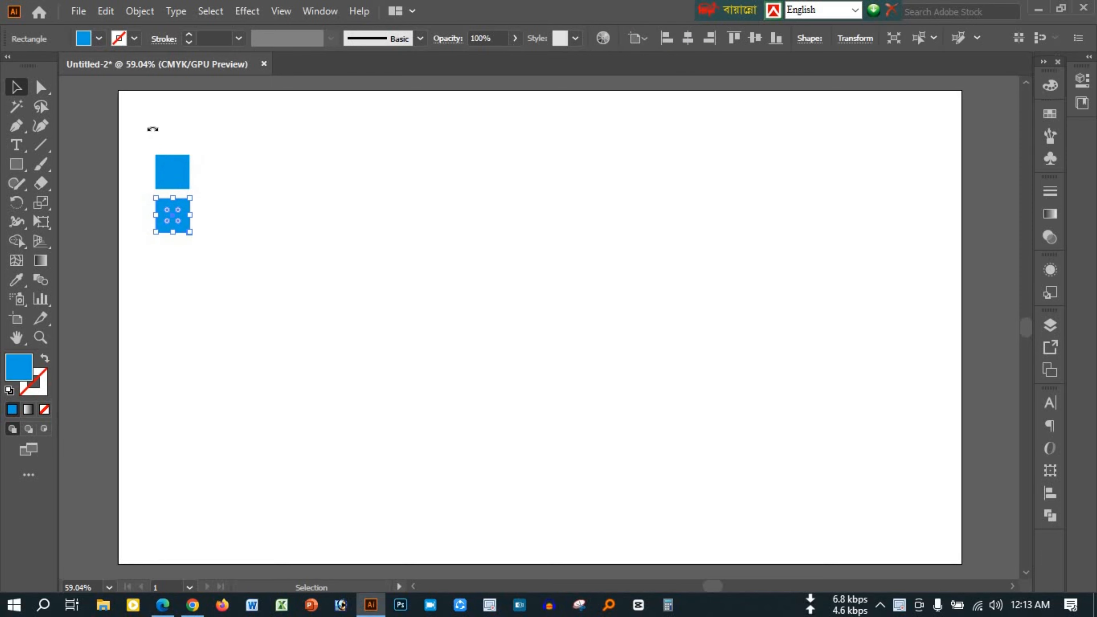
{"action": "left_click_drag", "start_coordinate": [114, 135], "coordinate": [214, 239]}
{"action": "left_click", "coordinate": [200, 287]}
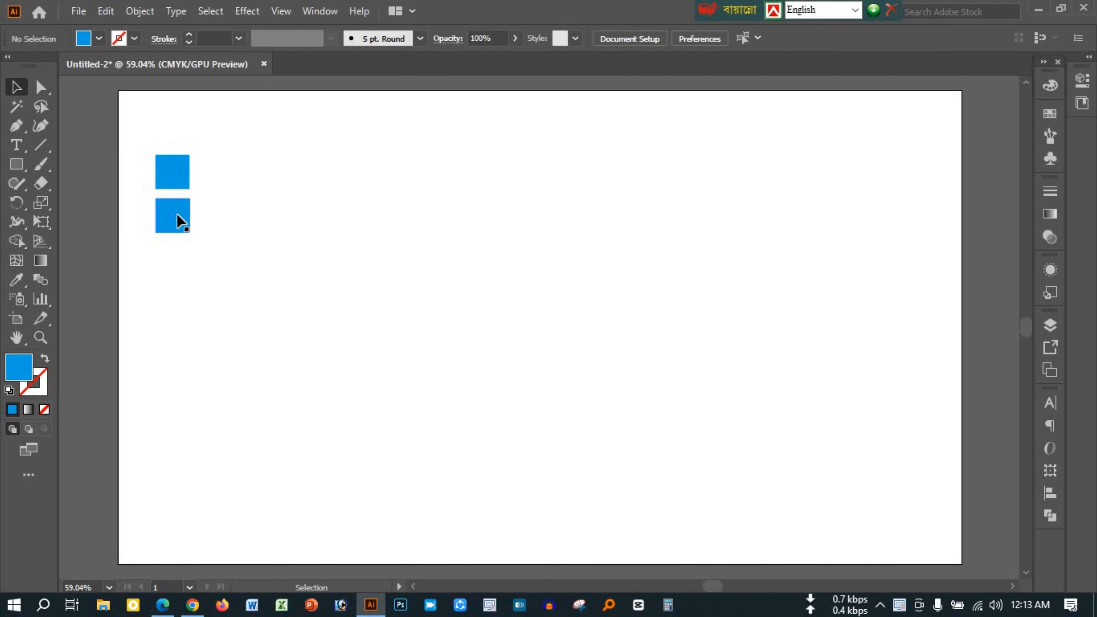
{"action": "left_click", "coordinate": [177, 216]}
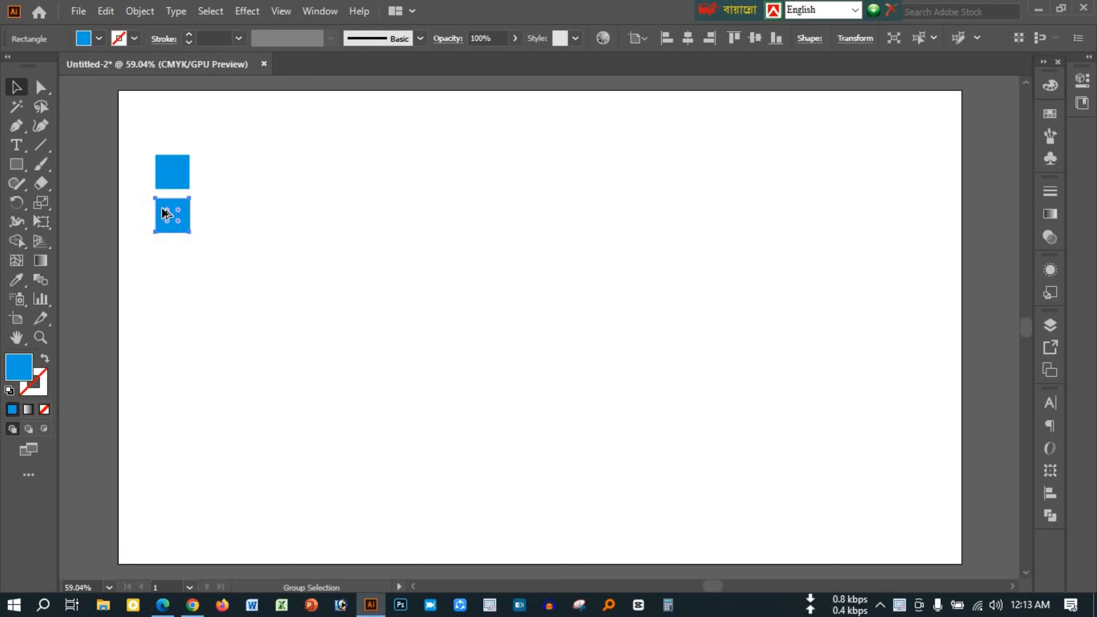
{"action": "left_click_drag", "start_coordinate": [165, 213], "coordinate": [206, 189]}
Group the two stacked squares, centre the third square vertically against them, and nudge it closer to the group
{"action": "left_click_drag", "start_coordinate": [147, 161], "coordinate": [181, 260]}
{"action": "key", "text": "ctrl+g"}
{"action": "left_click", "coordinate": [226, 221], "text": "shift"}
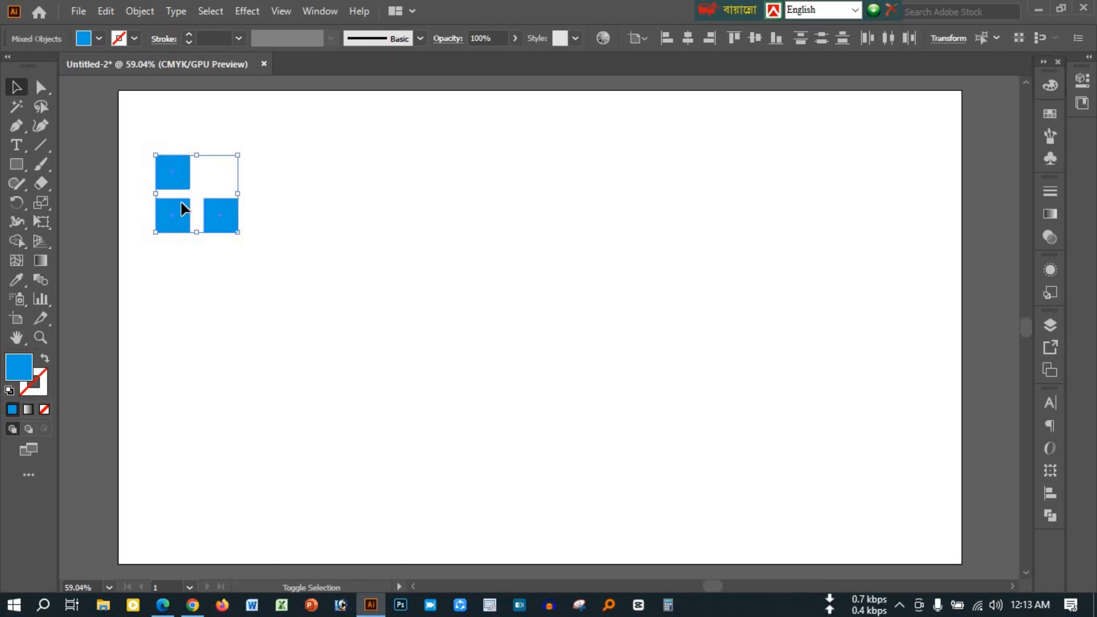
{"action": "left_click", "coordinate": [755, 38]}
{"action": "left_click", "coordinate": [201, 203]}
{"action": "left_click", "coordinate": [205, 202]}
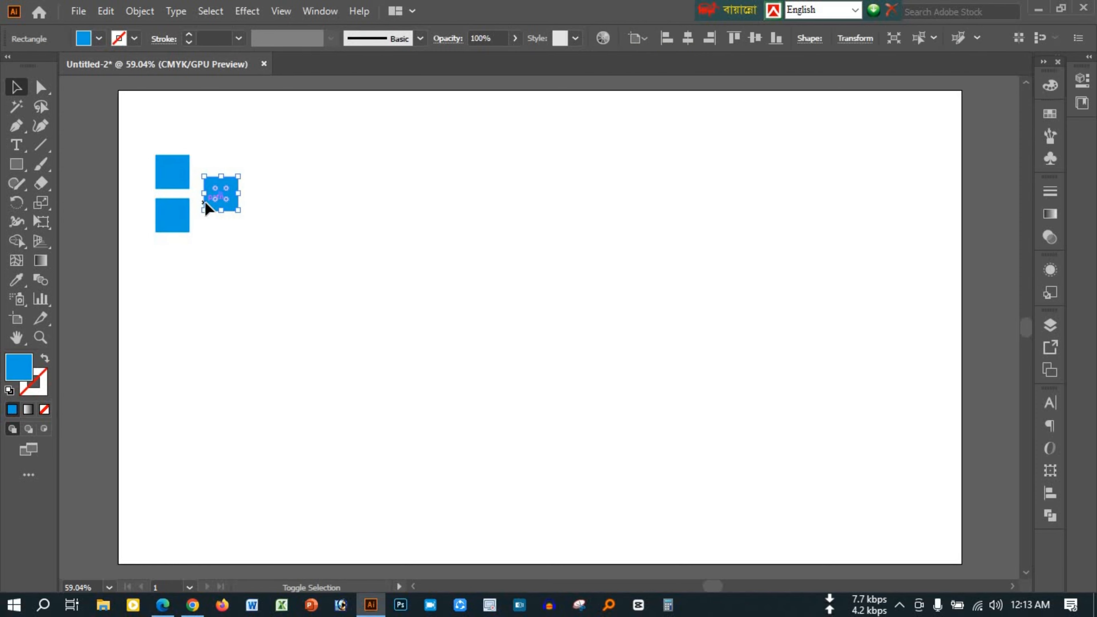
{"action": "key", "text": "shift+Left"}
{"action": "key", "text": "shift+Left"}
{"action": "left_click", "coordinate": [267, 295]}
{"action": "left_click", "coordinate": [212, 205]}
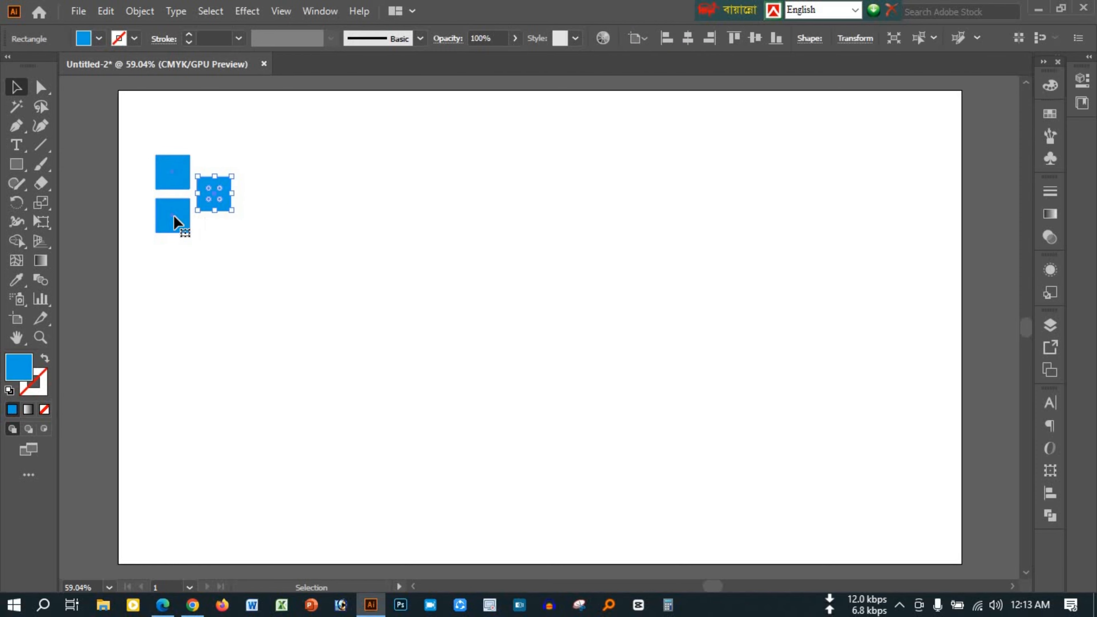
Ungroup the stacked squares and fill the lower one with dark blue, C 100 and M 65
{"action": "right_click", "coordinate": [174, 217]}
{"action": "left_click", "coordinate": [238, 350]}
{"action": "left_click", "coordinate": [212, 268]}
{"action": "left_click", "coordinate": [191, 220]}
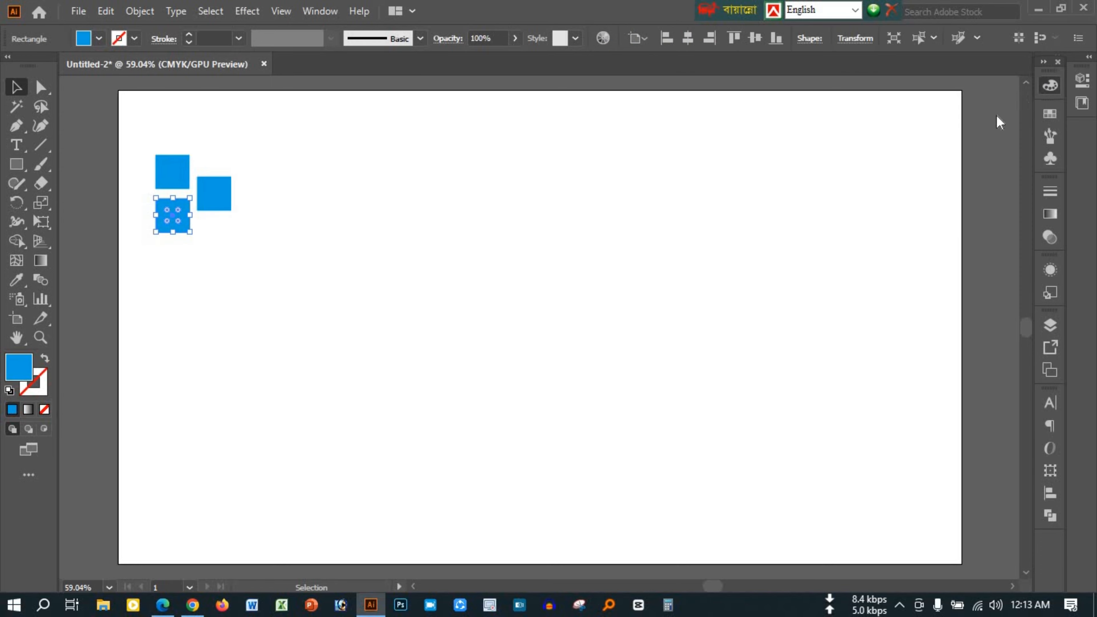
{"action": "left_click", "coordinate": [951, 129]}
Give the separate right-hand square a linear gradient and sample the dark blue square for its end color stop
{"action": "left_click", "coordinate": [214, 193]}
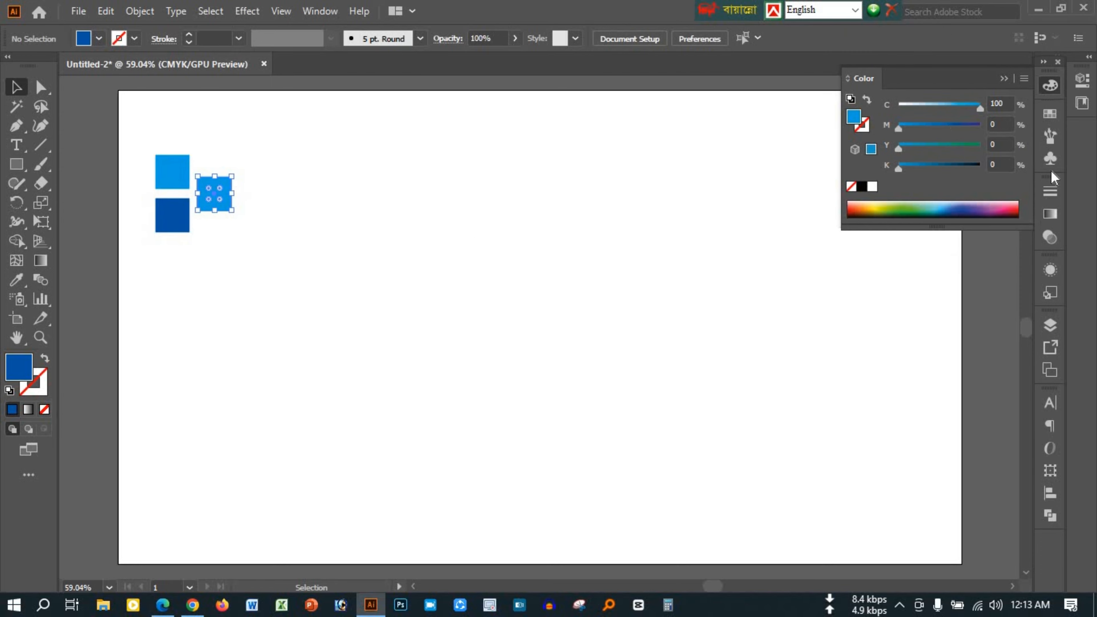
{"action": "left_click", "coordinate": [1049, 213]}
{"action": "left_click", "coordinate": [966, 306]}
{"action": "double_click", "coordinate": [1002, 335]}
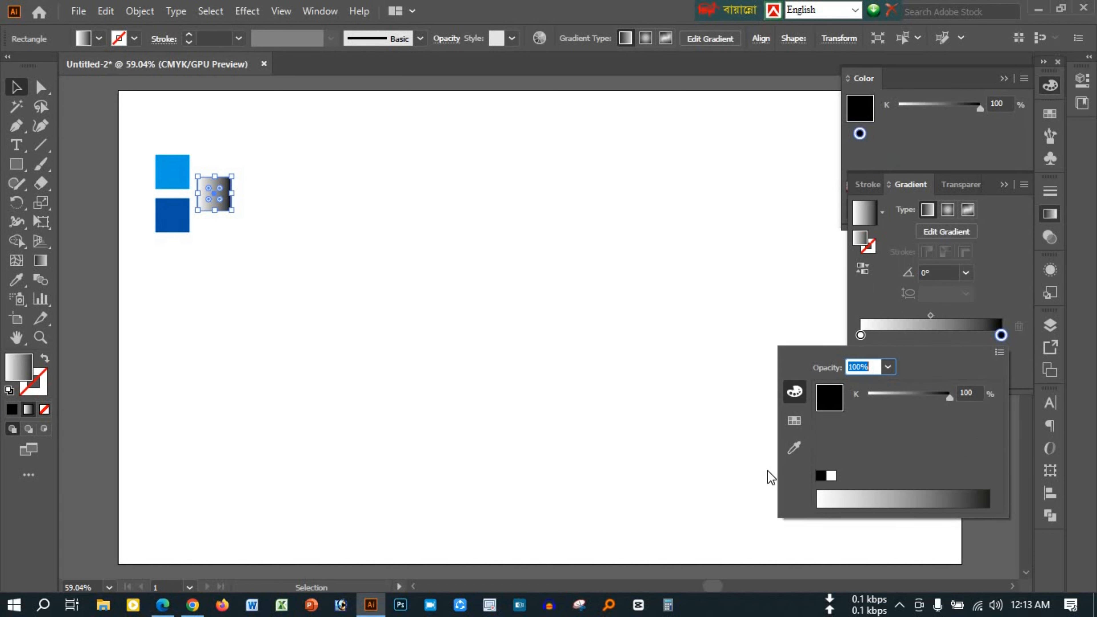
{"action": "left_click", "coordinate": [793, 447]}
{"action": "left_click", "coordinate": [172, 216]}
{"action": "key", "text": "Escape"}
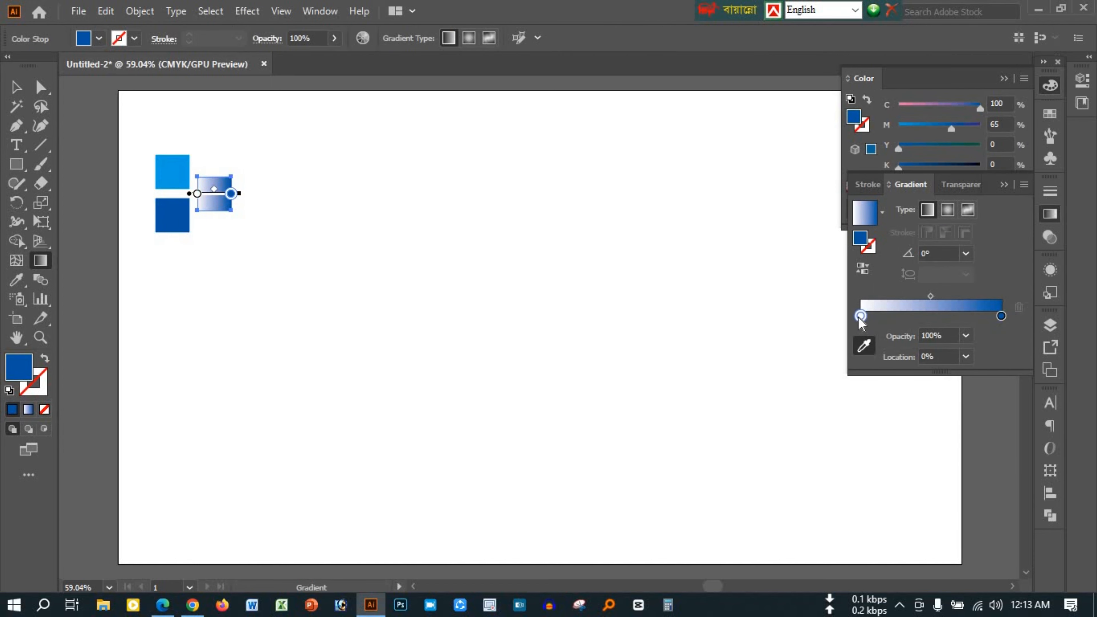
Sample the light blue square for the gradient's starting color stop and change the gradient type to radial
{"action": "double_click", "coordinate": [860, 318]}
{"action": "left_click", "coordinate": [794, 447]}
{"action": "left_click", "coordinate": [184, 159]}
{"action": "key", "text": "Escape"}
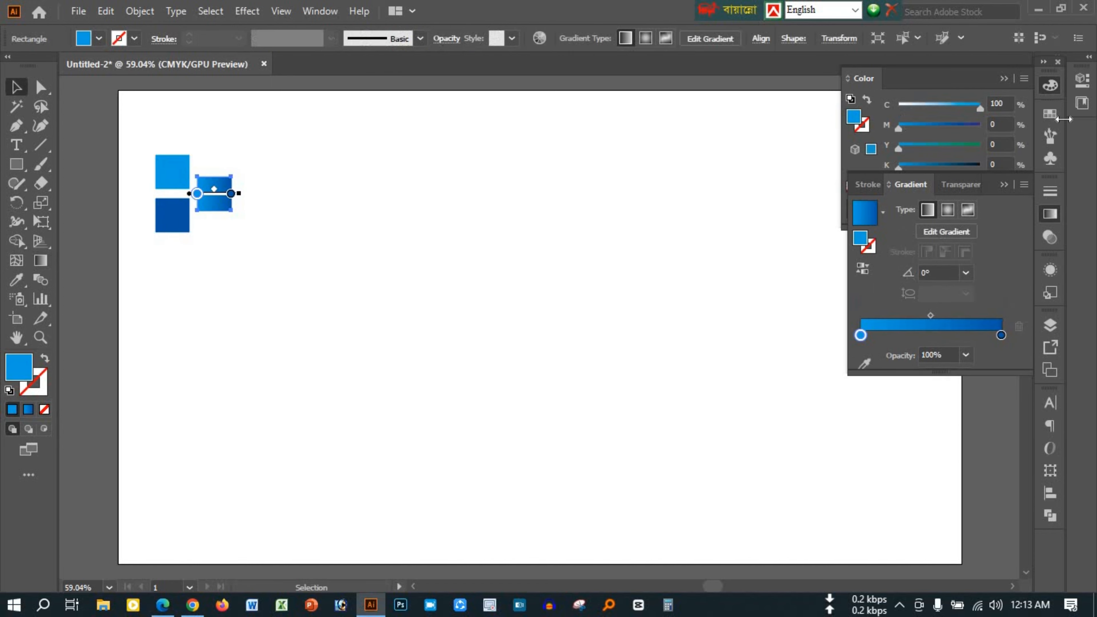
{"action": "left_click", "coordinate": [948, 210]}
{"action": "left_click", "coordinate": [1004, 185]}
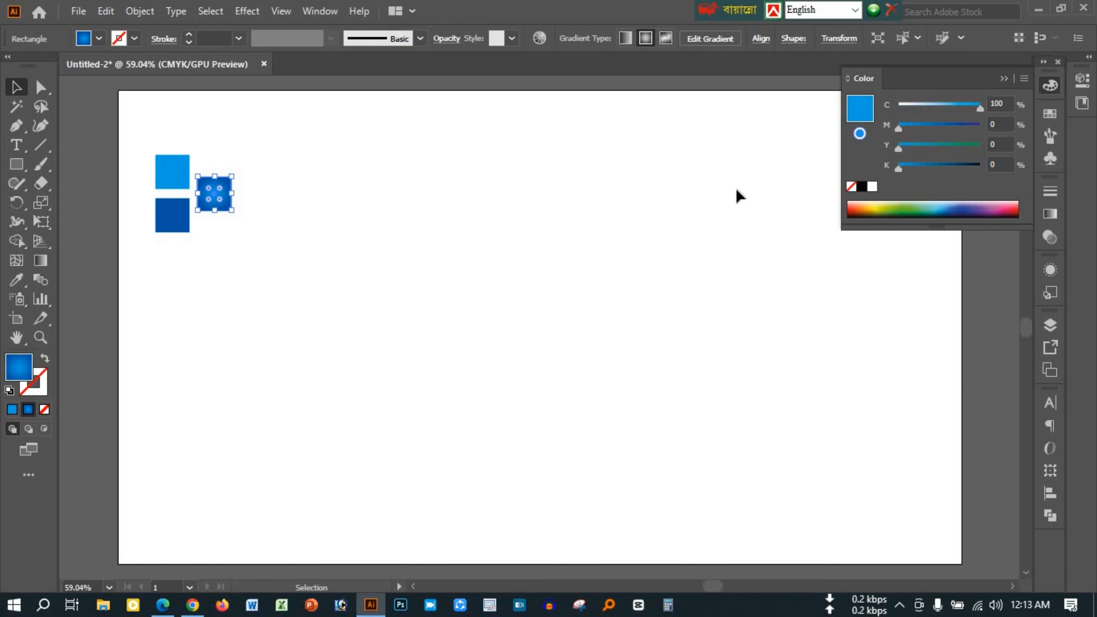
{"action": "left_click", "coordinate": [1003, 82]}
{"action": "left_click", "coordinate": [203, 241]}
Draw a large circle with the radial blue gradient and centre it horizontally and vertically on the artboard
{"action": "left_click_drag", "start_coordinate": [16, 164], "coordinate": [69, 201]}
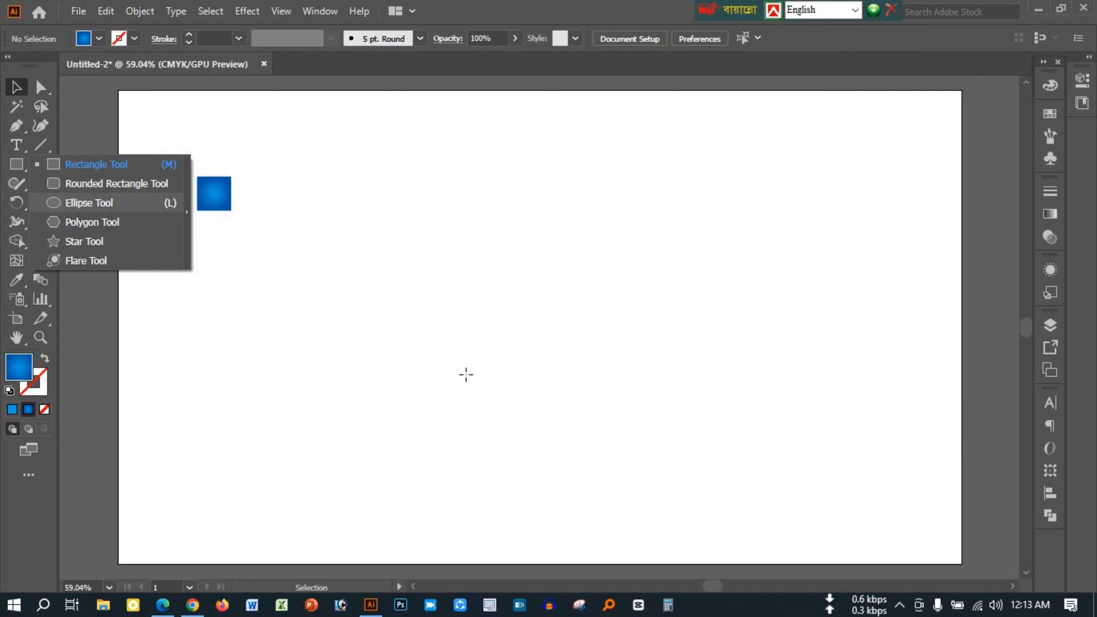
{"action": "left_click_drag", "start_coordinate": [393, 160], "coordinate": [703, 451]}
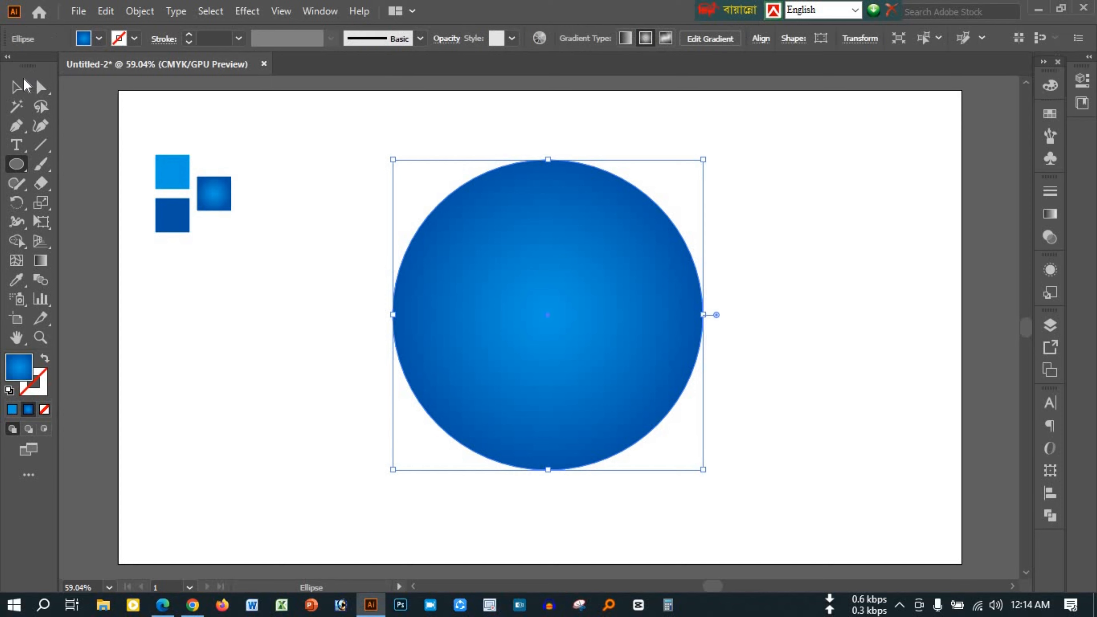
{"action": "key", "text": "v"}
{"action": "left_click", "coordinate": [761, 38]}
{"action": "left_click", "coordinate": [747, 178]}
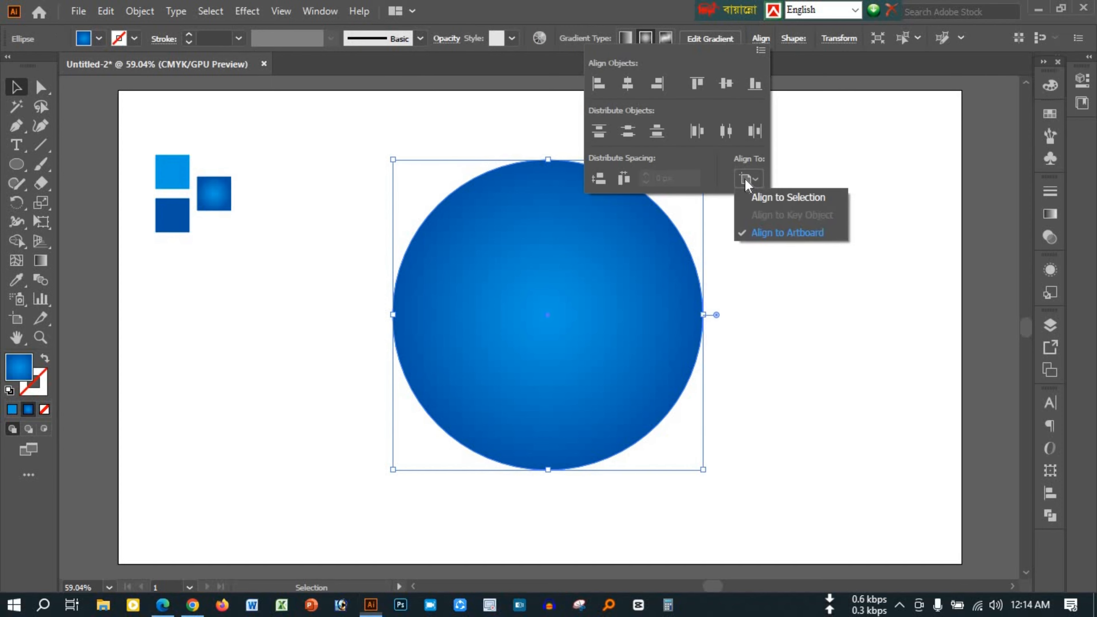
{"action": "left_click", "coordinate": [627, 84]}
{"action": "left_click", "coordinate": [726, 84]}
{"action": "left_click", "coordinate": [795, 242]}
Paste a copy of the circle in front and scale it down to a tiny circle around the same centre
{"action": "key", "text": "ctrl+c"}
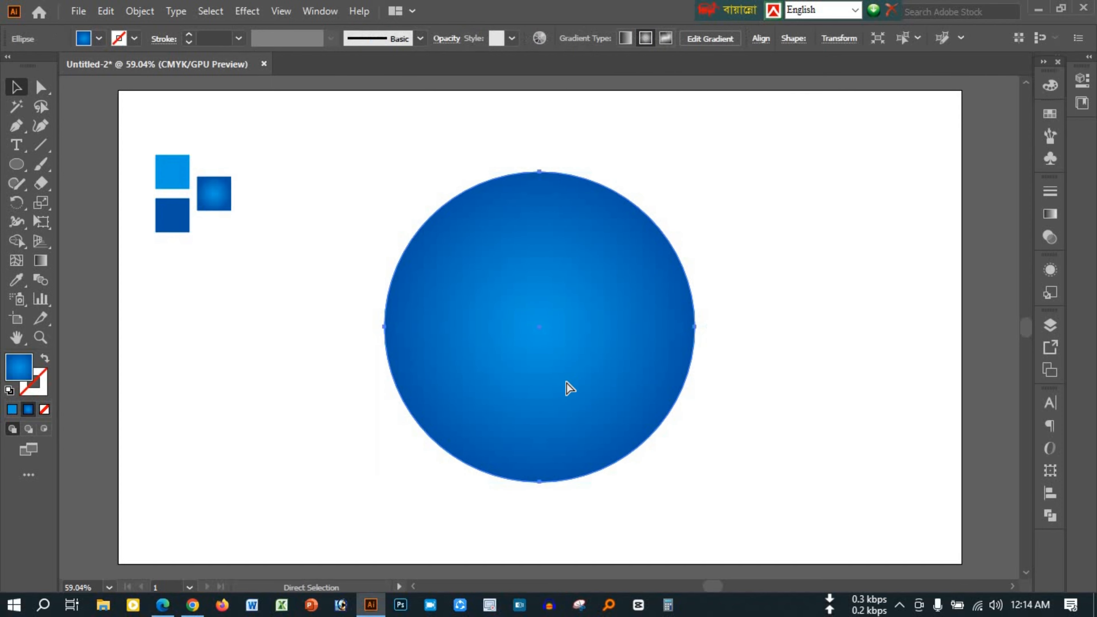
{"action": "key", "text": "ctrl+f"}
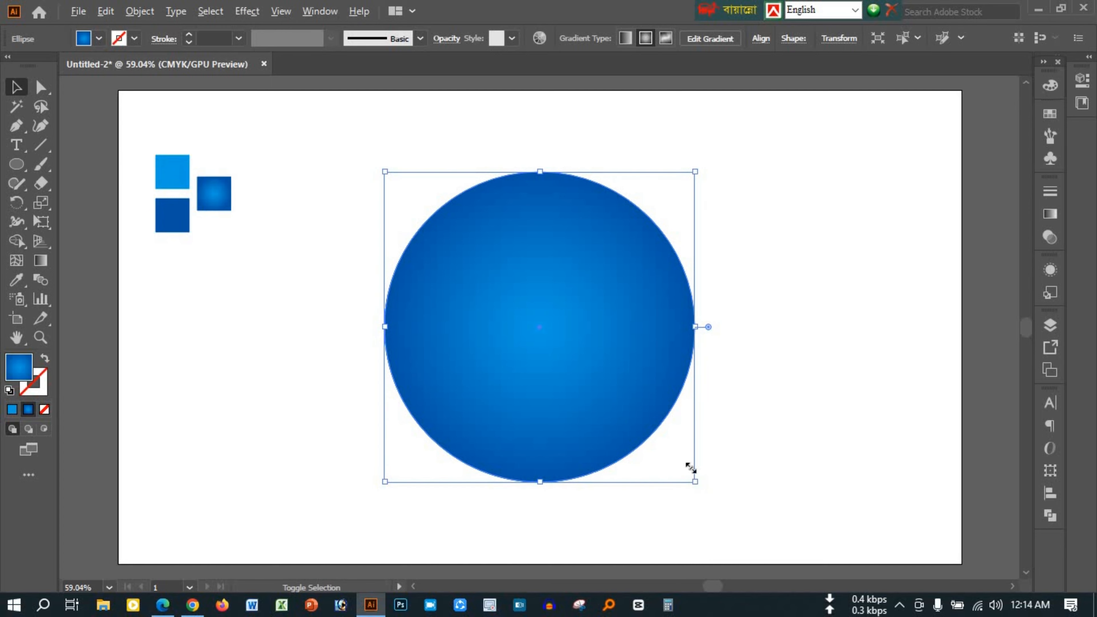
{"action": "left_click_drag", "start_coordinate": [691, 468], "coordinate": [538, 338]}
{"action": "key", "text": "ctrl+equal"}
{"action": "key", "text": "ctrl+equal"}
{"action": "key", "text": "ctrl+equal"}
{"action": "key", "text": "ctrl+equal"}
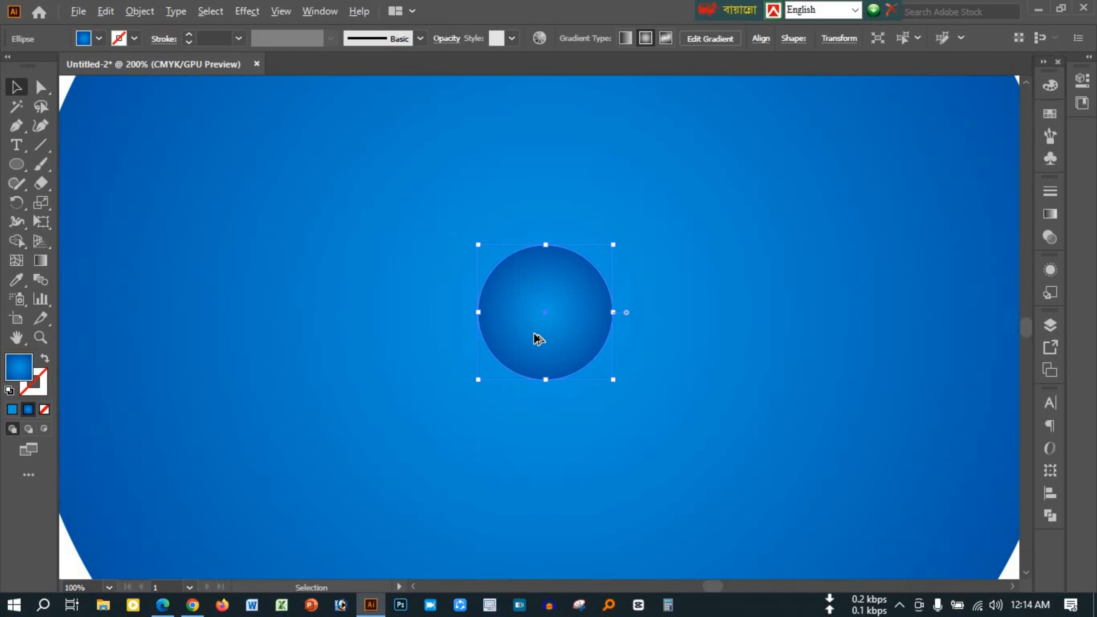
{"action": "left_click_drag", "start_coordinate": [610, 382], "coordinate": [559, 317]}
{"action": "key", "text": "ctrl+minus"}
{"action": "key", "text": "ctrl+minus"}
{"action": "key", "text": "ctrl+minus"}
{"action": "key", "text": "ctrl+minus"}
Scale the large circle down around its centre, leaving the tiny circle in the middle
{"action": "left_click", "coordinate": [501, 233]}
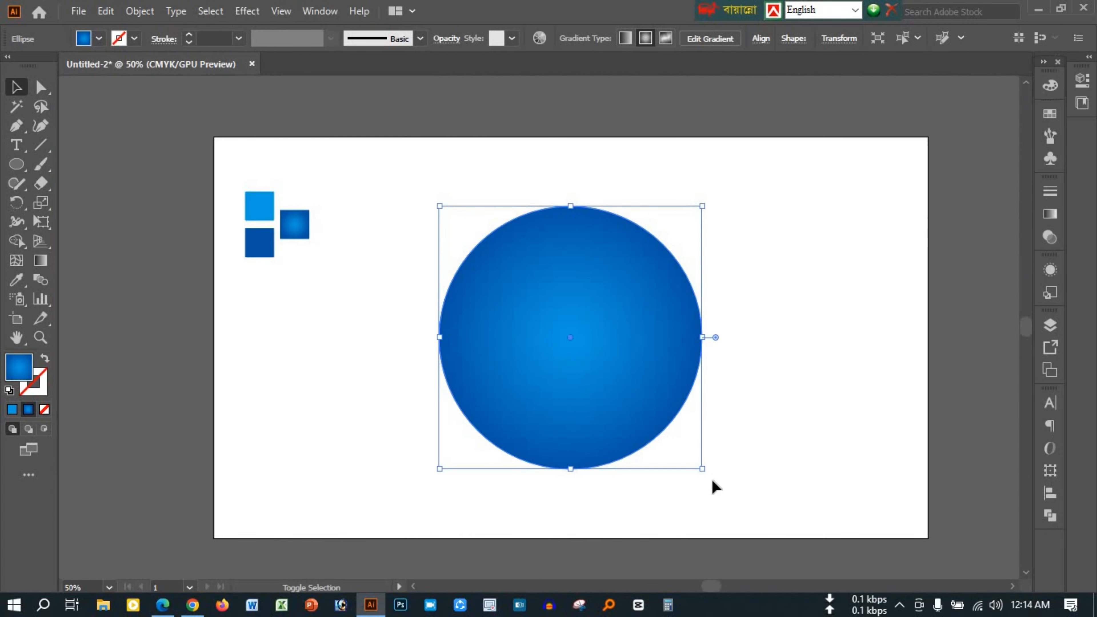
{"action": "left_click_drag", "start_coordinate": [702, 465], "coordinate": [603, 392]}
{"action": "scroll", "coordinate": [655, 402], "scroll_direction": "up", "scroll_amount": 2}
{"action": "scroll", "coordinate": [501, 290], "scroll_direction": "up", "scroll_amount": 1}
{"action": "scroll", "coordinate": [500, 290], "scroll_direction": "down", "scroll_amount": 1}
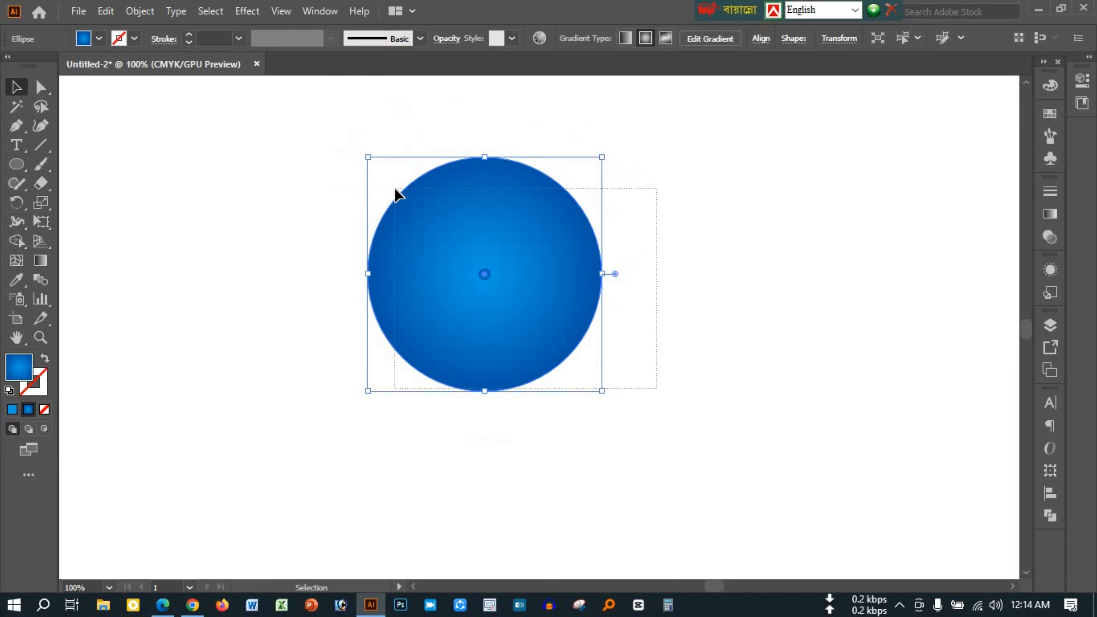
Try to blend the large and tiny circles using Smooth Color spacing
{"action": "left_click", "coordinate": [139, 11]}
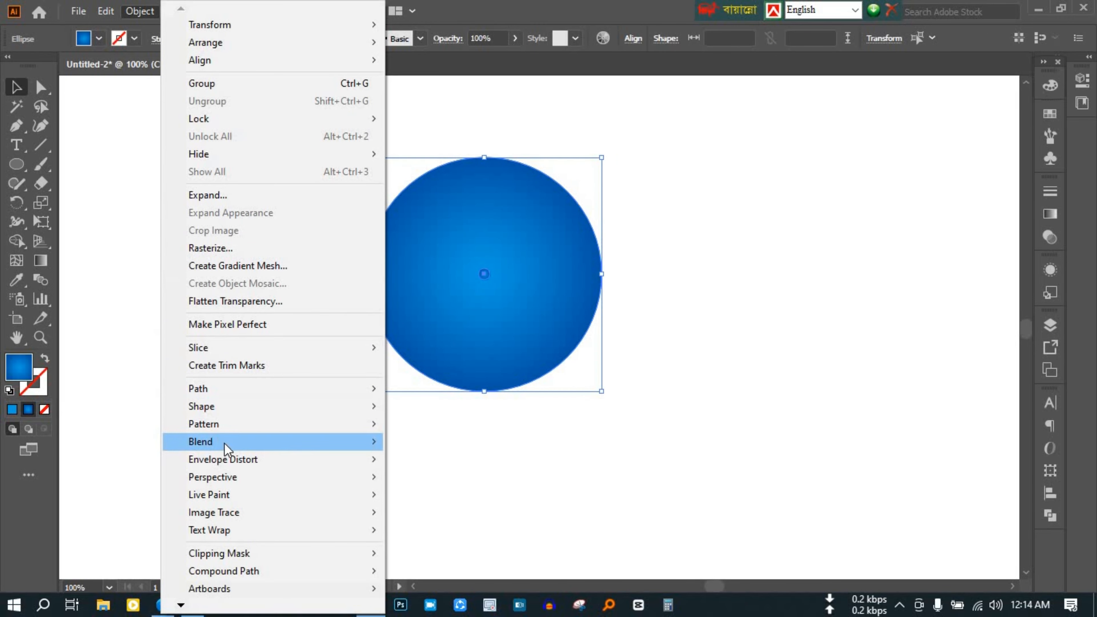
{"action": "mouse_move", "coordinate": [318, 442]}
{"action": "left_click", "coordinate": [480, 482]}
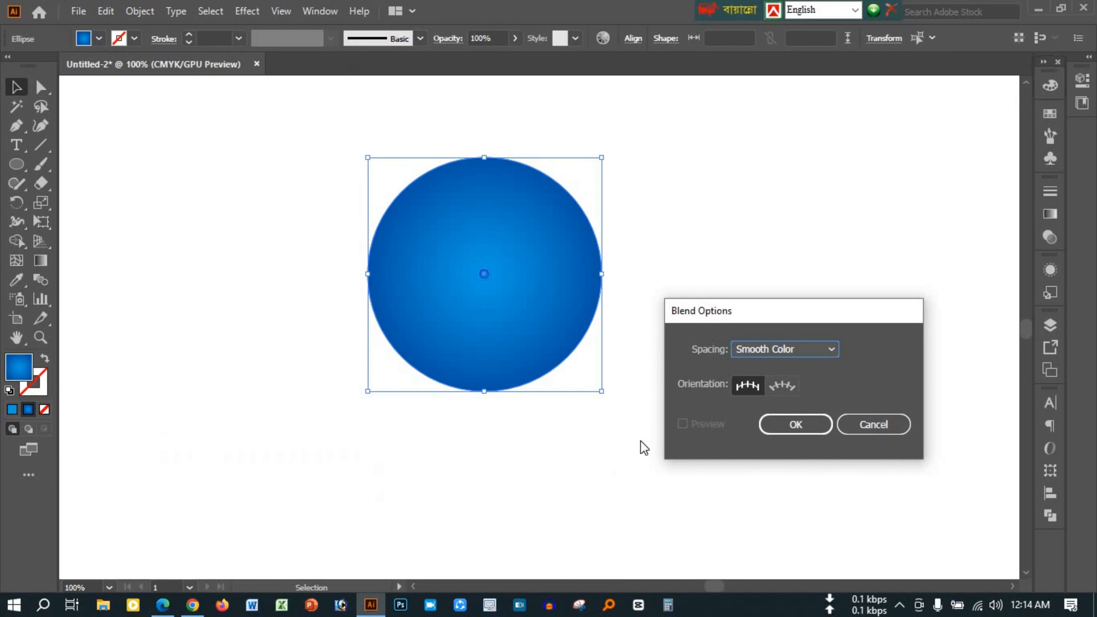
{"action": "left_click", "coordinate": [782, 426]}
{"action": "left_click", "coordinate": [139, 11]}
{"action": "mouse_move", "coordinate": [358, 445]}
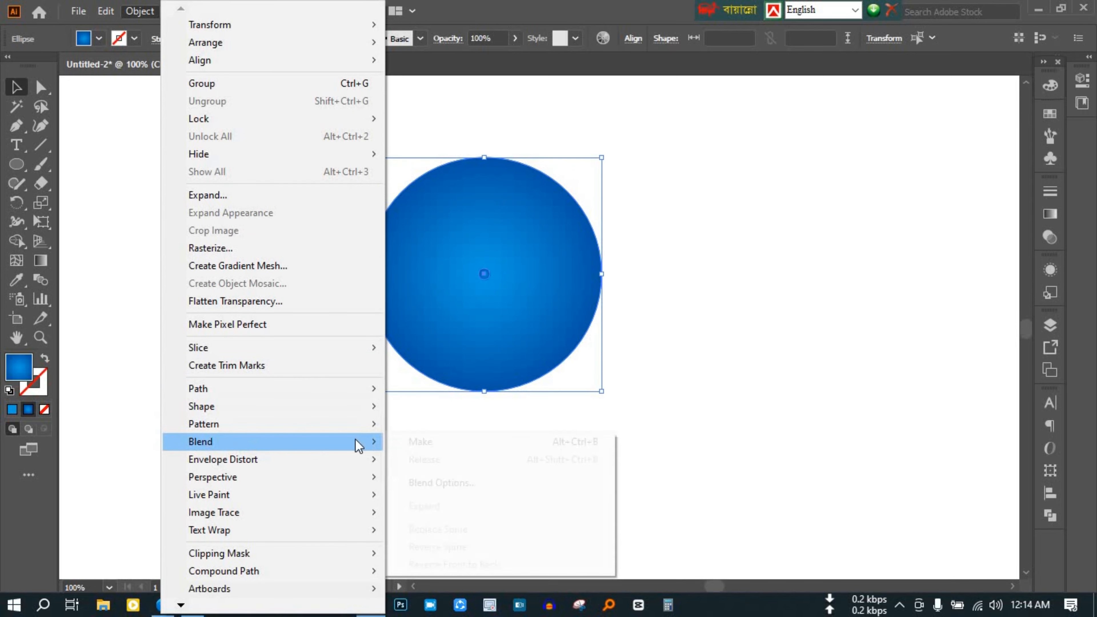
{"action": "left_click", "coordinate": [429, 441]}
{"action": "key", "text": "ctrl+z"}
{"action": "key", "text": "ctrl+z"}
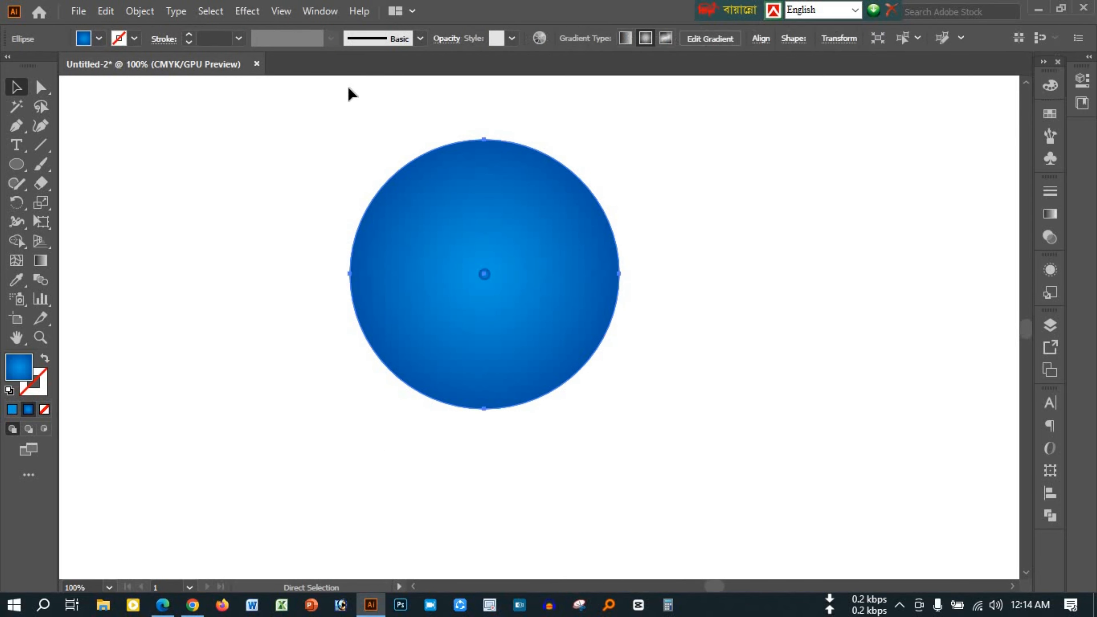
Select both circles and set the blend spacing to Specified Steps with 60 steps
{"action": "left_click", "coordinate": [672, 353]}
{"action": "key", "text": "ctrl+a"}
{"action": "key", "text": "super"}
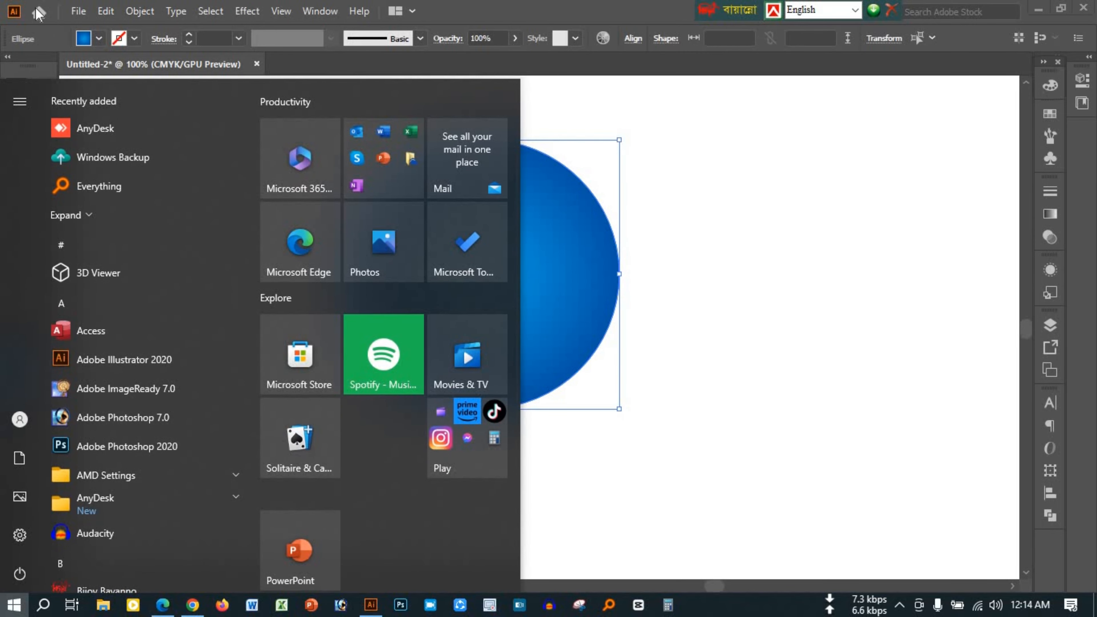
{"action": "left_click", "coordinate": [140, 11]}
{"action": "mouse_move", "coordinate": [209, 441]}
{"action": "left_click", "coordinate": [479, 484]}
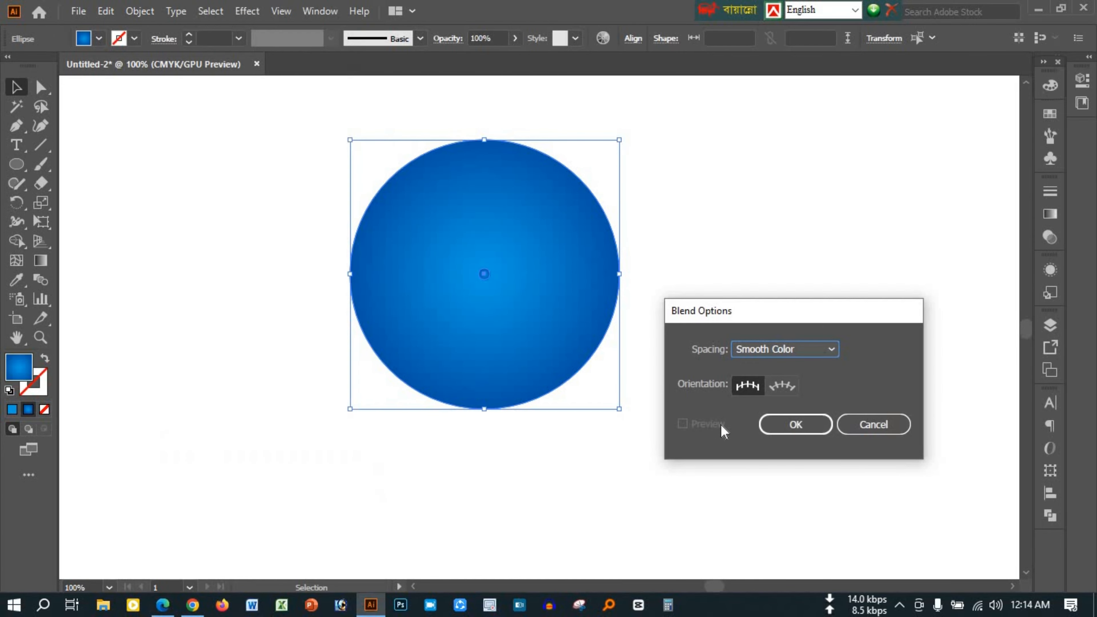
{"action": "left_click", "coordinate": [784, 349]}
{"action": "left_click", "coordinate": [773, 384]}
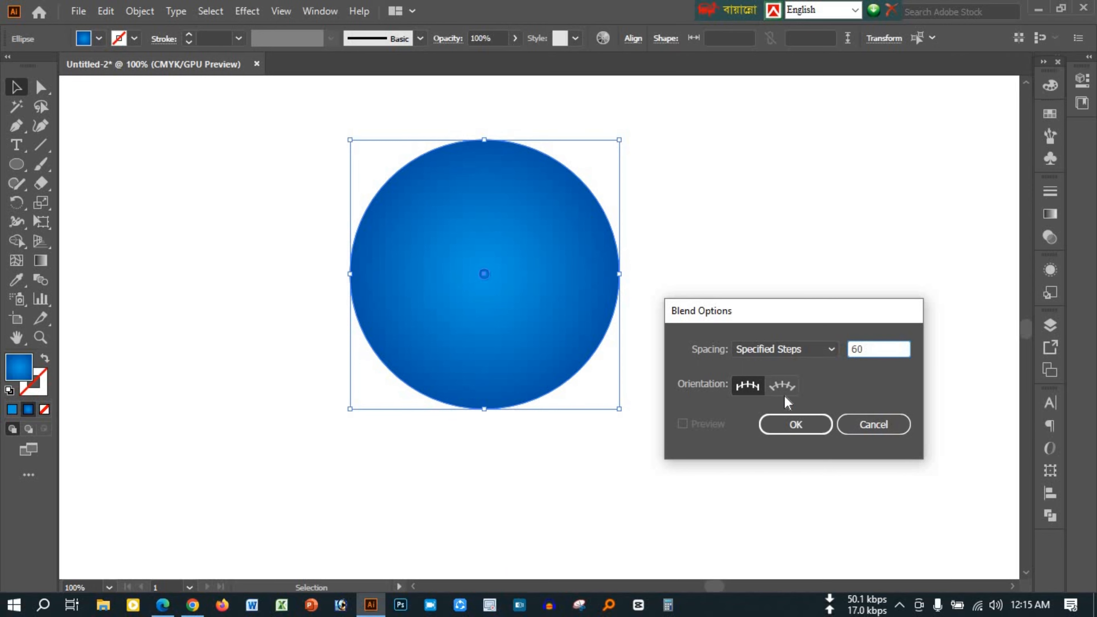
{"action": "left_click", "coordinate": [782, 385]}
{"action": "left_click", "coordinate": [800, 425]}
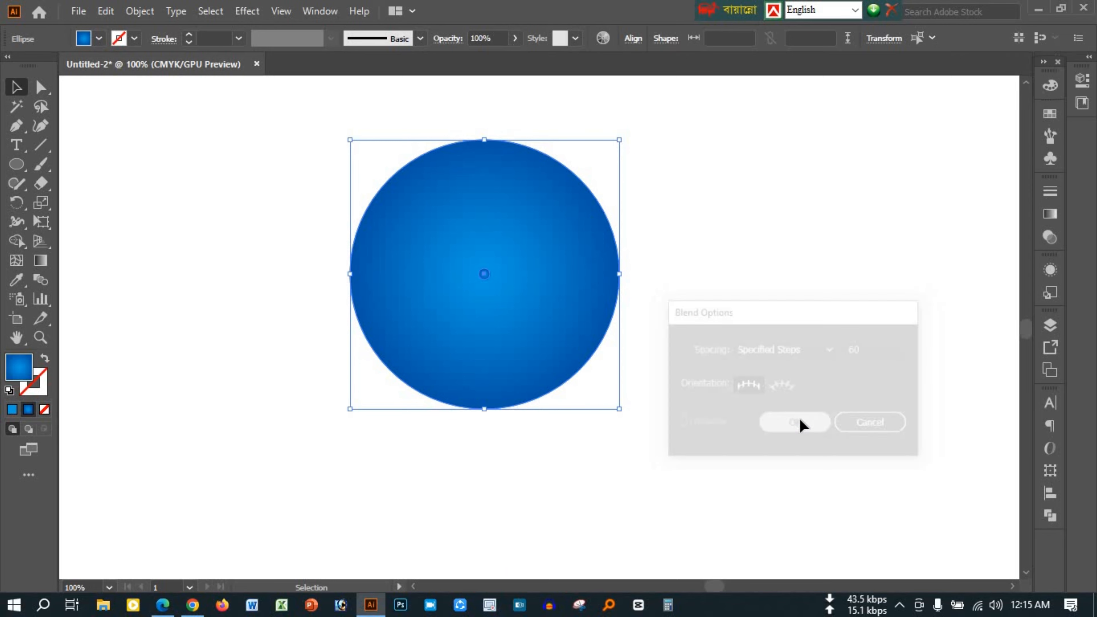
Make the blend between the large circle and the tiny circle at its centre
{"action": "left_click", "coordinate": [134, 13]}
{"action": "mouse_move", "coordinate": [372, 445]}
{"action": "left_click", "coordinate": [518, 442]}
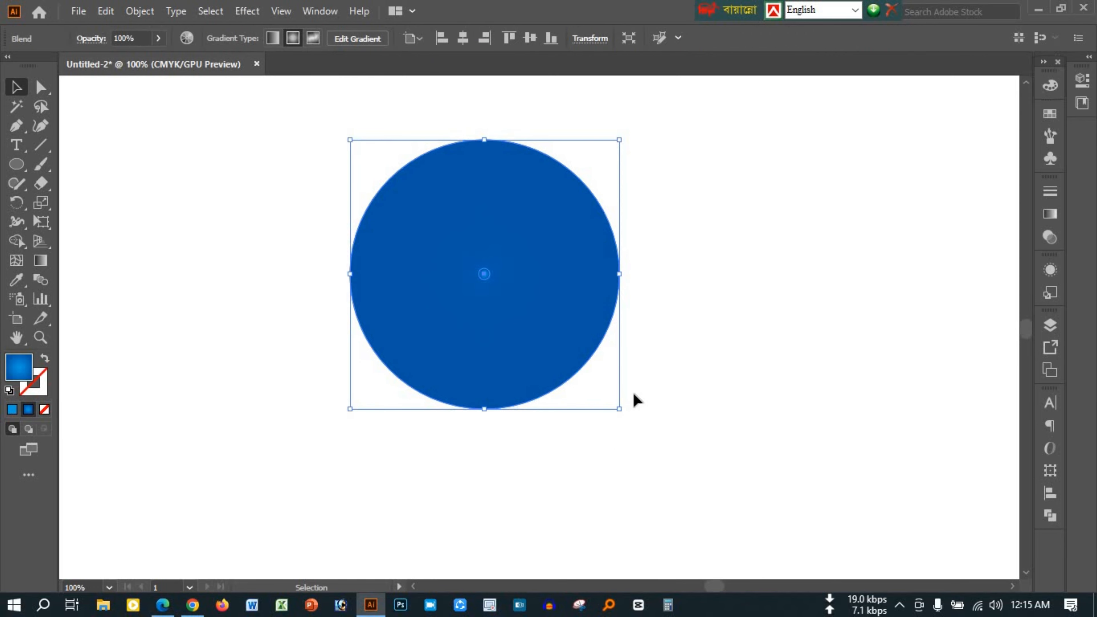
{"action": "left_click_drag", "start_coordinate": [691, 297], "coordinate": [272, 209]}
{"action": "left_click", "coordinate": [144, 18]}
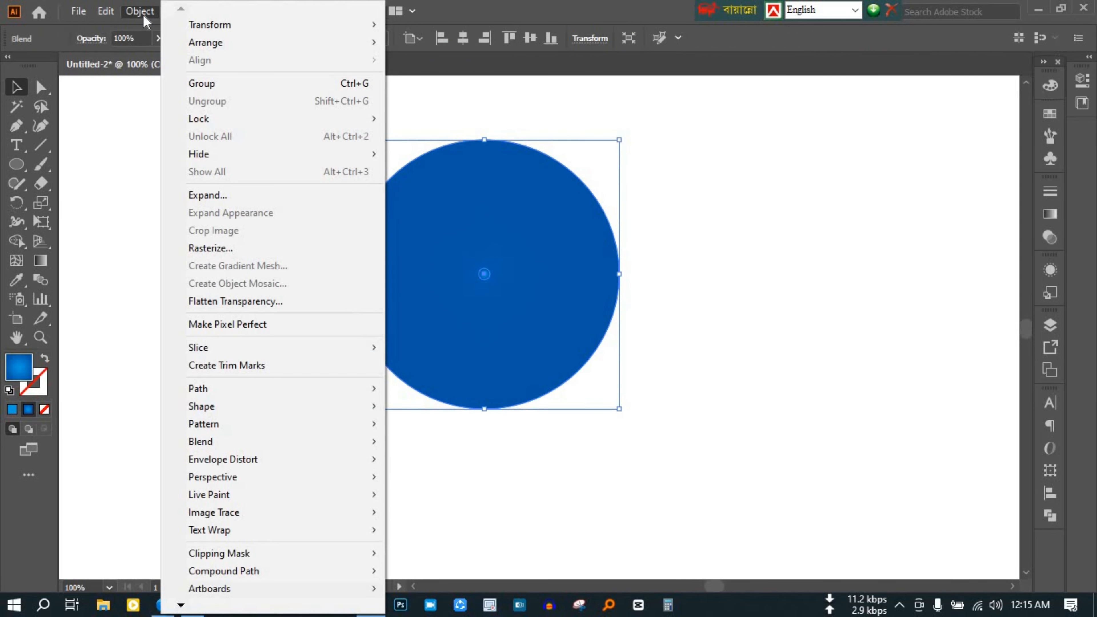
{"action": "left_click", "coordinate": [518, 6]}
Apply the Roughen effect to the circle blend with size 35% relative, detail 50/in and smooth points
{"action": "left_click", "coordinate": [249, 12]}
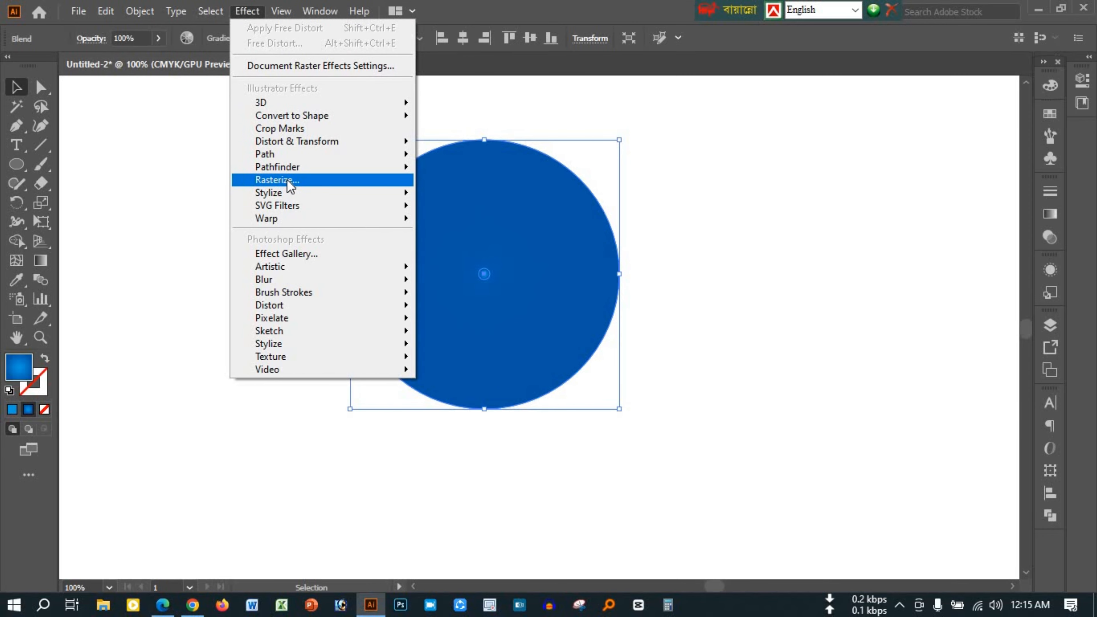
{"action": "mouse_move", "coordinate": [376, 142]}
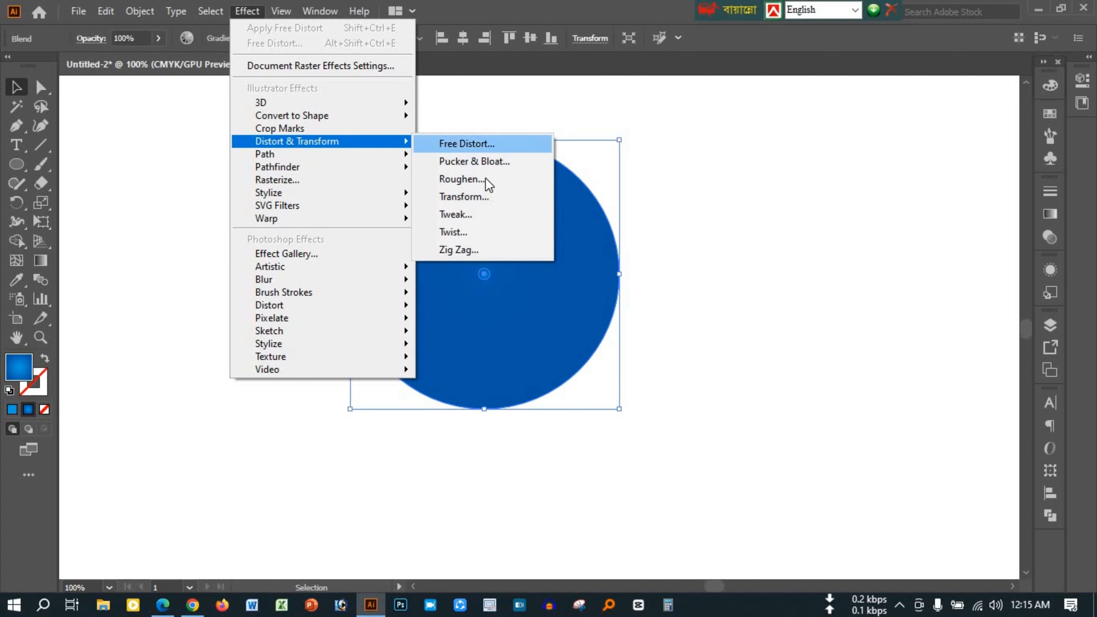
{"action": "left_click", "coordinate": [486, 179]}
{"action": "left_click_drag", "start_coordinate": [541, 185], "coordinate": [851, 193]}
{"action": "left_click", "coordinate": [725, 397]}
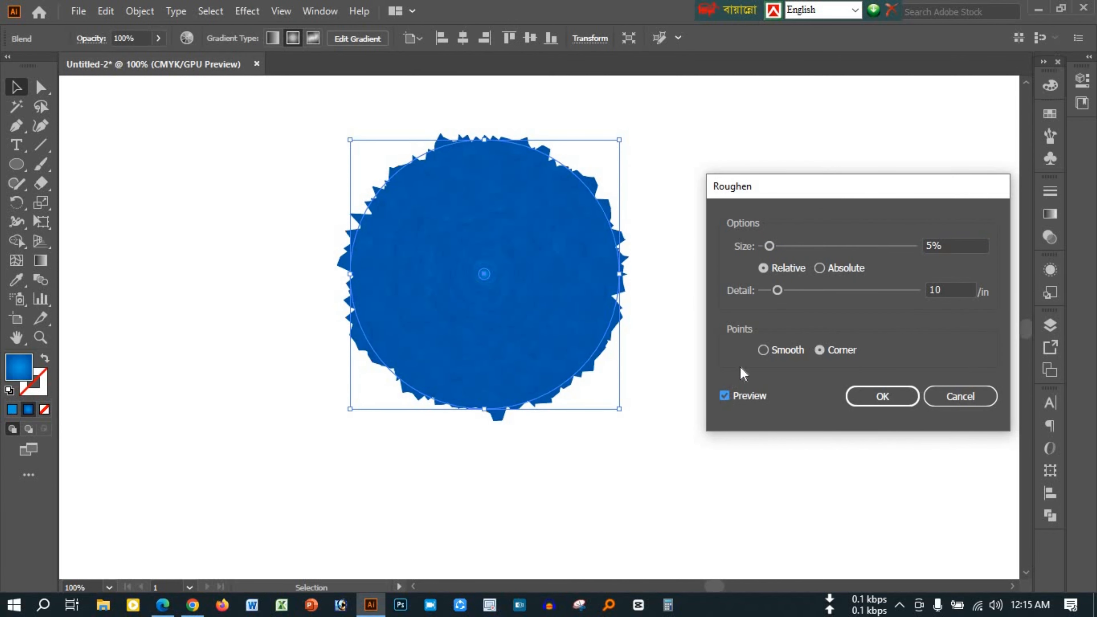
{"action": "left_click", "coordinate": [763, 351]}
{"action": "left_click_drag", "start_coordinate": [778, 290], "coordinate": [828, 290]}
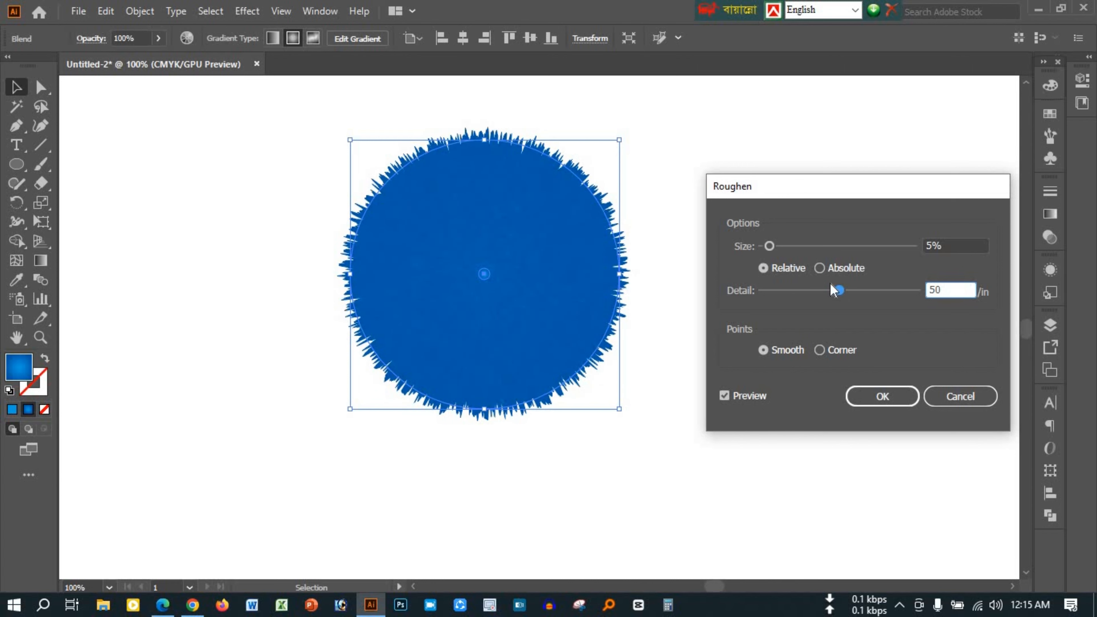
{"action": "left_click", "coordinate": [823, 267]}
{"action": "left_click", "coordinate": [777, 267]}
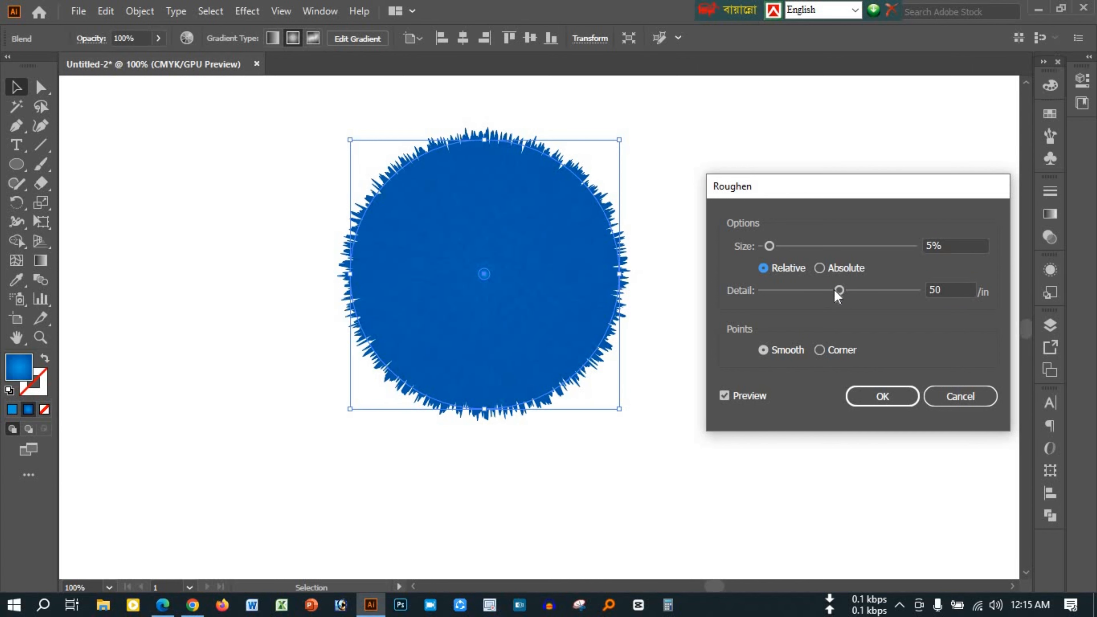
{"action": "left_click_drag", "start_coordinate": [769, 246], "coordinate": [819, 246]}
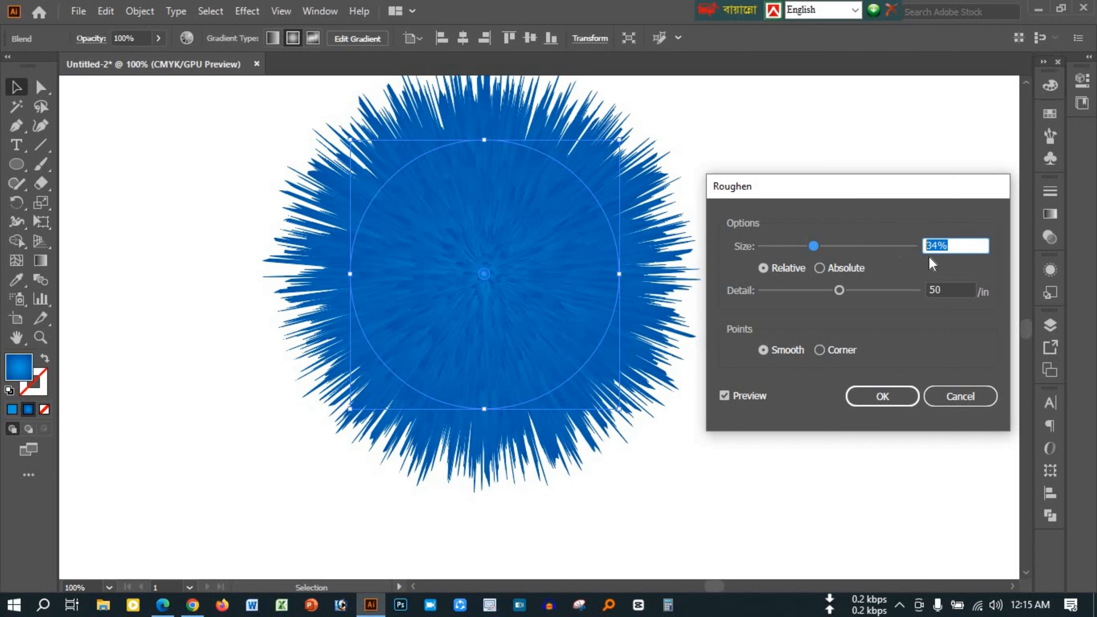
{"action": "left_click", "coordinate": [873, 396]}
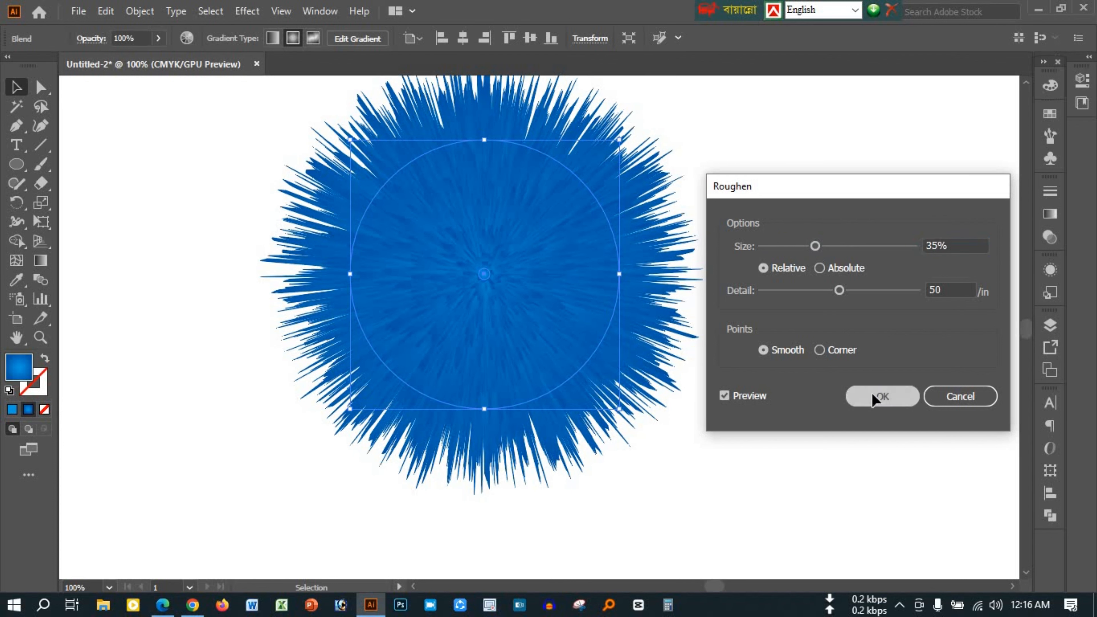
Isolate the blend and move its tiny centre circle straight up beyond the ball's upper edge to stretch the fur into a teardrop
{"action": "key", "text": "a"}
{"action": "left_click", "coordinate": [208, 272]}
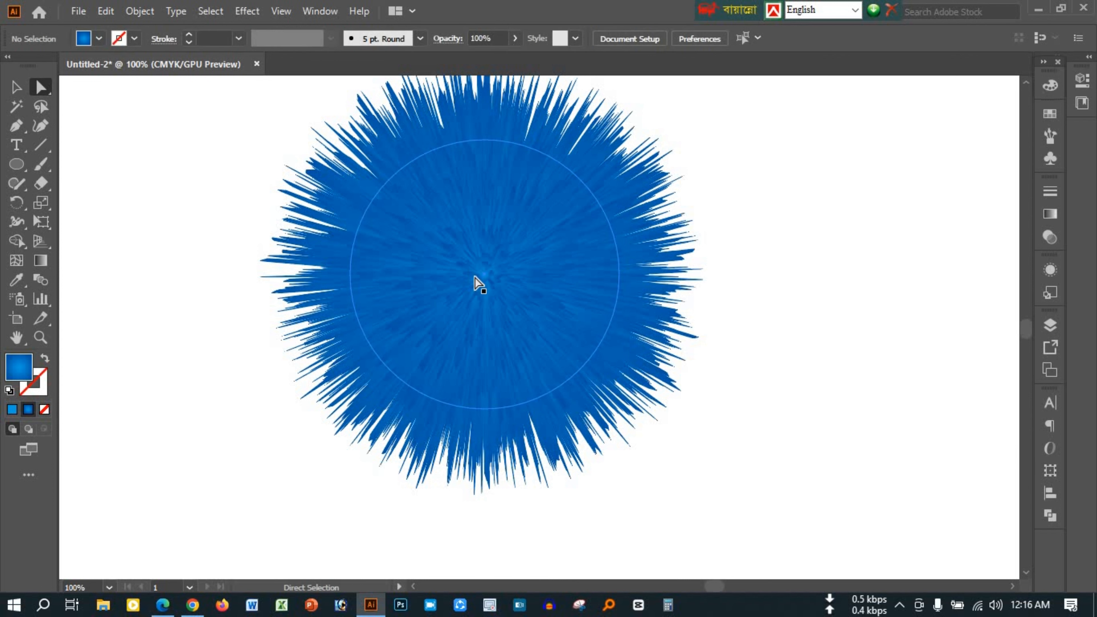
{"action": "left_click", "coordinate": [18, 88]}
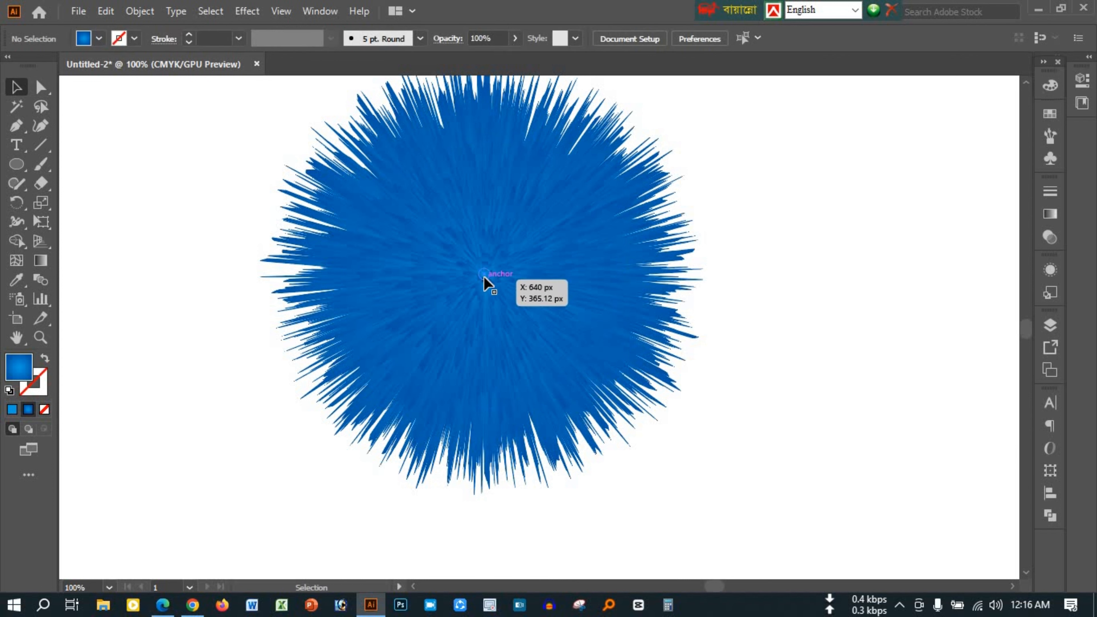
{"action": "double_click", "coordinate": [484, 279]}
{"action": "left_click_drag", "start_coordinate": [484, 279], "coordinate": [484, 98]}
{"action": "scroll", "coordinate": [536, 237], "scroll_direction": "up", "scroll_amount": 5}
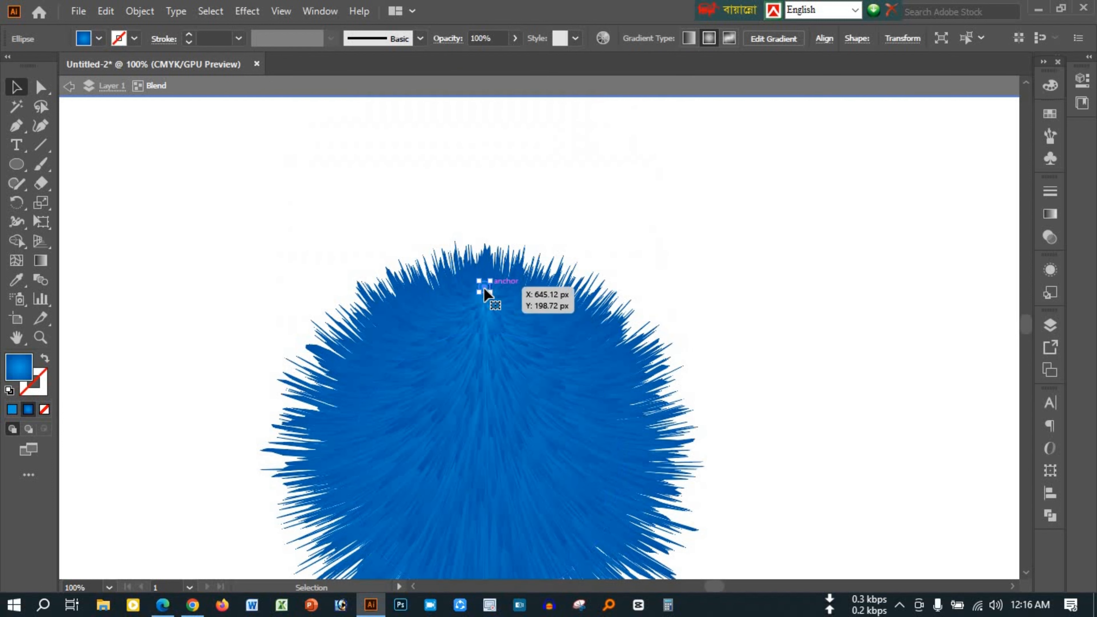
{"action": "left_click_drag", "start_coordinate": [485, 288], "coordinate": [484, 127]}
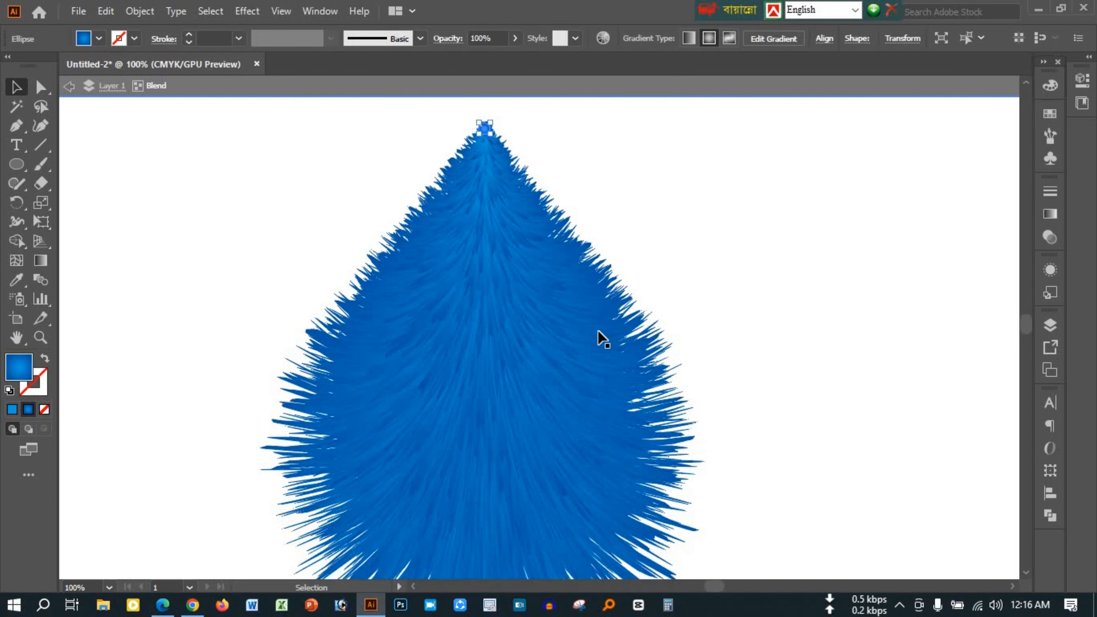
{"action": "scroll", "coordinate": [595, 279], "scroll_direction": "up", "scroll_amount": 2}
{"action": "left_click_drag", "start_coordinate": [485, 185], "coordinate": [484, 153]}
{"action": "scroll", "coordinate": [683, 279], "scroll_direction": "down", "scroll_amount": 4}
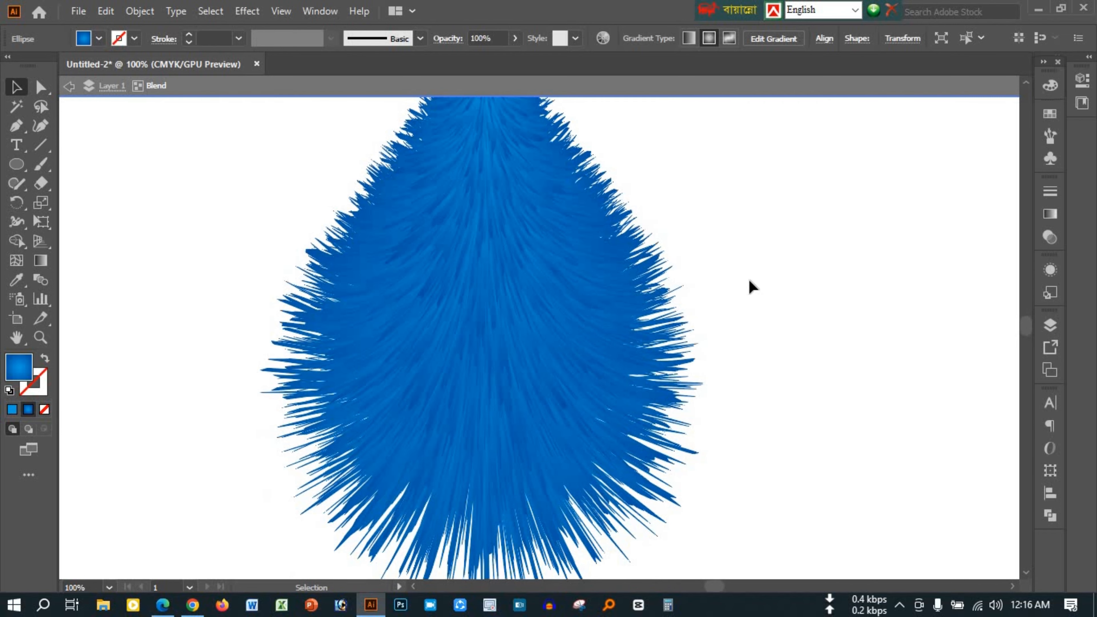
Move the tiny circle at the teardrop's tip back down slightly to shorten the shape
{"action": "left_click", "coordinate": [751, 283]}
{"action": "left_click", "coordinate": [568, 317]}
{"action": "scroll", "coordinate": [568, 318], "scroll_direction": "down", "scroll_amount": 2}
{"action": "scroll", "coordinate": [568, 318], "scroll_direction": "up", "scroll_amount": 2}
{"action": "left_click", "coordinate": [789, 286]}
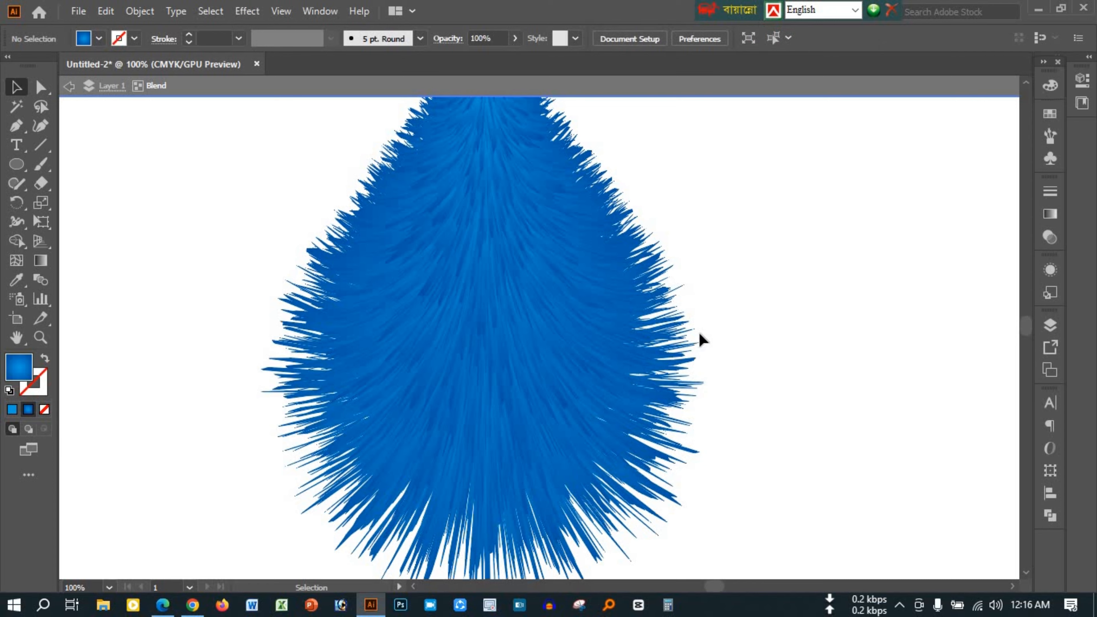
{"action": "scroll", "coordinate": [700, 335], "scroll_direction": "down", "scroll_amount": 2}
{"action": "scroll", "coordinate": [691, 320], "scroll_direction": "up", "scroll_amount": 6}
{"action": "left_click_drag", "start_coordinate": [485, 151], "coordinate": [491, 198]}
{"action": "scroll", "coordinate": [658, 222], "scroll_direction": "down", "scroll_amount": 2}
{"action": "scroll", "coordinate": [658, 222], "scroll_direction": "down", "scroll_amount": 1}
{"action": "left_click", "coordinate": [736, 250]}
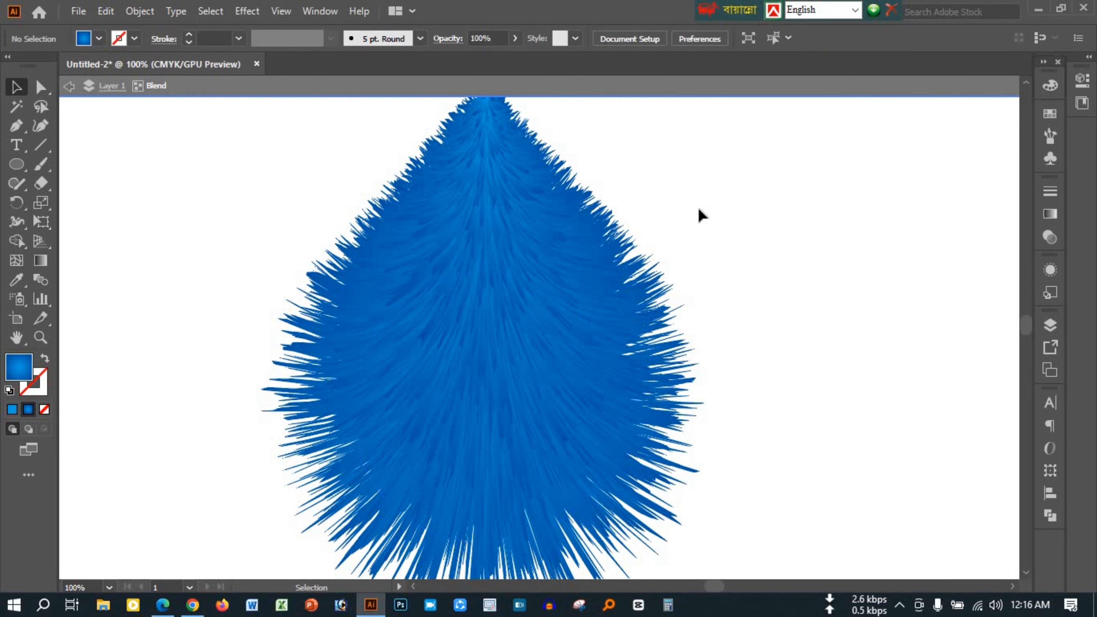
Exit isolation mode and scale the whole furry teardrop down slightly around its centre
{"action": "double_click", "coordinate": [699, 209]}
{"action": "left_click", "coordinate": [644, 362]}
{"action": "scroll", "coordinate": [644, 361], "scroll_direction": "up", "scroll_amount": 2}
{"action": "left_click_drag", "start_coordinate": [620, 157], "coordinate": [619, 199]}
{"action": "scroll", "coordinate": [733, 260], "scroll_direction": "down", "scroll_amount": 1}
{"action": "left_click", "coordinate": [733, 261]}
{"action": "scroll", "coordinate": [733, 261], "scroll_direction": "down", "scroll_amount": 2}
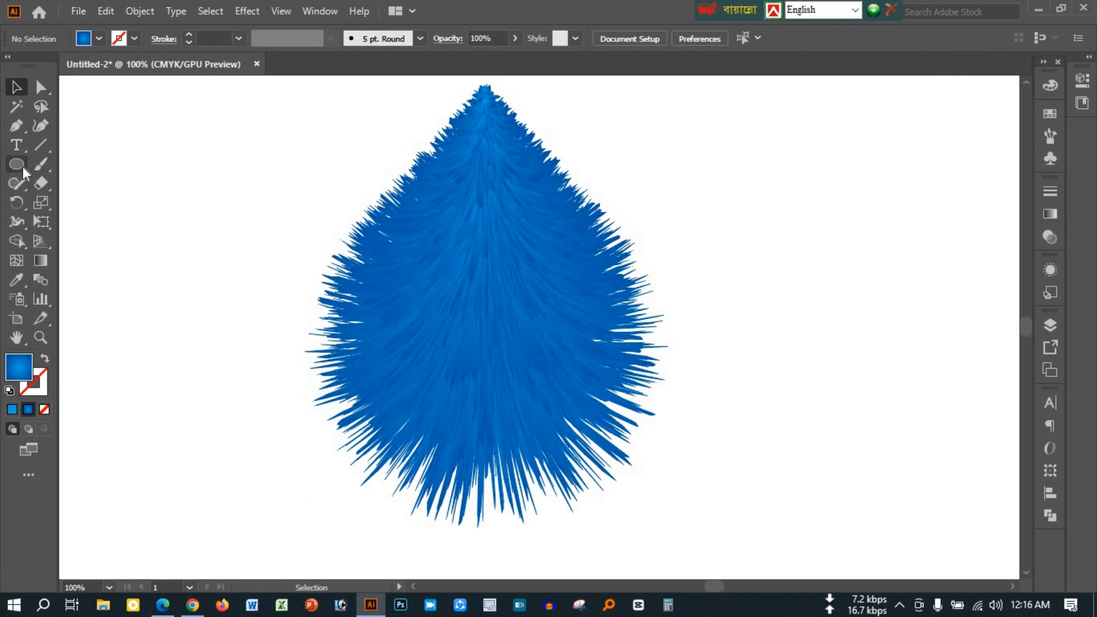
Draw an upright ellipse about 42 by 63 px in the empty area to the left of the furry shape
{"action": "left_click_drag", "start_coordinate": [165, 180], "coordinate": [212, 251]}
{"action": "left_click", "coordinate": [16, 88]}
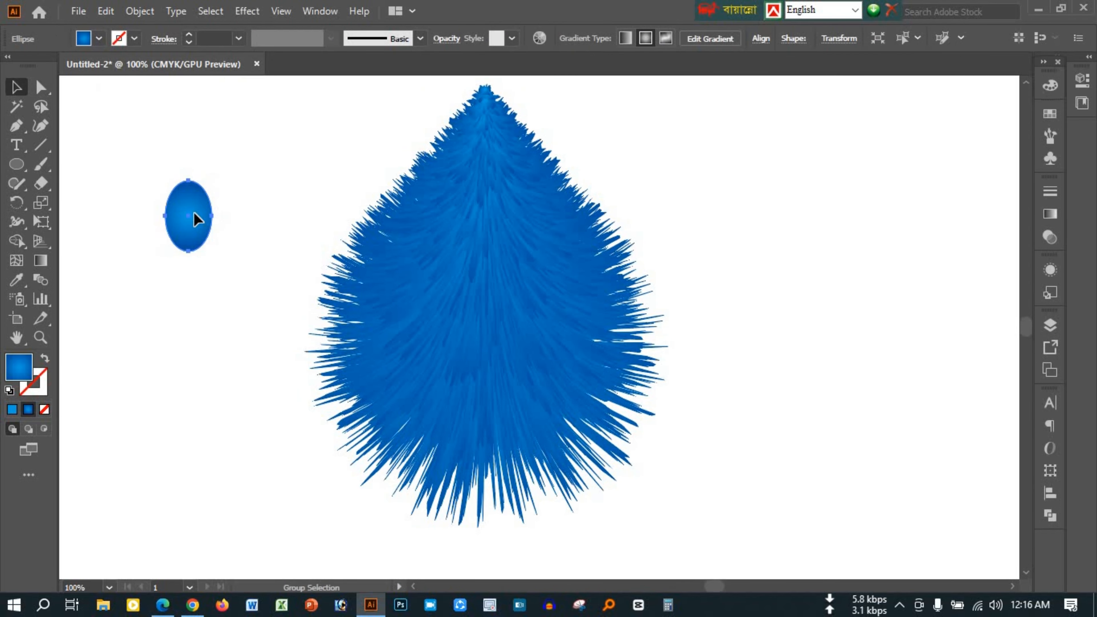
{"action": "scroll", "coordinate": [201, 259], "scroll_direction": "up", "scroll_amount": 1}
Duplicate the ellipse gradient's dark blue end stop further inward and set the outermost stop's opacity to 0%
{"action": "left_click", "coordinate": [1050, 214]}
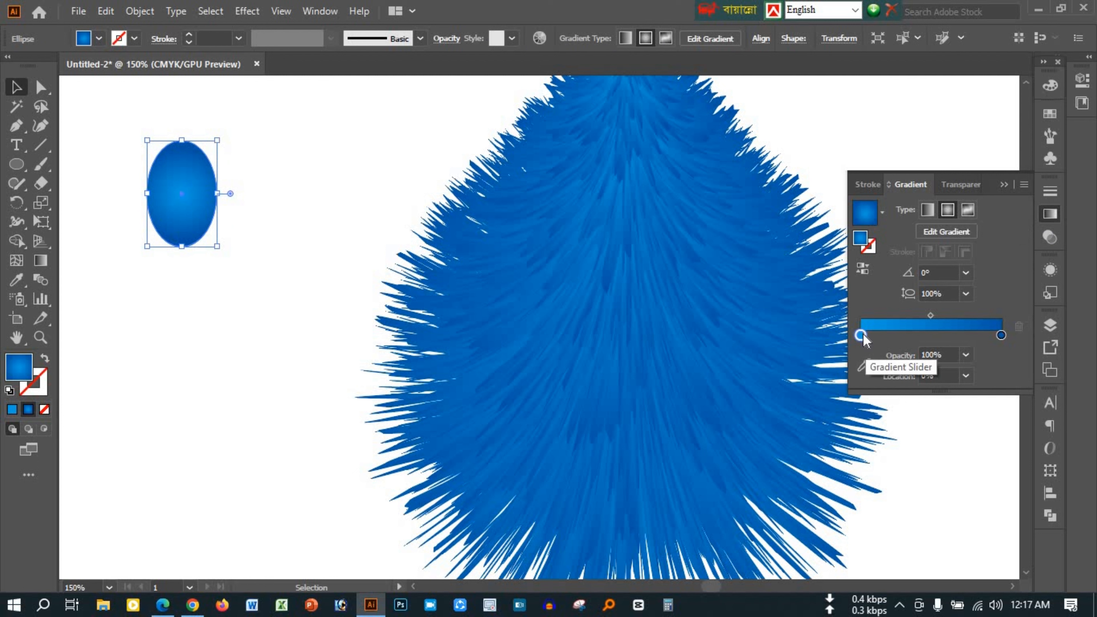
{"action": "left_click_drag", "start_coordinate": [1001, 335], "coordinate": [967, 335]}
{"action": "left_click", "coordinate": [1001, 336]}
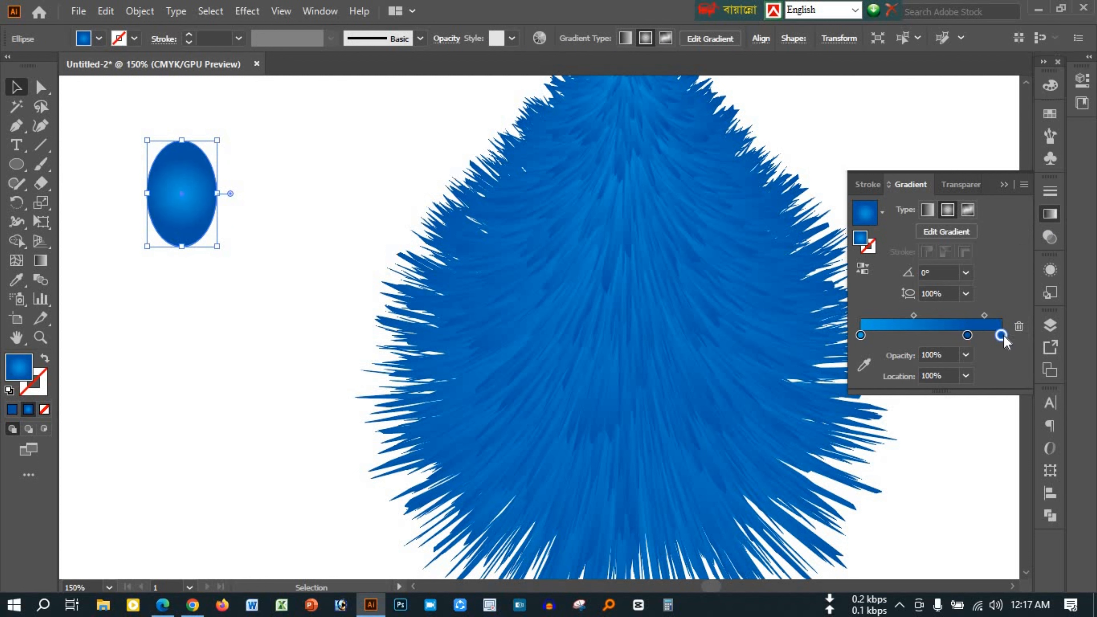
{"action": "left_click", "coordinate": [856, 366]}
{"action": "type", "text": "0"}
{"action": "key", "text": "Return"}
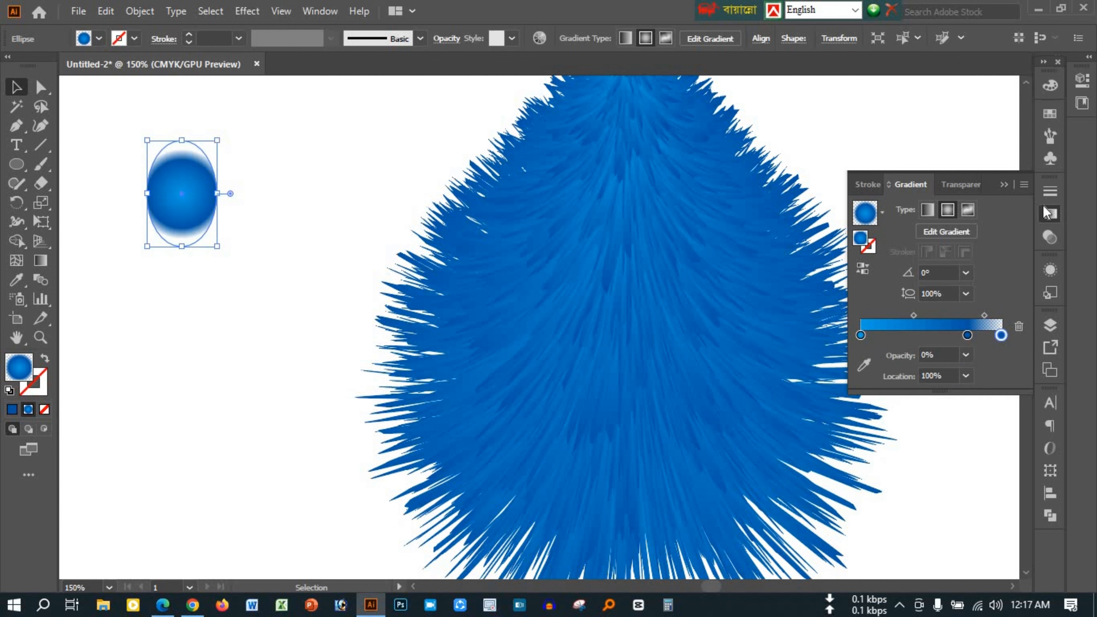
{"action": "left_click", "coordinate": [1003, 186]}
Stretch and shrink the radial gradient with the Gradient tool so it follows the ellipse and fades out at its edge
{"action": "left_click", "coordinate": [39, 261]}
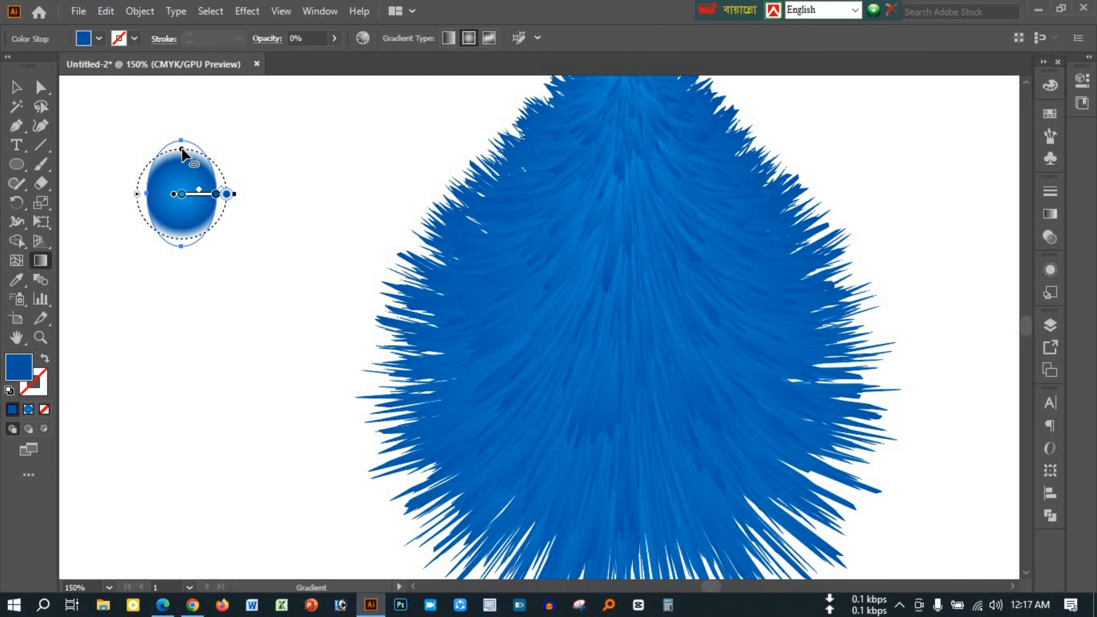
{"action": "left_click_drag", "start_coordinate": [181, 151], "coordinate": [184, 139]}
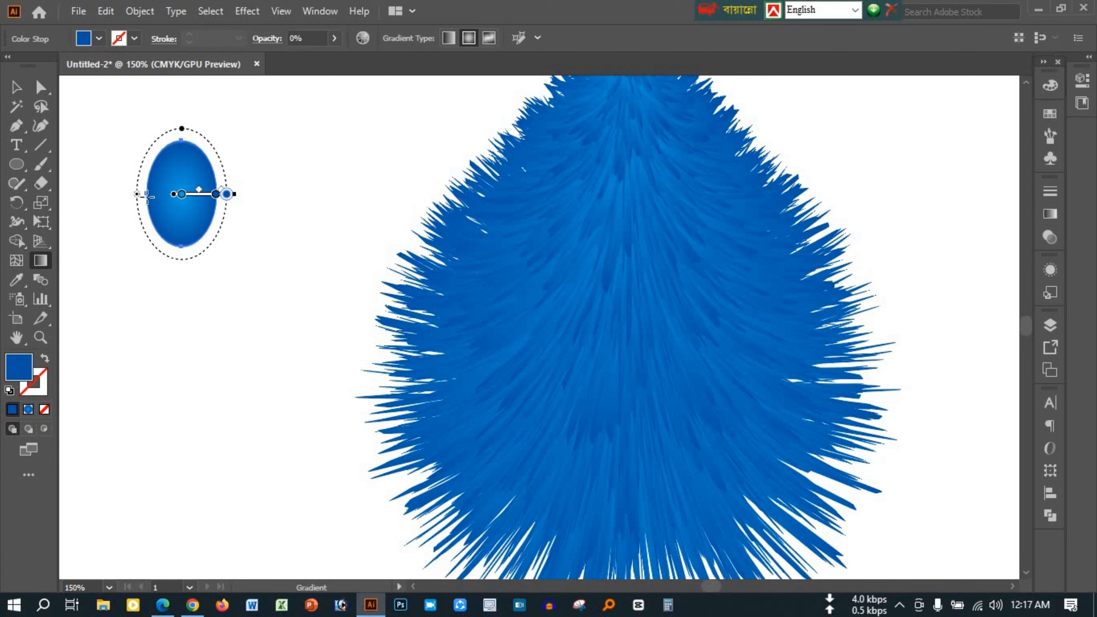
{"action": "left_click_drag", "start_coordinate": [139, 197], "coordinate": [154, 197]}
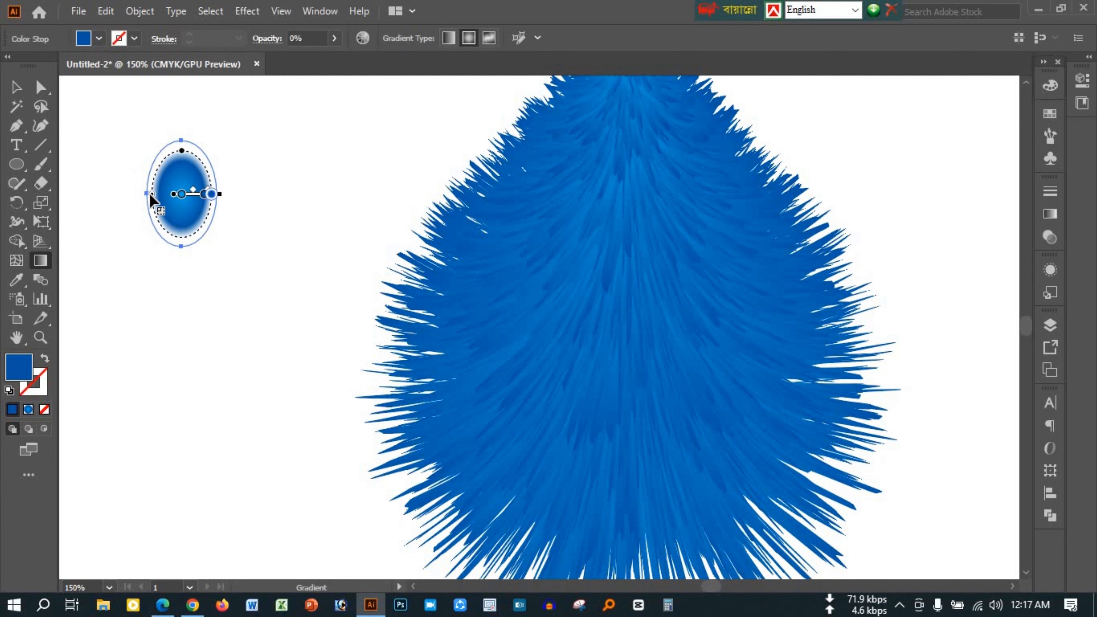
{"action": "key", "text": "v"}
{"action": "left_click", "coordinate": [237, 196]}
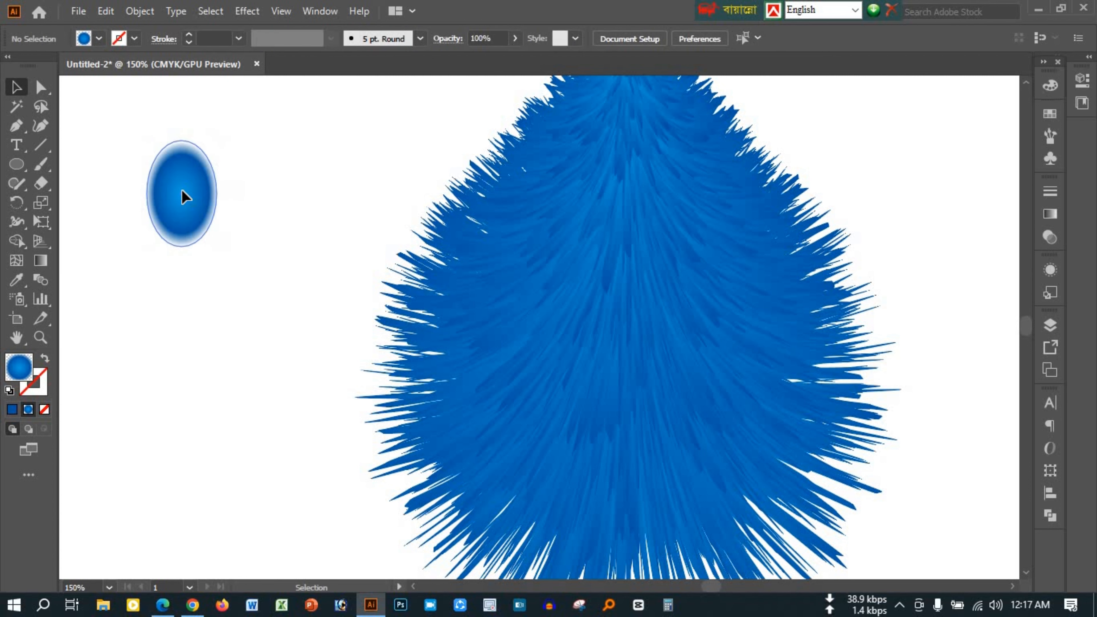
Place a duplicate of the soft-edged ellipse directly to the right of the original
{"action": "left_click_drag", "start_coordinate": [181, 197], "coordinate": [262, 196]}
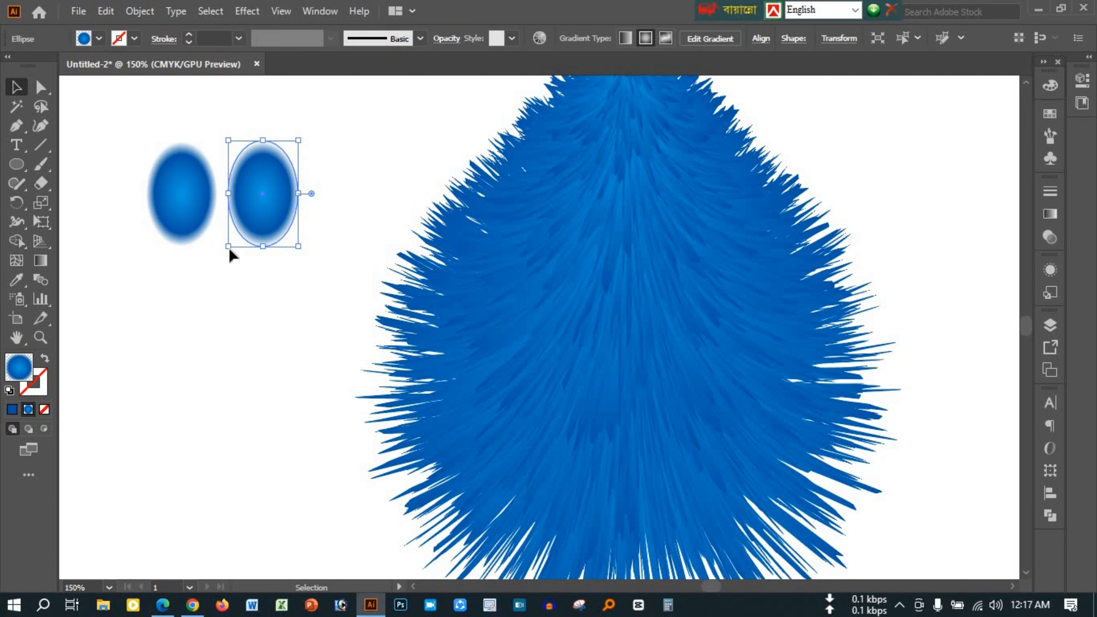
{"action": "left_click_drag", "start_coordinate": [139, 119], "coordinate": [233, 247]}
{"action": "scroll", "coordinate": [233, 248], "scroll_direction": "up", "scroll_amount": 2}
{"action": "left_click_drag", "start_coordinate": [348, 426], "coordinate": [538, 565]}
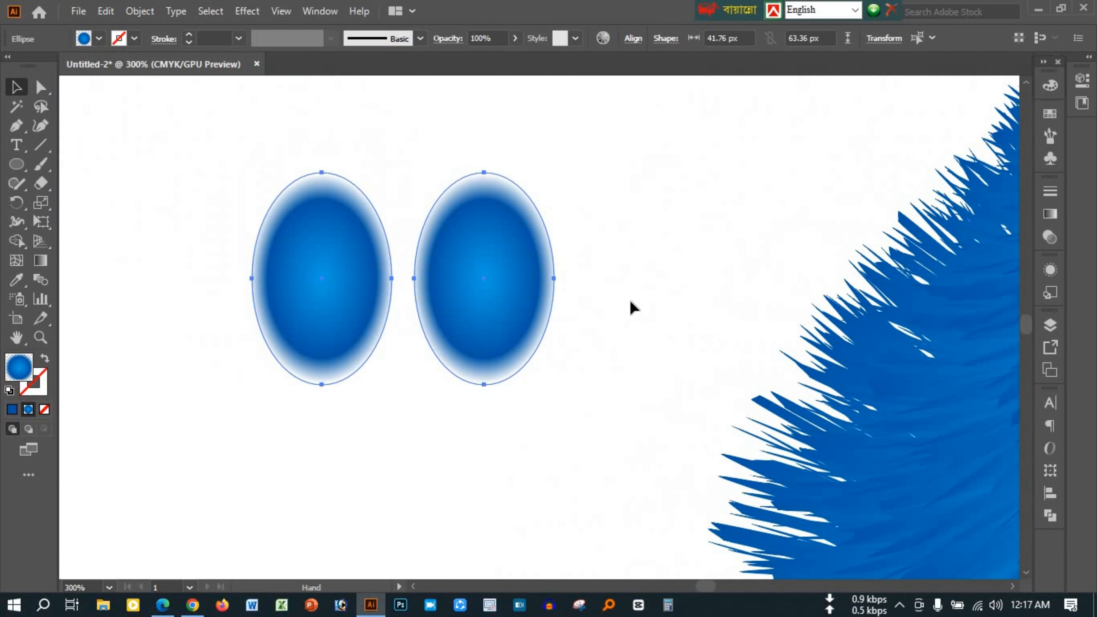
{"action": "left_click", "coordinate": [633, 307]}
{"action": "key", "text": "v"}
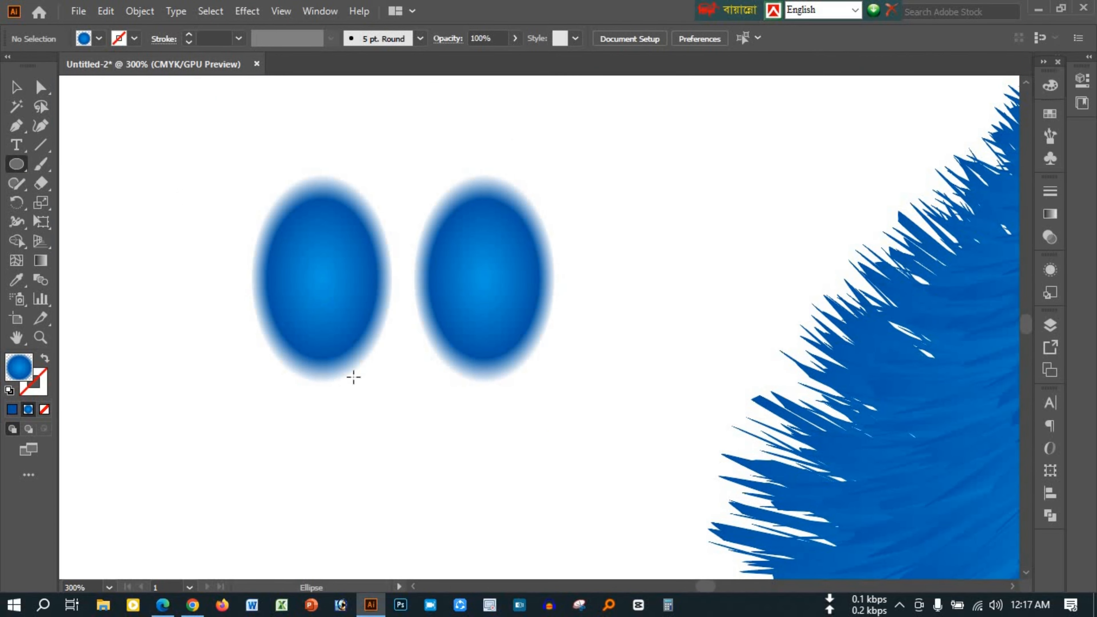
Draw a smaller upright ellipse inside the original soft-edged ellipse and delete the duplicate beside it
{"action": "left_click_drag", "start_coordinate": [354, 377], "coordinate": [376, 385]}
{"action": "left_click", "coordinate": [16, 87]}
{"action": "left_click_drag", "start_coordinate": [343, 307], "coordinate": [357, 287]}
{"action": "left_click", "coordinate": [490, 284]}
{"action": "key", "text": "Delete"}
{"action": "left_click", "coordinate": [359, 253]}
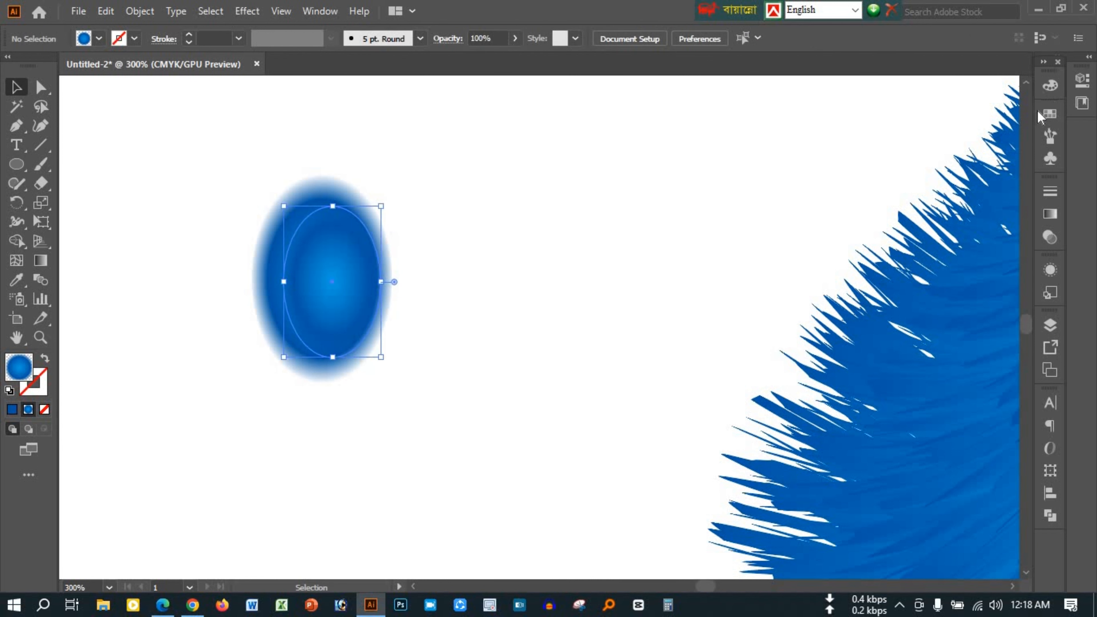
Fill the inner ellipse with white and widen it around its centre to about 36 px
{"action": "left_click", "coordinate": [1050, 113]}
{"action": "left_click", "coordinate": [872, 156]}
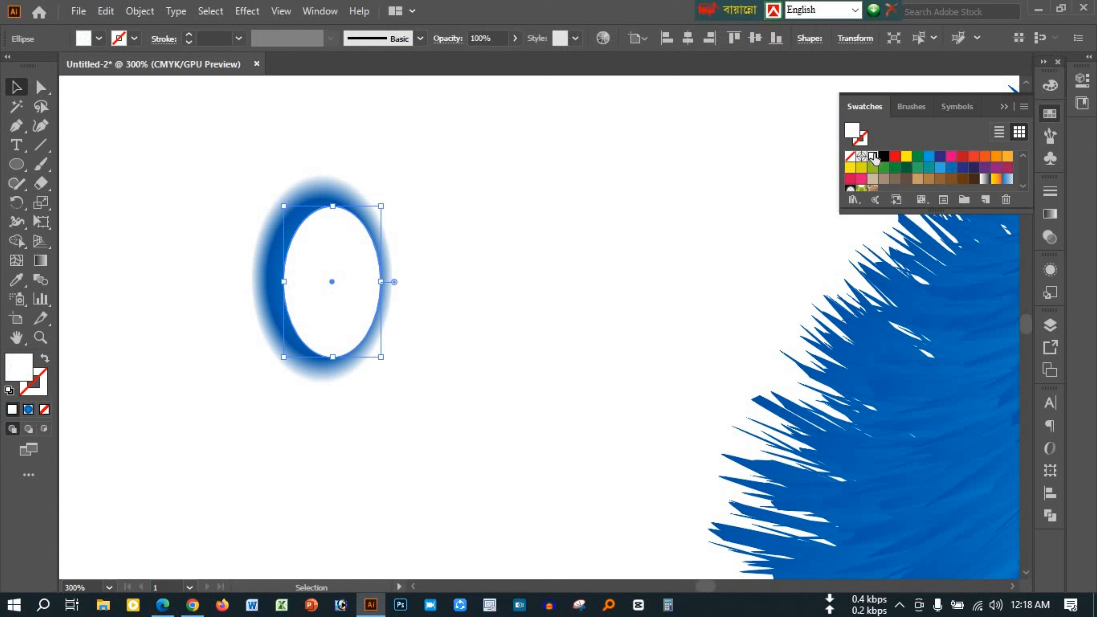
{"action": "left_click", "coordinate": [1003, 106]}
{"action": "left_click_drag", "start_coordinate": [381, 282], "coordinate": [392, 281]}
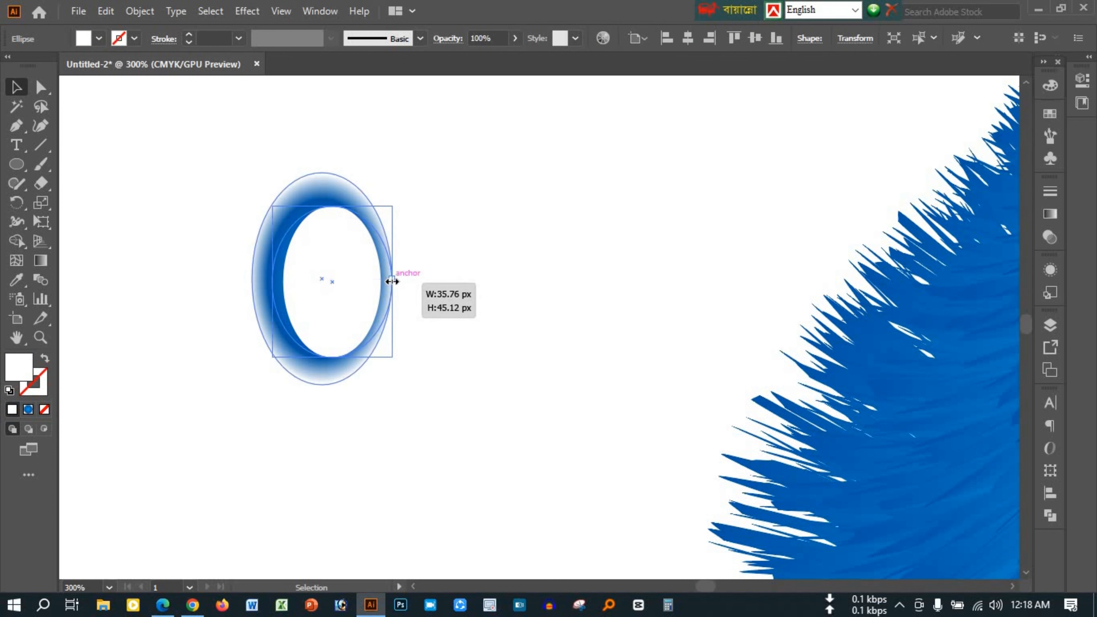
{"action": "left_click", "coordinate": [447, 350]}
Align the white ellipse to the soft-edged ellipse's right edge and vertical centre
{"action": "left_click", "coordinate": [299, 208]}
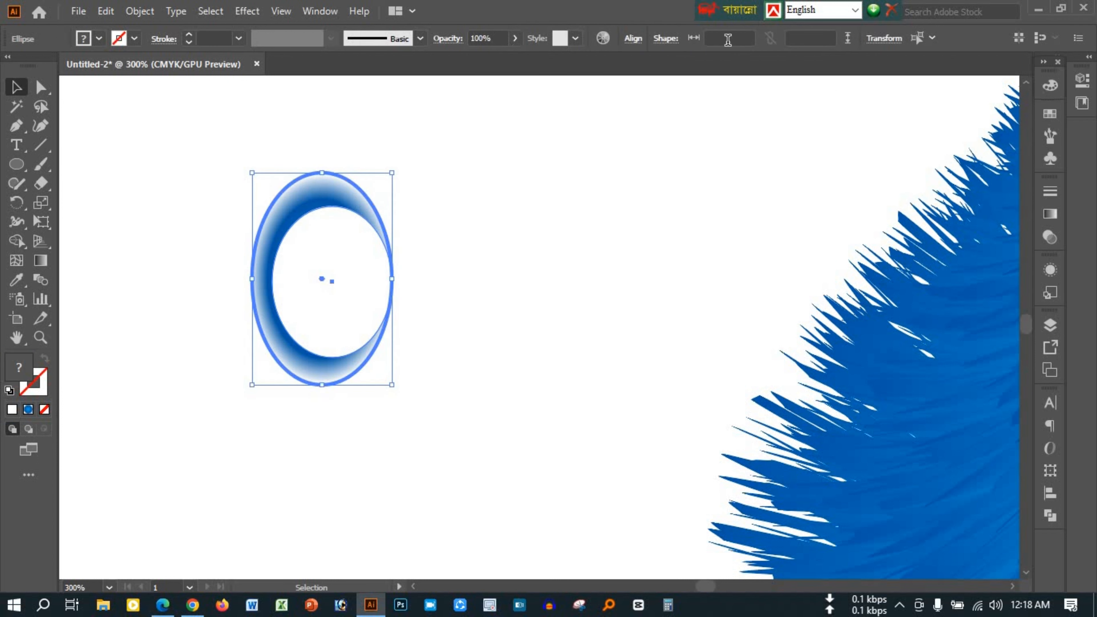
{"action": "left_click", "coordinate": [634, 40]}
{"action": "left_click", "coordinate": [598, 84]}
{"action": "left_click", "coordinate": [528, 83]}
{"action": "left_click", "coordinate": [456, 357]}
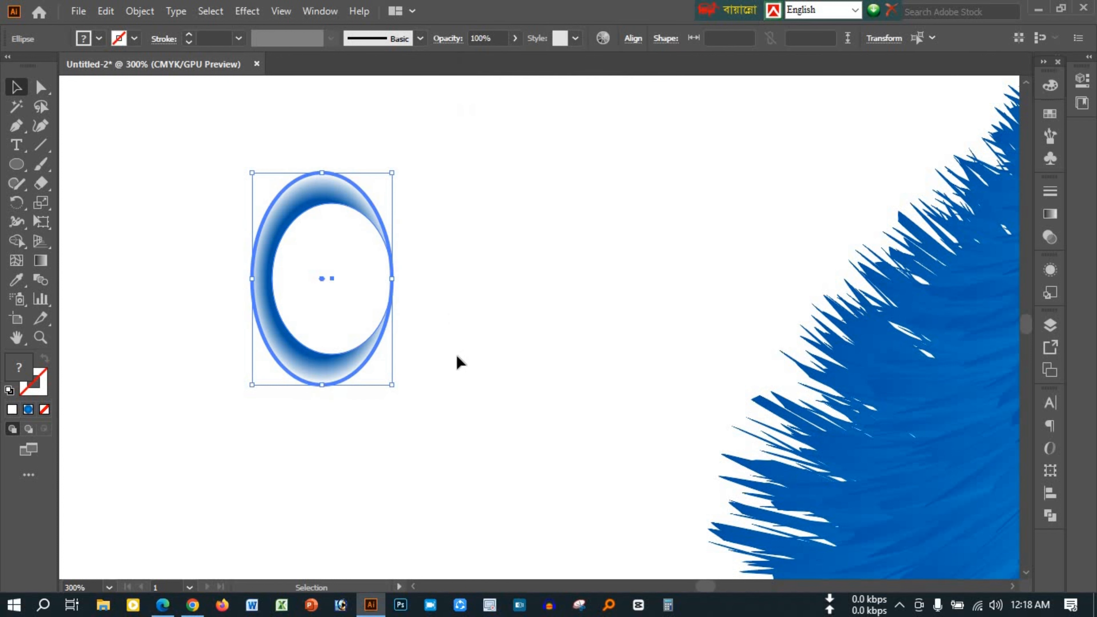
Copy the white ellipse
{"action": "left_click", "coordinate": [322, 259]}
{"action": "key", "text": "ctrl+c"}
{"action": "left_click", "coordinate": [448, 301]}
{"action": "left_click", "coordinate": [342, 299]}
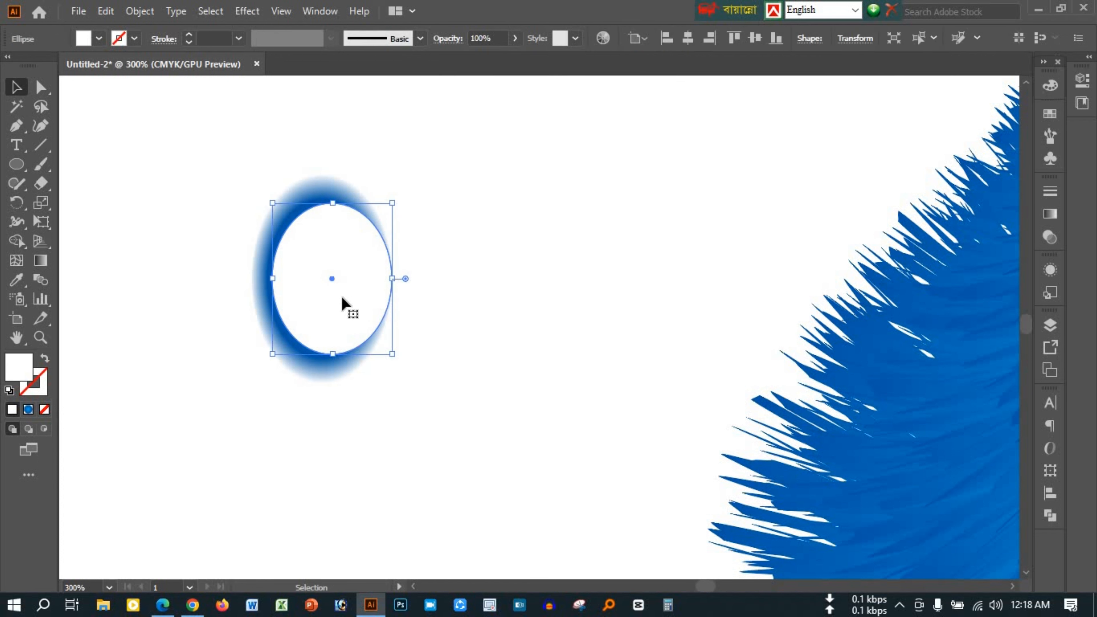
{"action": "left_click", "coordinate": [493, 301]}
{"action": "left_click", "coordinate": [341, 298]}
Draw a circle from its centre near the middle of the white ellipse, about half as tall as the ellipse
{"action": "key", "text": "ctrl+plus"}
{"action": "key", "text": "ctrl+plus"}
{"action": "scroll", "coordinate": [506, 324], "scroll_direction": "up", "scroll_amount": 1}
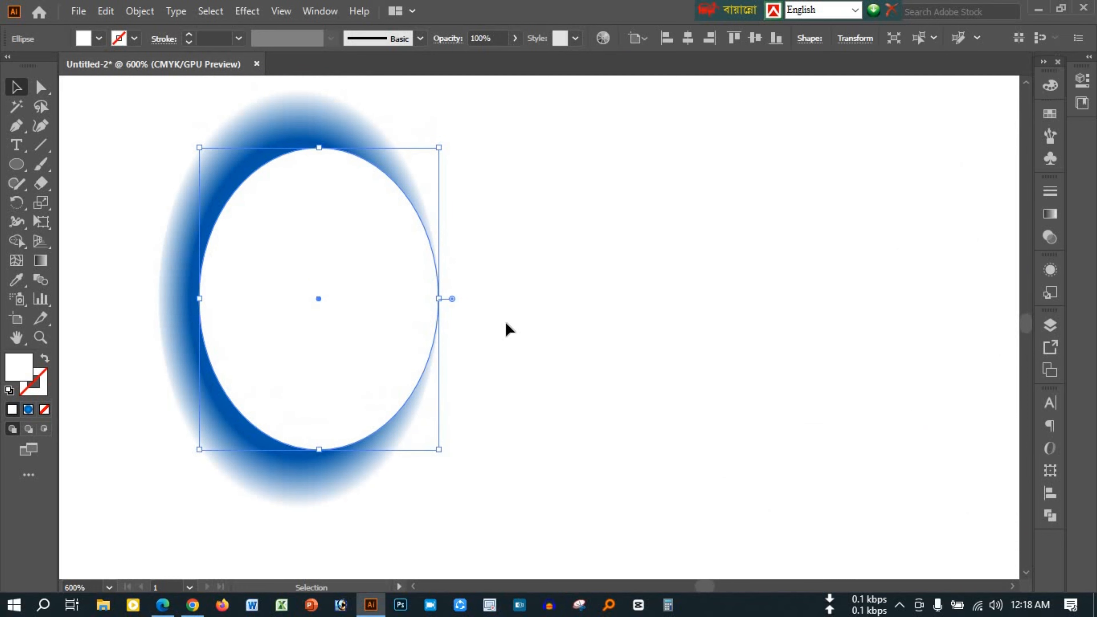
{"action": "left_click", "coordinate": [506, 329]}
{"action": "key", "text": "l"}
{"action": "left_click_drag", "start_coordinate": [330, 304], "coordinate": [392, 386]}
{"action": "key", "text": "v"}
Align the new circle to the white ellipse's vertical centre and right edge, using the ellipse as key object
{"action": "left_click", "coordinate": [331, 197], "text": "shift"}
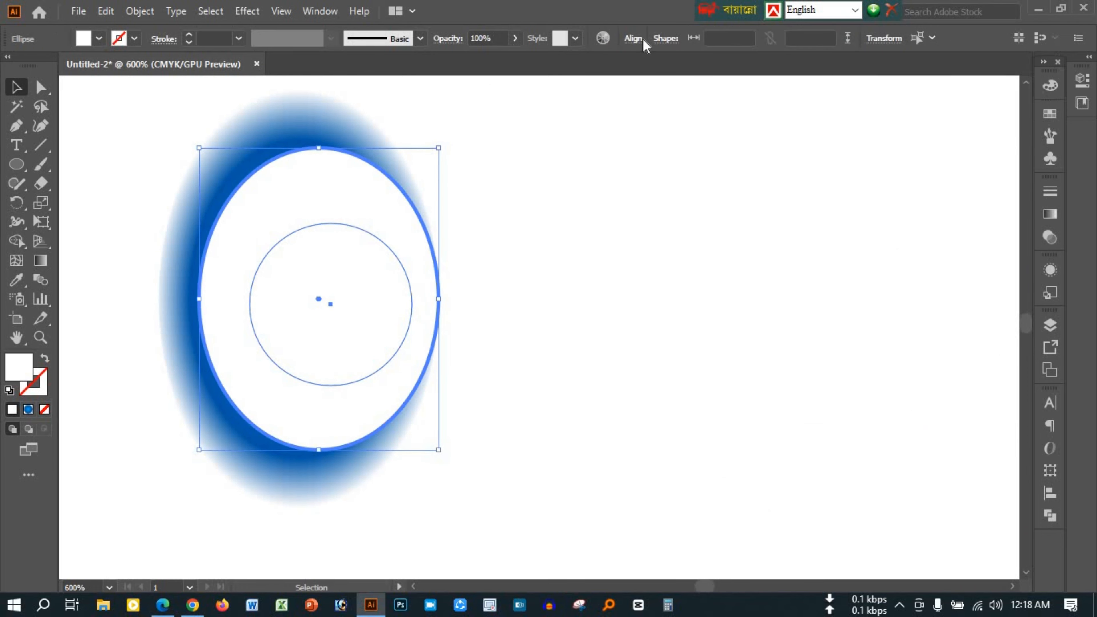
{"action": "left_click", "coordinate": [639, 40]}
{"action": "left_click", "coordinate": [530, 84]}
{"action": "left_click", "coordinate": [598, 84]}
{"action": "left_click", "coordinate": [541, 311]}
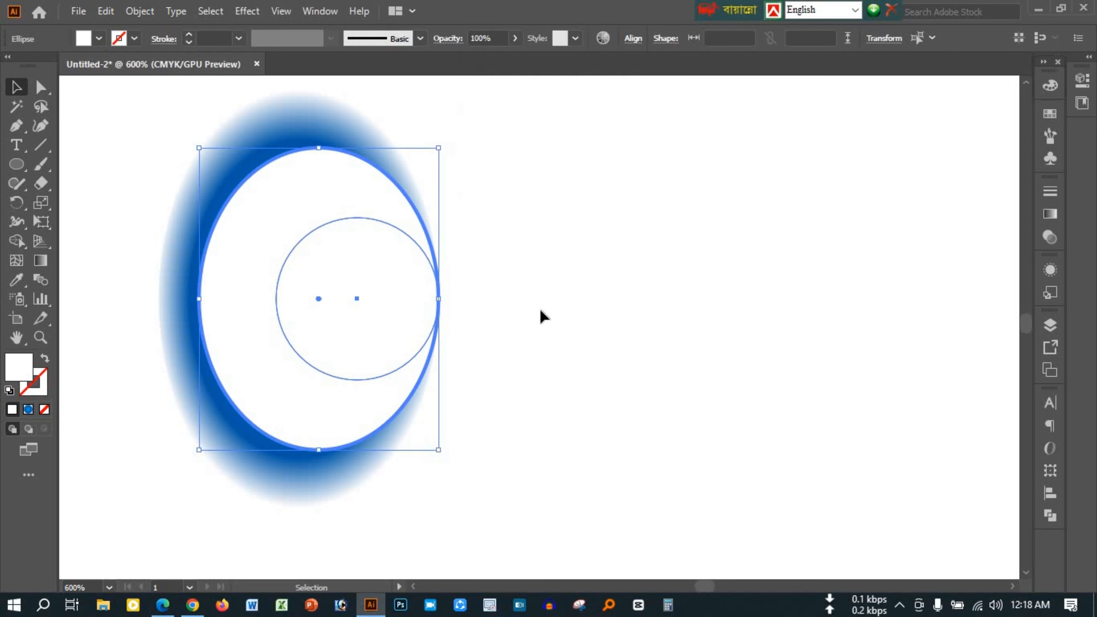
Fill the new circle inside the white ellipse with orange
{"action": "left_click", "coordinate": [350, 317]}
{"action": "left_click", "coordinate": [1050, 114]}
{"action": "left_click", "coordinate": [997, 157]}
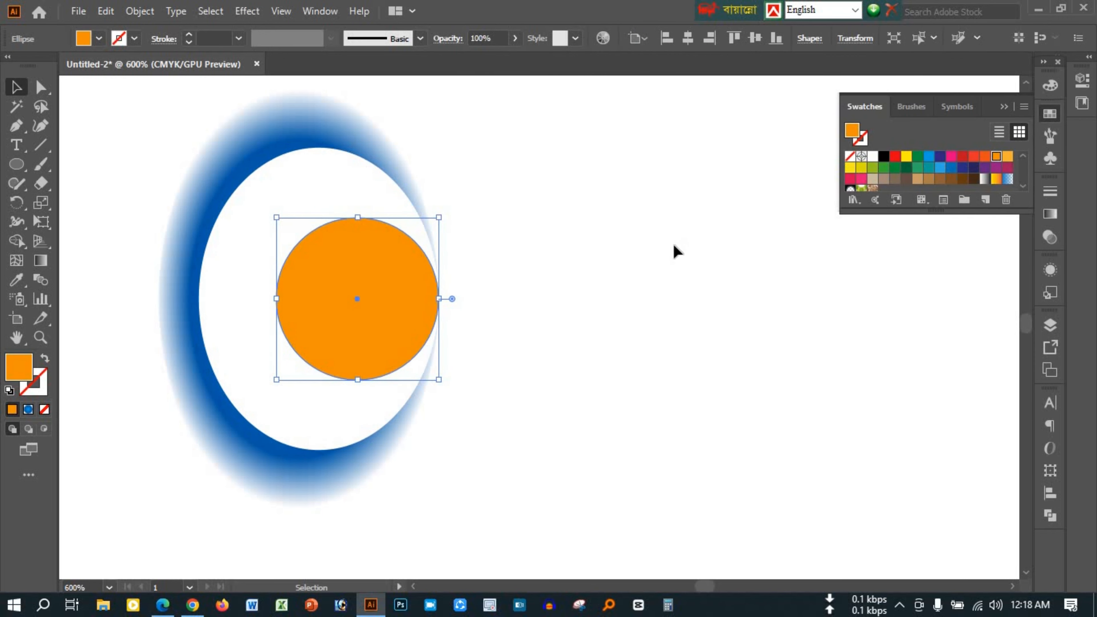
{"action": "left_click", "coordinate": [1051, 114]}
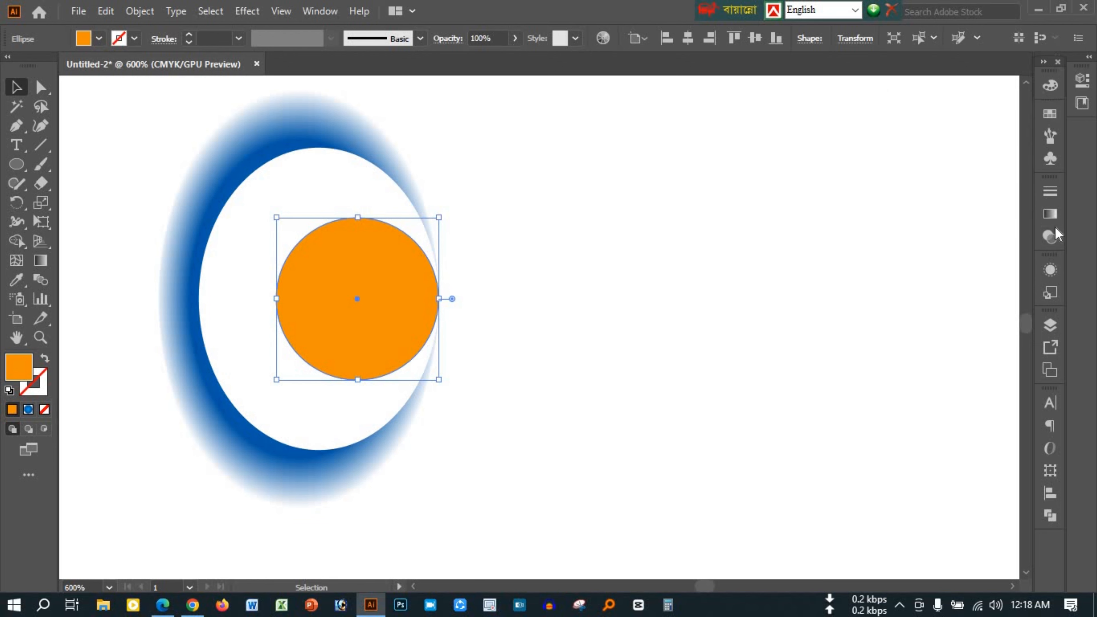
Apply the radial gradient to the circle and colour its transparent outer stop orange-red
{"action": "left_click", "coordinate": [1051, 214]}
{"action": "left_click", "coordinate": [1000, 331]}
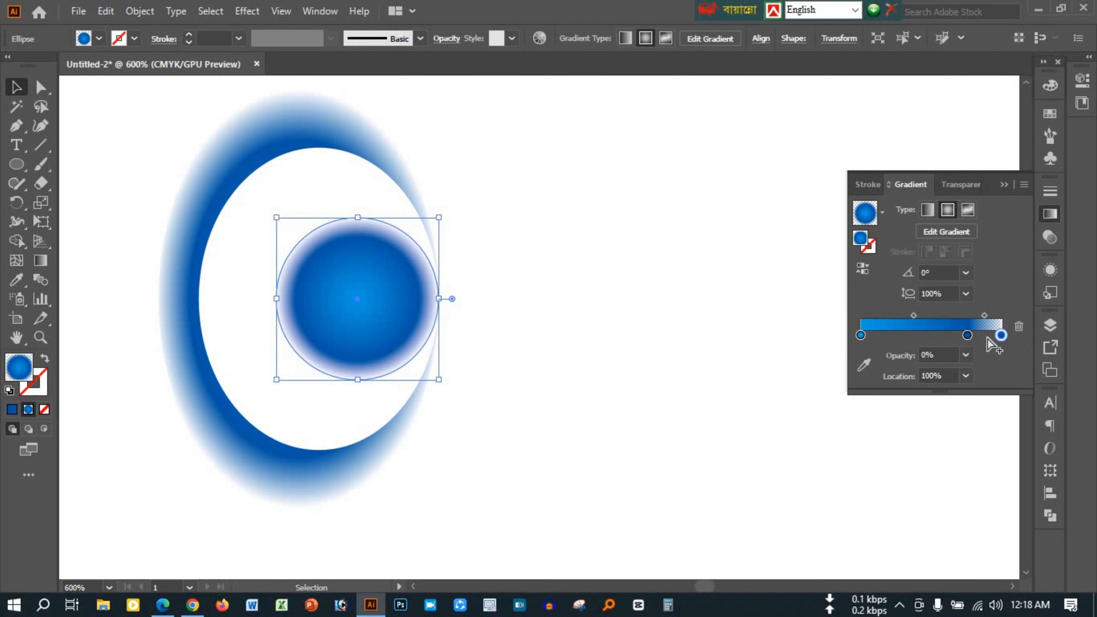
{"action": "double_click", "coordinate": [1000, 336]}
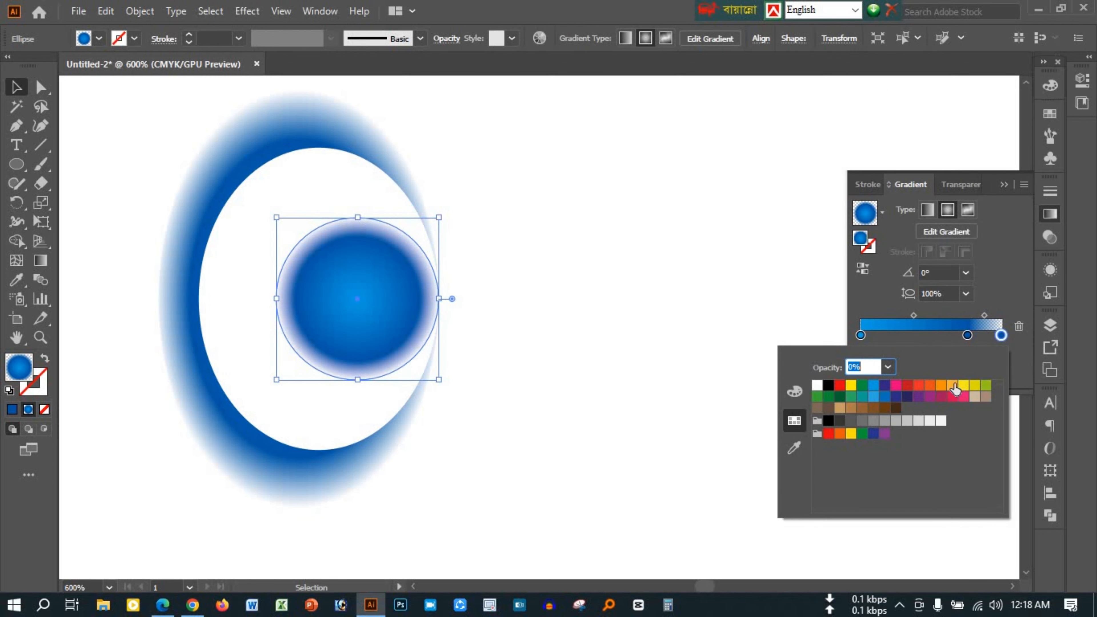
{"action": "left_click", "coordinate": [929, 386]}
Colour the circle gradient's middle stop orange and its centre stop light orange
{"action": "left_click", "coordinate": [967, 336]}
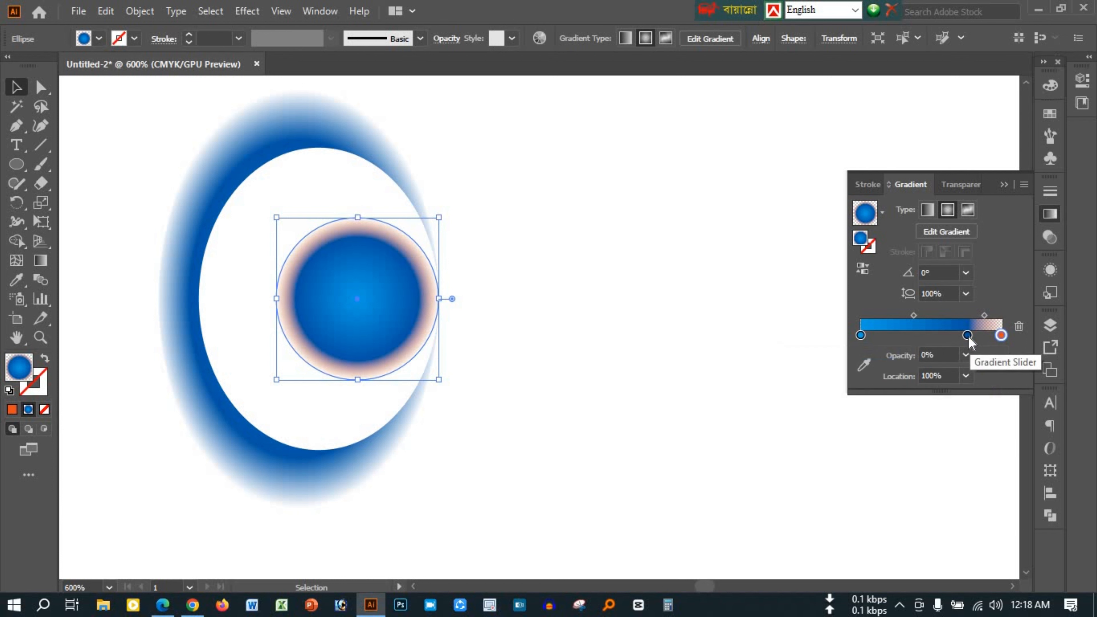
{"action": "double_click", "coordinate": [967, 336]}
{"action": "left_click", "coordinate": [940, 385]}
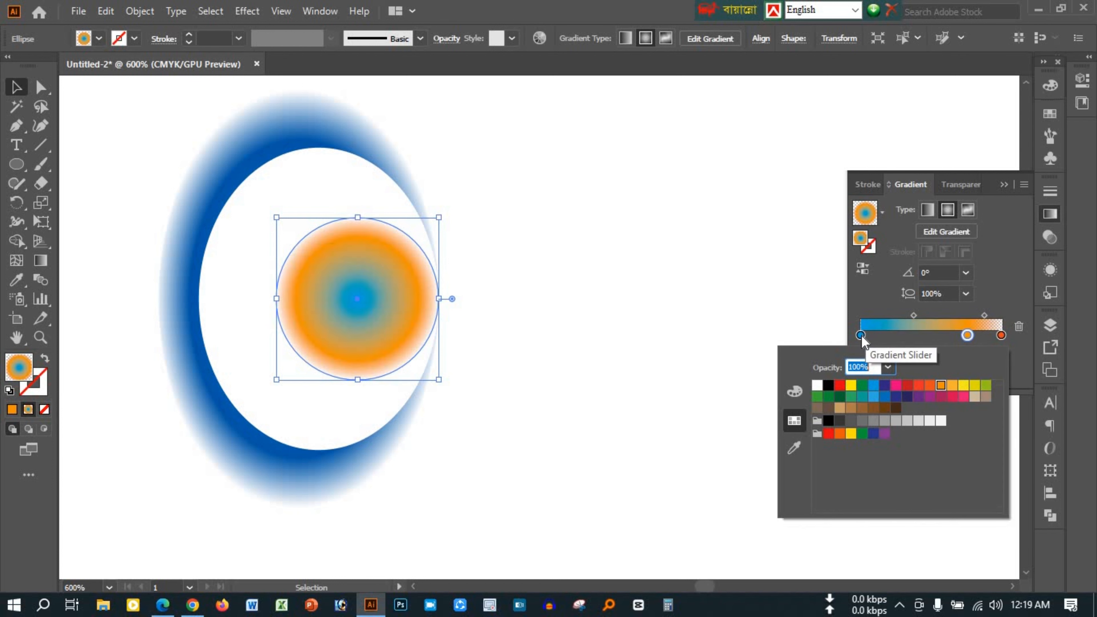
{"action": "double_click", "coordinate": [860, 335]}
{"action": "left_click", "coordinate": [950, 387]}
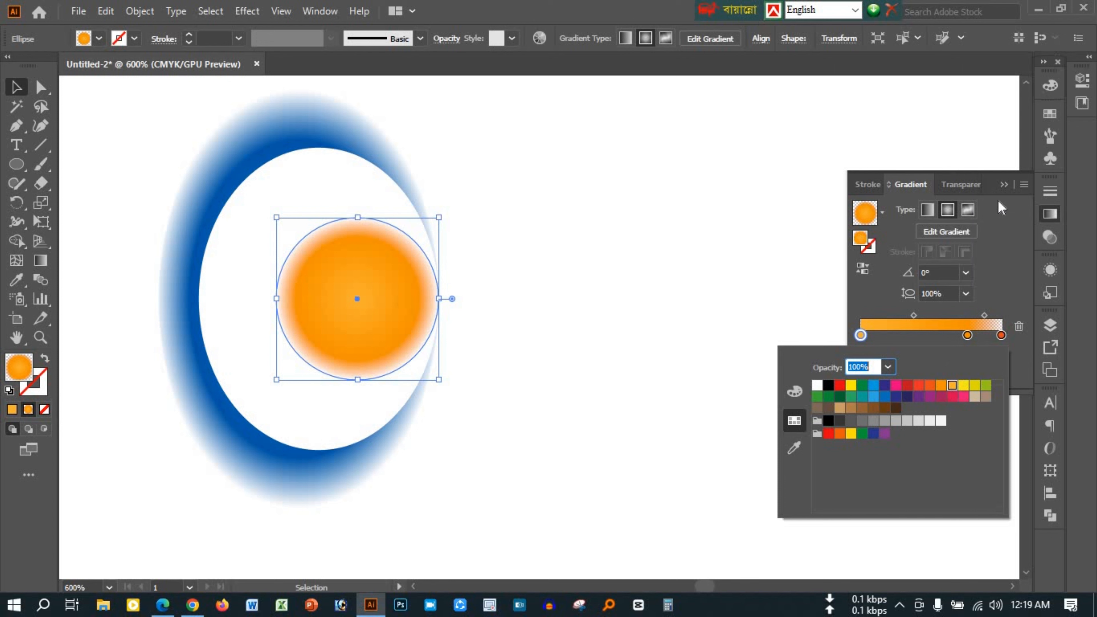
{"action": "left_click", "coordinate": [1001, 185]}
{"action": "left_click", "coordinate": [1001, 185]}
Enlarge the orange gradient circle from its centre and stretch it vertically into an ellipse slightly shorter than the white one
{"action": "left_click", "coordinate": [555, 288]}
{"action": "left_click", "coordinate": [402, 285]}
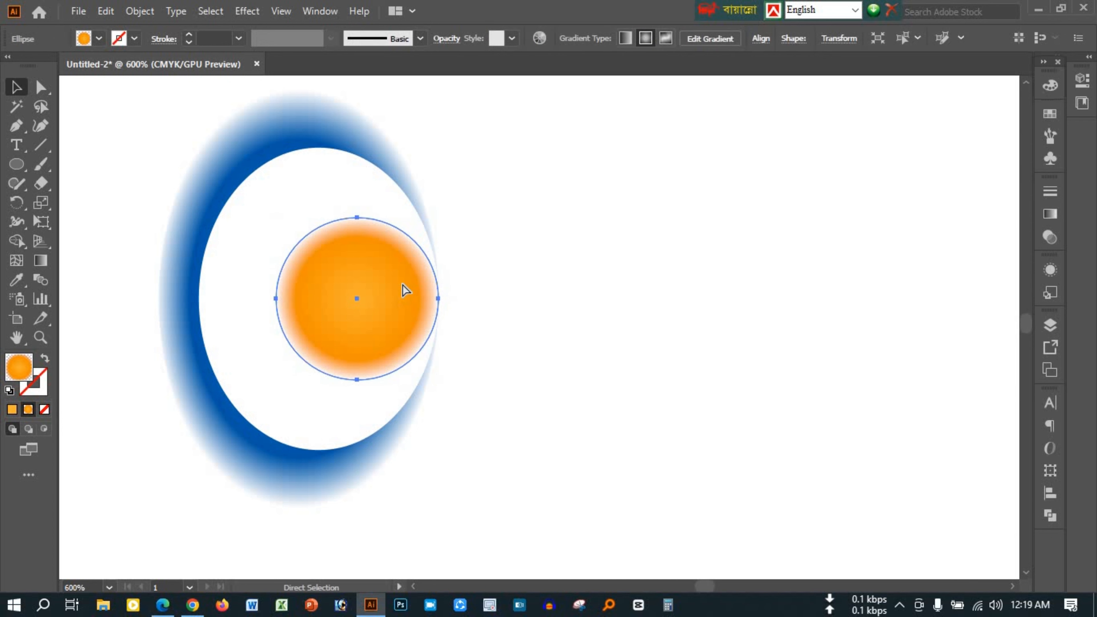
{"action": "left_click_drag", "start_coordinate": [439, 379], "coordinate": [465, 406]}
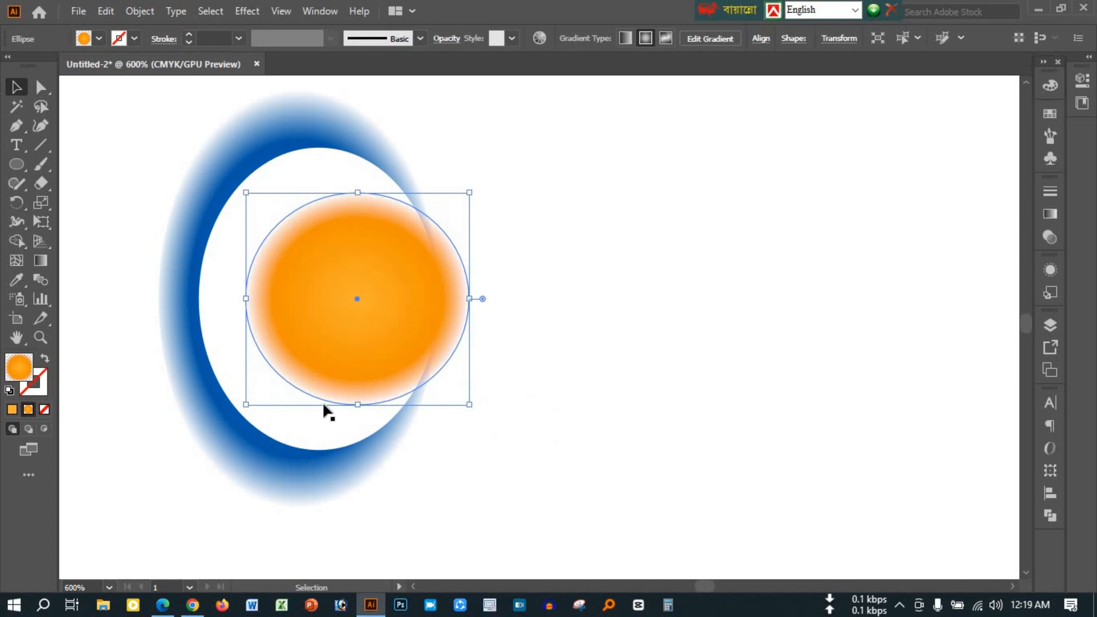
{"action": "left_click_drag", "start_coordinate": [357, 410], "coordinate": [361, 440]}
Align the orange ellipse to the white ellipse's right edge, using the white ellipse as key object
{"action": "left_click", "coordinate": [233, 314], "text": "shift"}
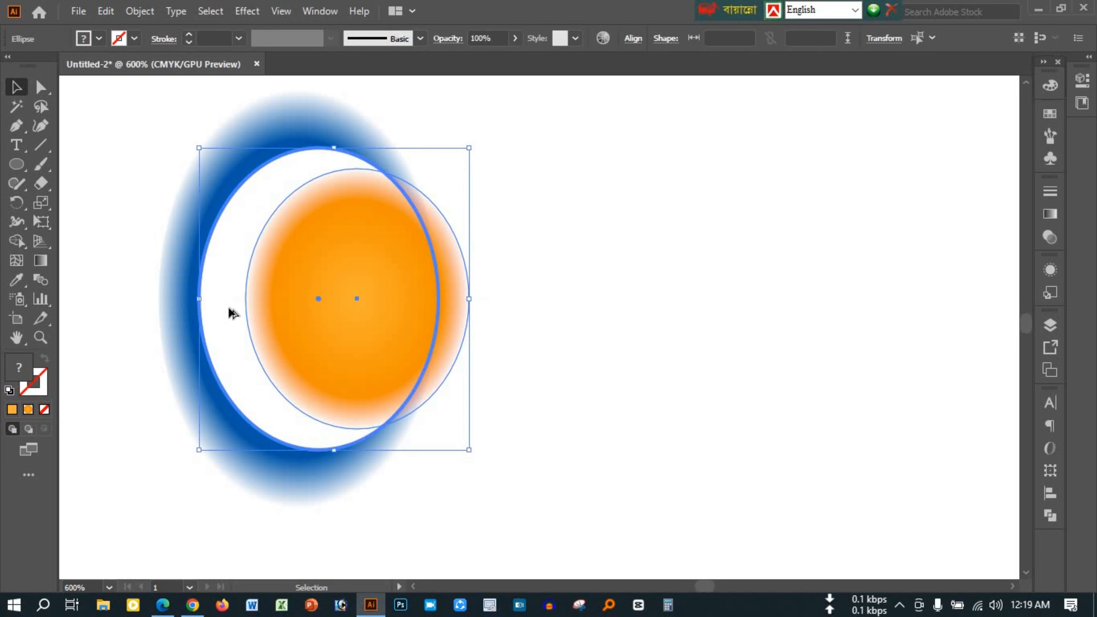
{"action": "left_click", "coordinate": [631, 39]}
{"action": "left_click", "coordinate": [541, 88]}
{"action": "left_click", "coordinate": [562, 352]}
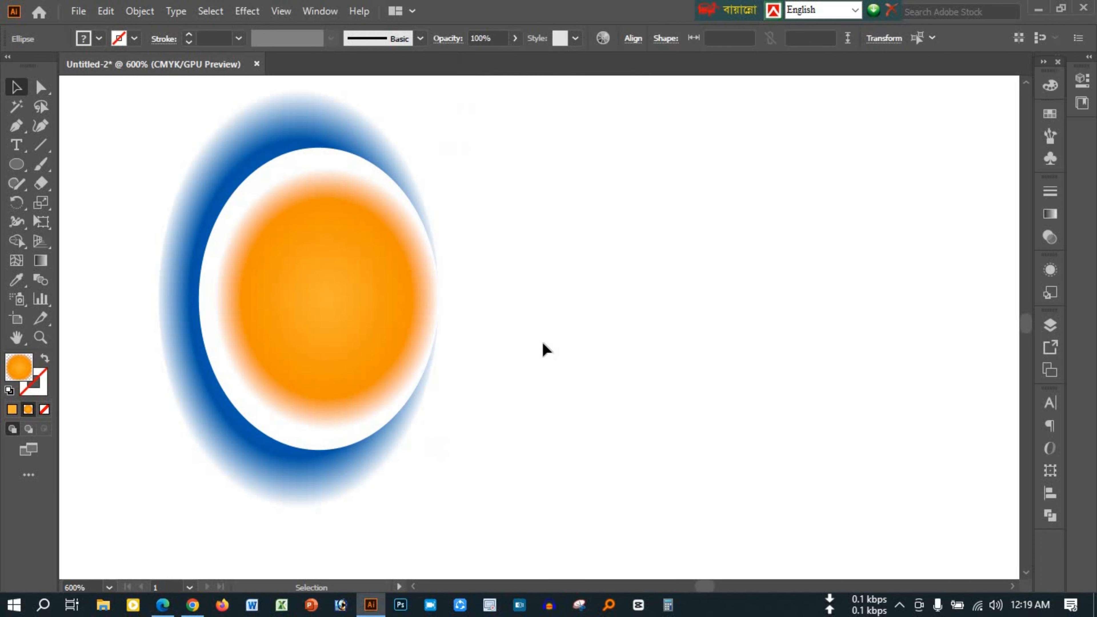
Duplicate the orange ellipse in place and shrink the copy around its centre to a circle slightly over half the ellipse's height
{"action": "left_click", "coordinate": [387, 269]}
{"action": "left_click_drag", "start_coordinate": [438, 428], "coordinate": [419, 375]}
{"action": "key", "text": "ctrl+c"}
{"action": "key", "text": "ctrl+f"}
Align the smaller circle to the orange ellipse's right edge, using the orange ellipse as key object
{"action": "left_click", "coordinate": [432, 327]}
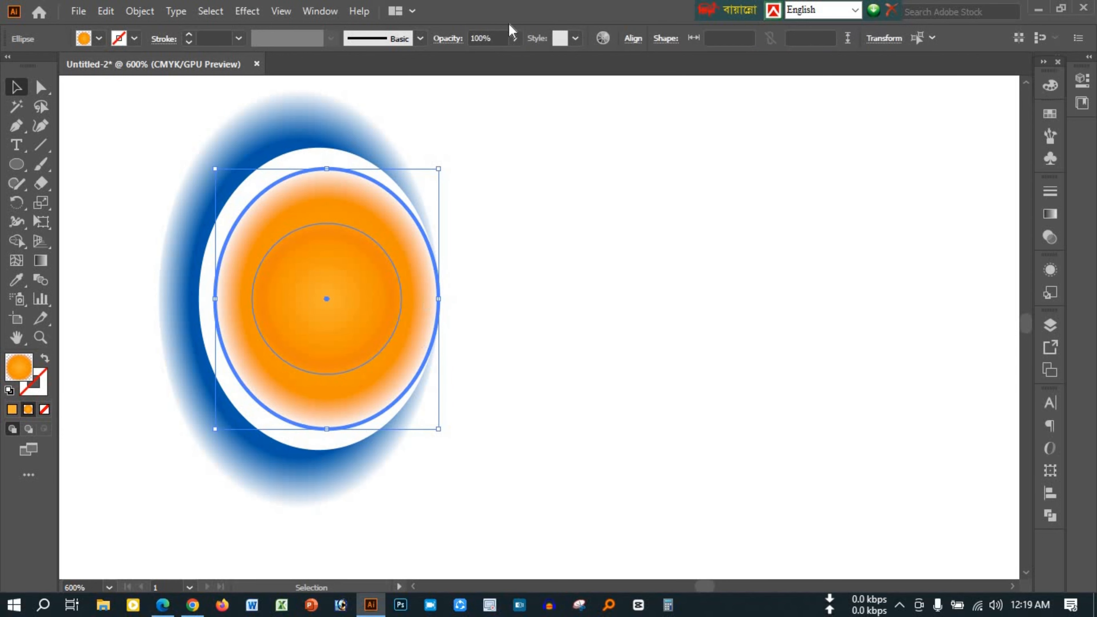
{"action": "left_click", "coordinate": [632, 42]}
{"action": "left_click", "coordinate": [529, 84]}
{"action": "left_click", "coordinate": [603, 375]}
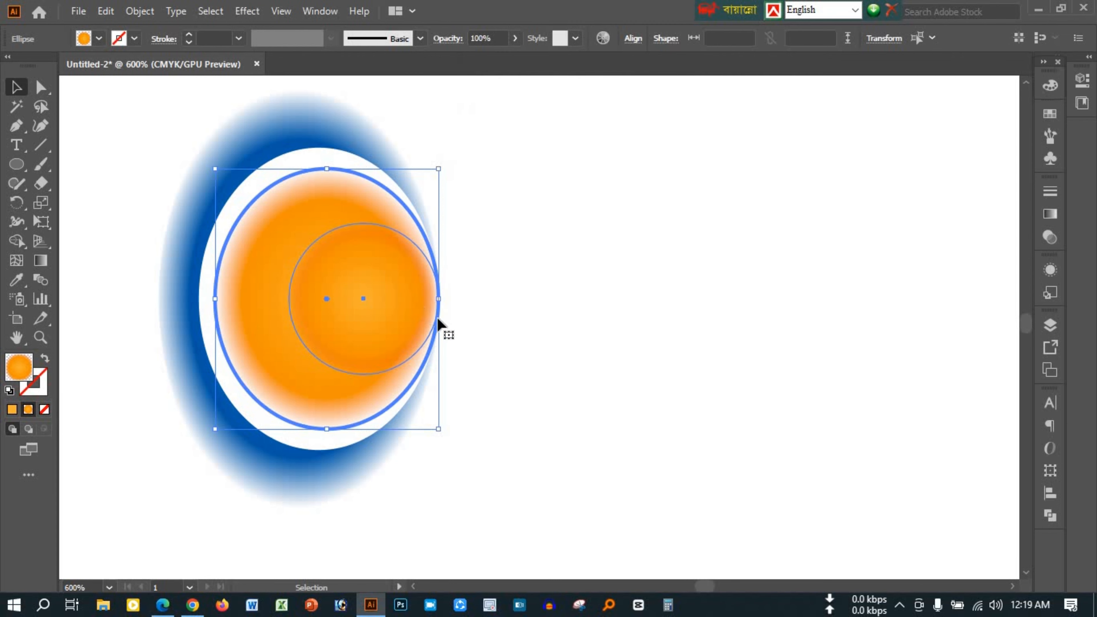
Fill the smaller circle with solid black as the pupil
{"action": "left_click", "coordinate": [429, 298]}
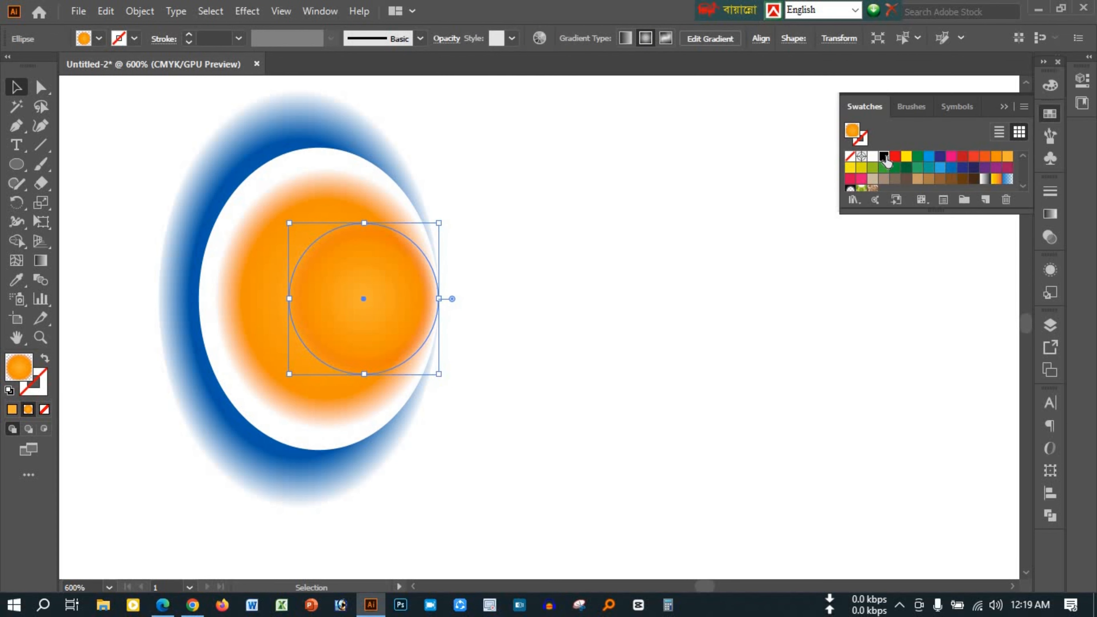
{"action": "left_click", "coordinate": [885, 157]}
{"action": "left_click", "coordinate": [1004, 107]}
{"action": "left_click", "coordinate": [618, 277]}
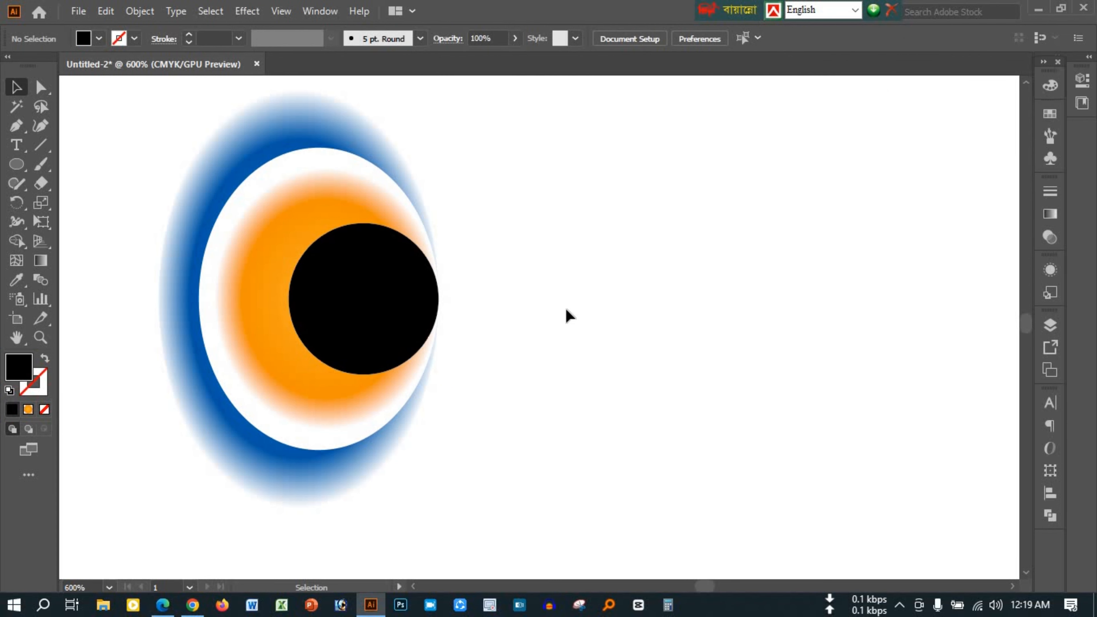
Draw a small flat ellipse over the pupil's upper-left edge and fill it white as a highlight
{"action": "left_click", "coordinate": [16, 164]}
{"action": "left_click_drag", "start_coordinate": [299, 245], "coordinate": [343, 266]}
{"action": "left_click", "coordinate": [1050, 113]}
{"action": "left_click", "coordinate": [873, 156]}
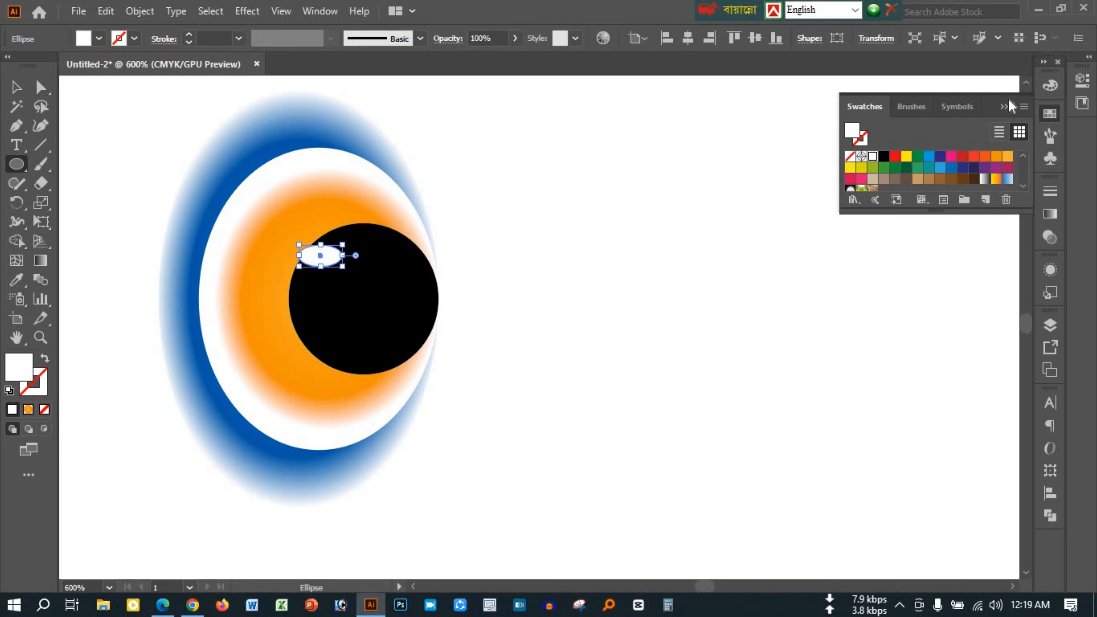
{"action": "left_click", "coordinate": [1005, 107]}
{"action": "left_click", "coordinate": [771, 255]}
{"action": "left_click", "coordinate": [605, 333]}
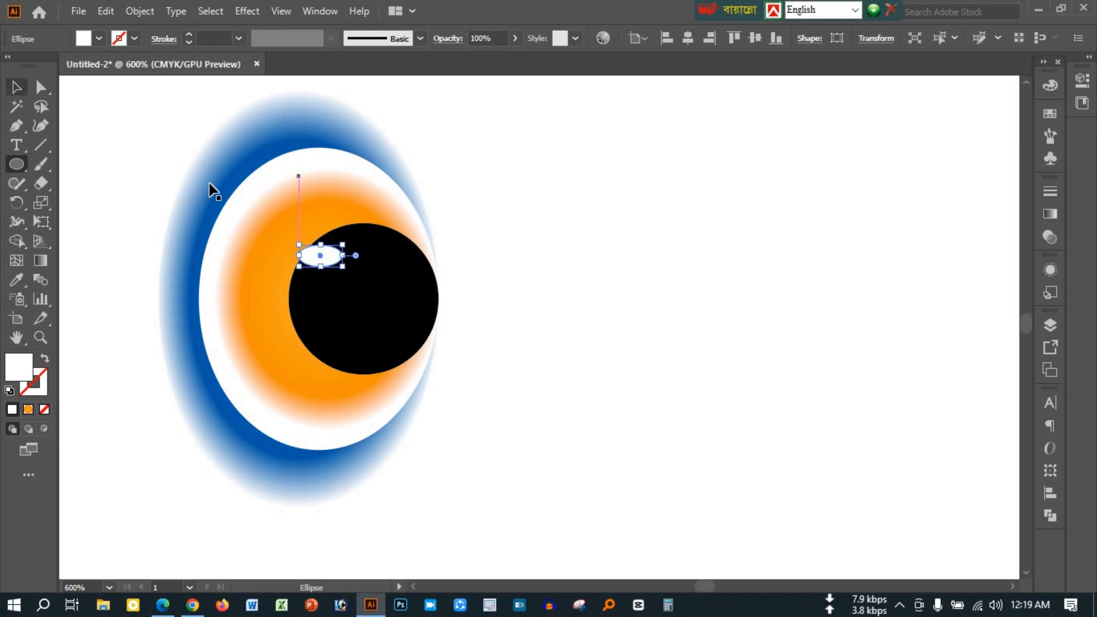
{"action": "key", "text": "v"}
{"action": "left_click", "coordinate": [527, 357]}
Draw a narrow upright ellipse, about 1.71 px wide and 10.14 px tall, in the empty area beside the eye
{"action": "scroll", "coordinate": [312, 335], "scroll_direction": "up", "scroll_amount": 1}
{"action": "scroll", "coordinate": [311, 336], "scroll_direction": "up", "scroll_amount": 1}
{"action": "left_click", "coordinate": [321, 258]}
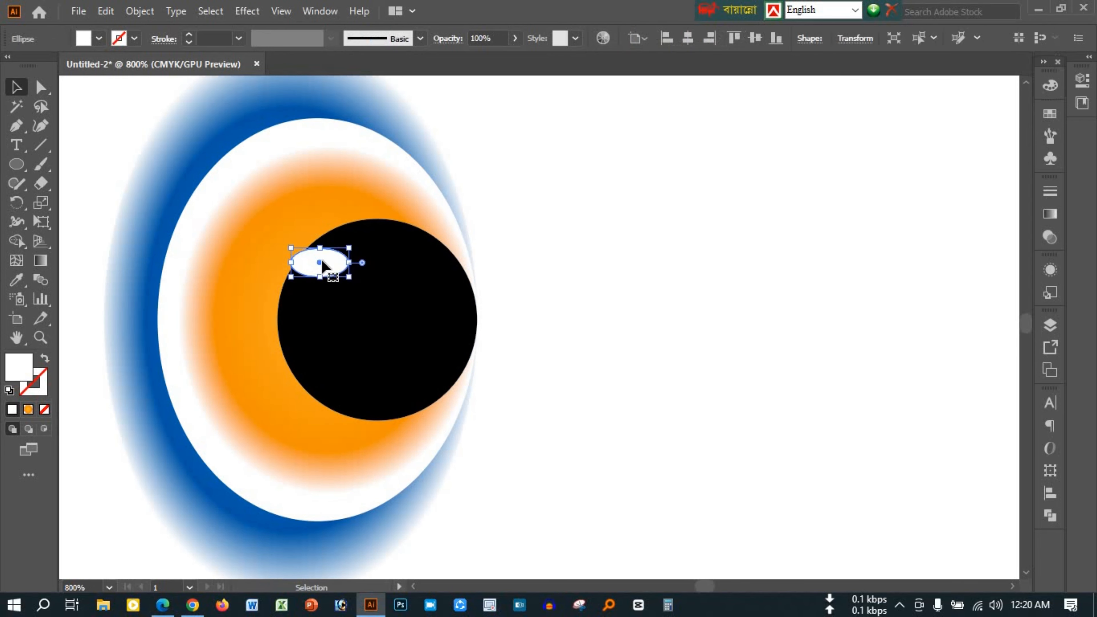
{"action": "left_click", "coordinate": [684, 318]}
{"action": "left_click_drag", "start_coordinate": [671, 318], "coordinate": [602, 325]}
{"action": "left_click_drag", "start_coordinate": [613, 196], "coordinate": [629, 283]}
{"action": "key", "text": "v"}
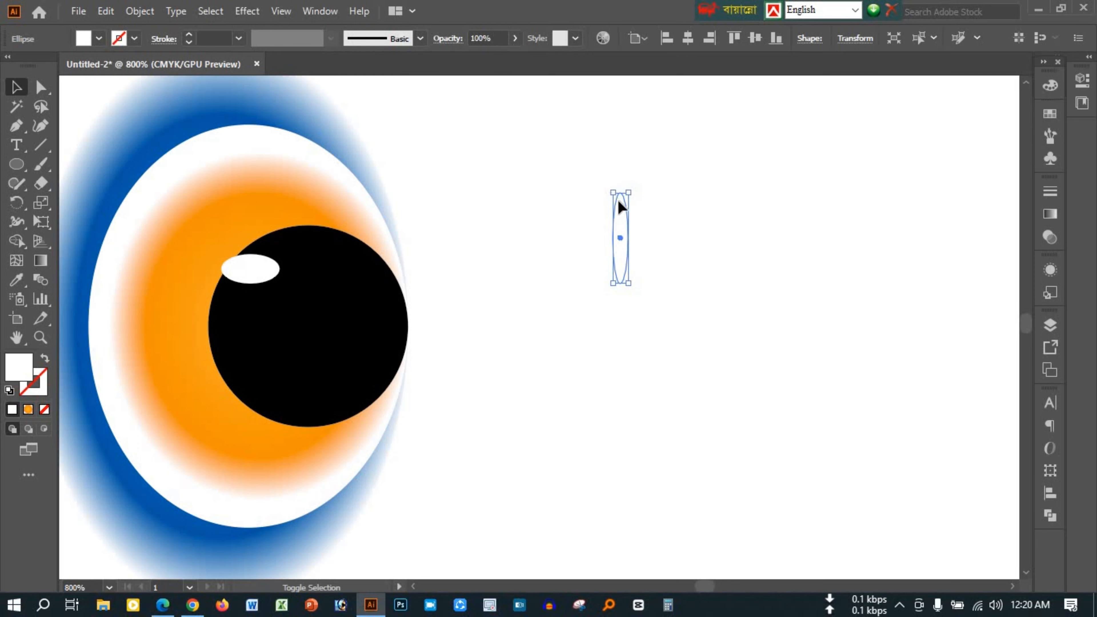
Duplicate the narrow ellipse in place and rotate the copy 90° to form a cross
{"action": "scroll", "coordinate": [631, 190], "scroll_direction": "up", "scroll_amount": 1}
{"action": "scroll", "coordinate": [636, 196], "scroll_direction": "up", "scroll_amount": 3}
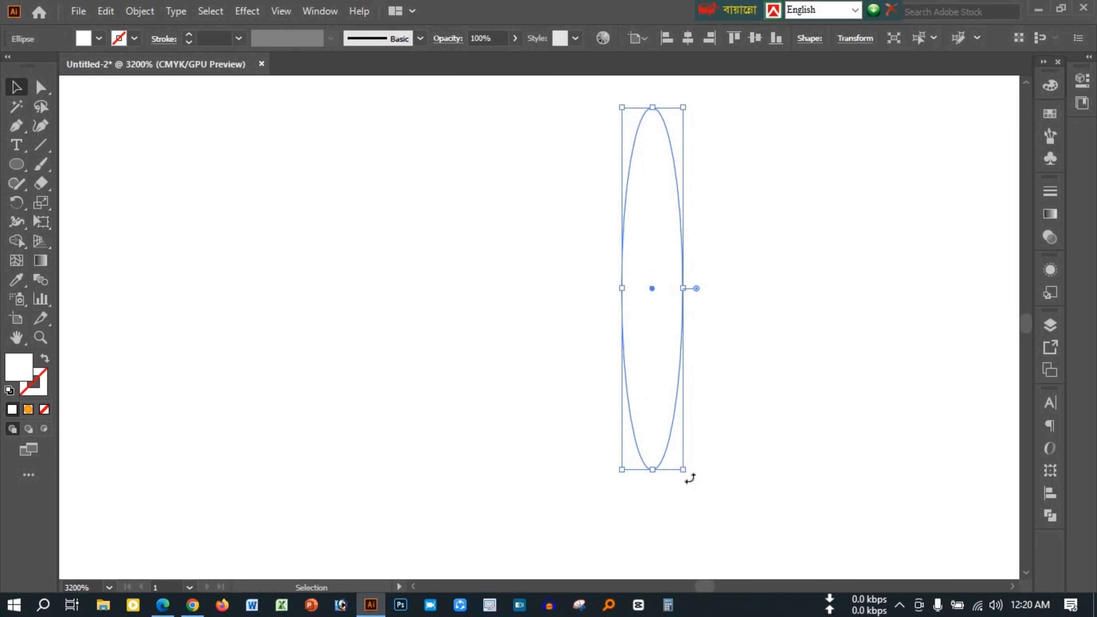
{"action": "left_click_drag", "start_coordinate": [691, 476], "coordinate": [846, 260]}
Duplicate both crossed ellipses in place and rotate the copies 45° to form an eight-pointed star
{"action": "left_click_drag", "start_coordinate": [525, 171], "coordinate": [792, 407]}
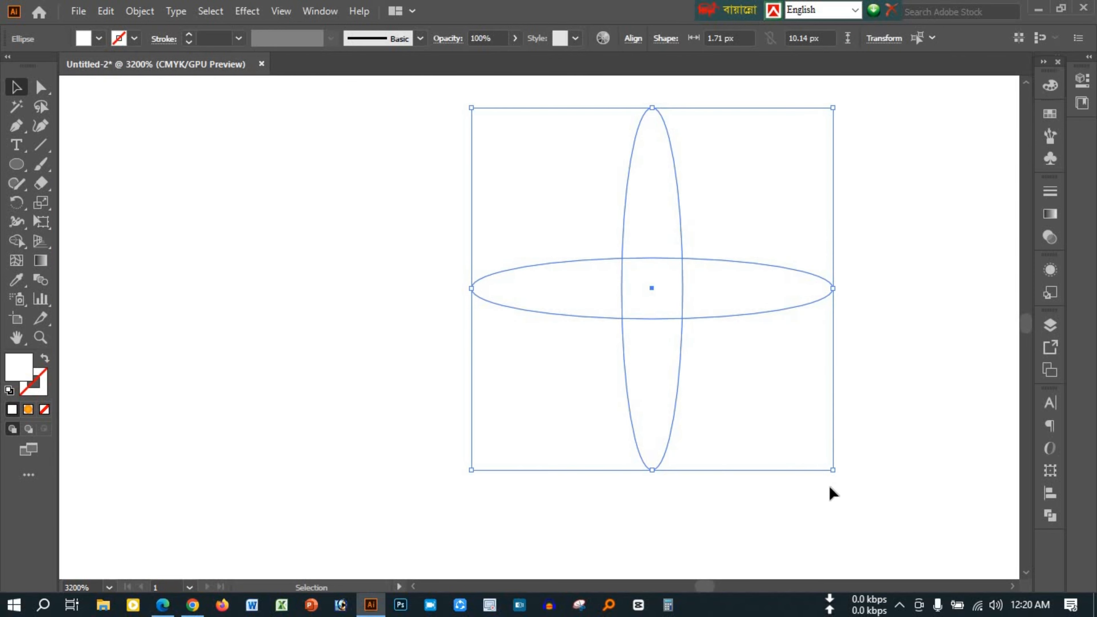
{"action": "key", "text": "ctrl+c"}
{"action": "key", "text": "ctrl+f"}
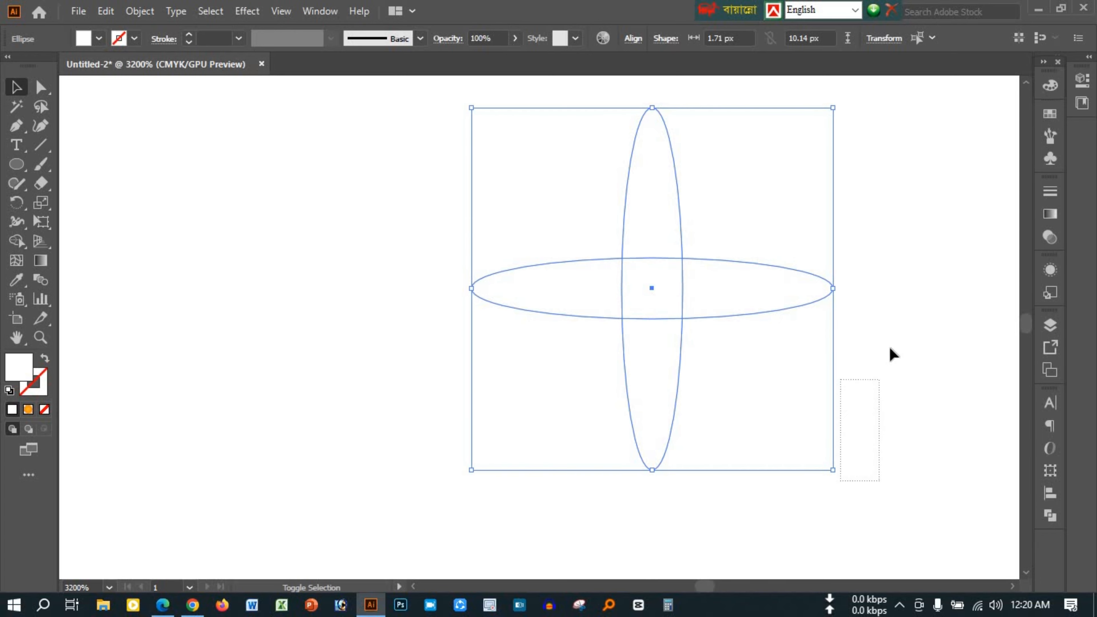
{"action": "left_click_drag", "start_coordinate": [872, 457], "coordinate": [885, 349]}
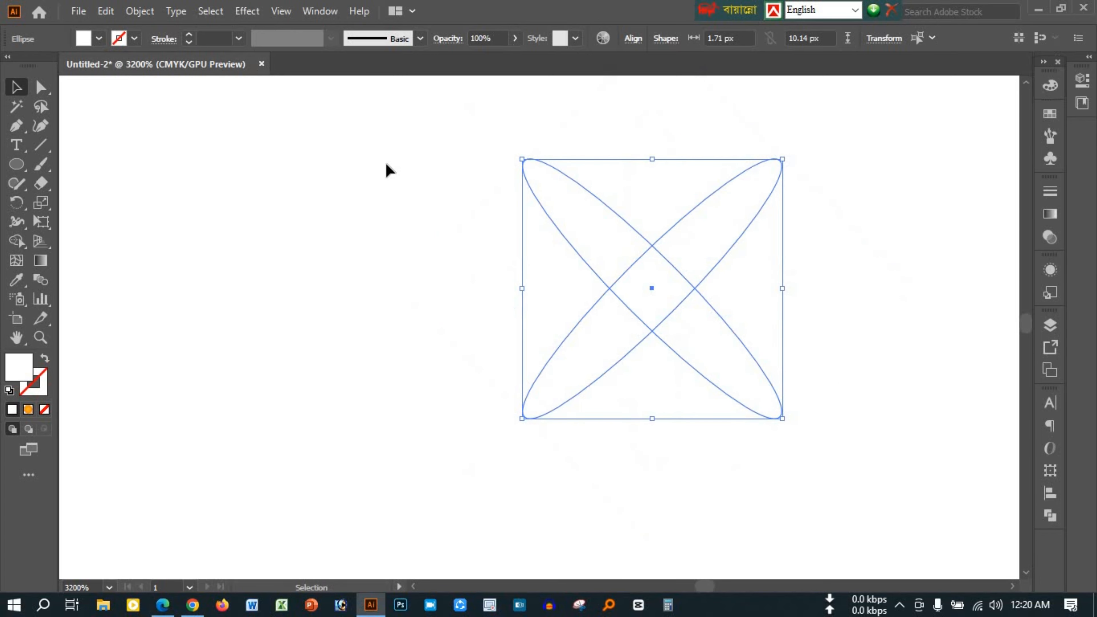
Group all the star's ellipses and place the group at reduced size on the black pupil
{"action": "left_click_drag", "start_coordinate": [387, 169], "coordinate": [830, 455]}
{"action": "key", "text": "ctrl+g"}
{"action": "scroll", "coordinate": [678, 397], "scroll_direction": "down", "scroll_amount": 5}
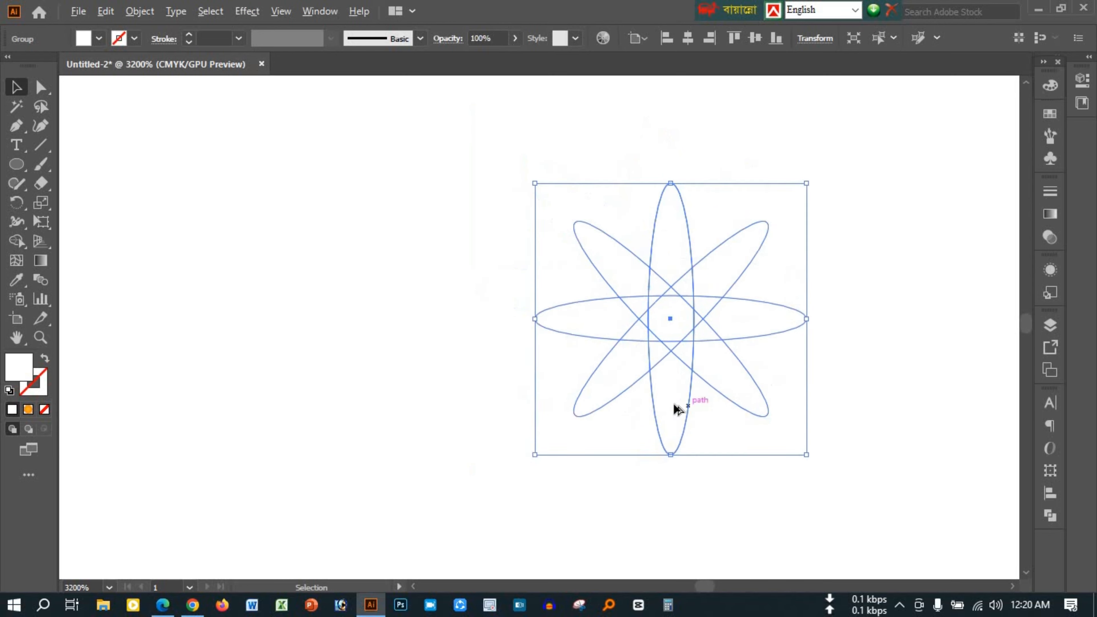
{"action": "left_click_drag", "start_coordinate": [680, 387], "coordinate": [472, 471]}
Centre the star horizontally and vertically on the black pupil, using the pupil as key object
{"action": "scroll", "coordinate": [475, 452], "scroll_direction": "up", "scroll_amount": 1}
{"action": "left_click", "coordinate": [500, 456], "text": "shift"}
{"action": "left_click", "coordinate": [499, 455]}
{"action": "left_click", "coordinate": [688, 38]}
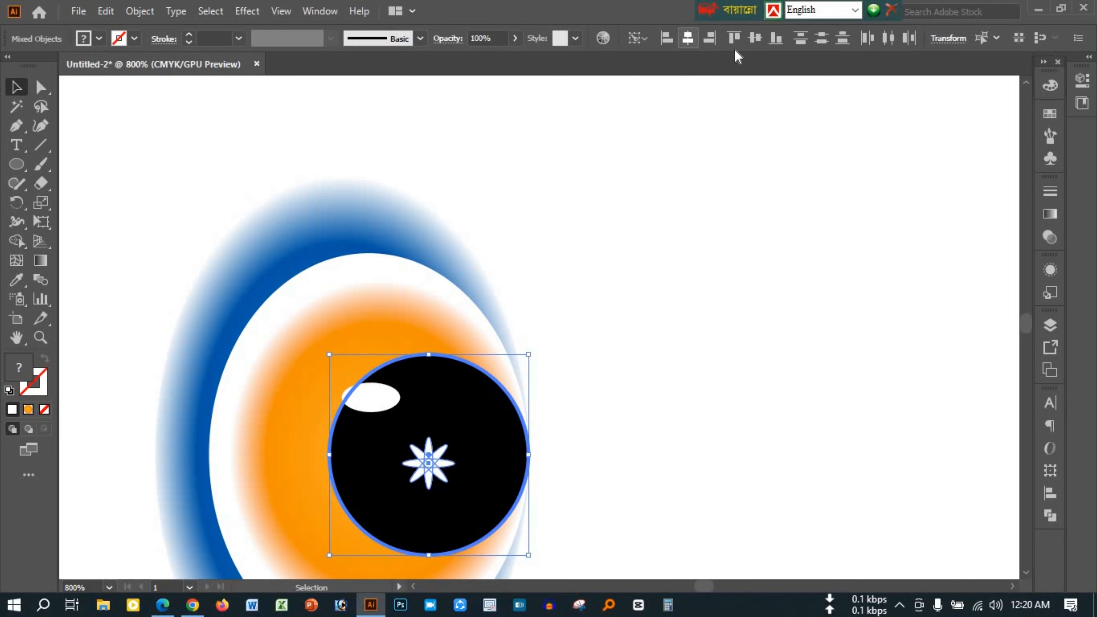
{"action": "left_click", "coordinate": [755, 38]}
{"action": "left_click", "coordinate": [713, 275]}
Apply a Gaussian Blur with a small radius to the star, previewing the result while adjusting it
{"action": "left_click", "coordinate": [433, 453]}
{"action": "left_click", "coordinate": [246, 11]}
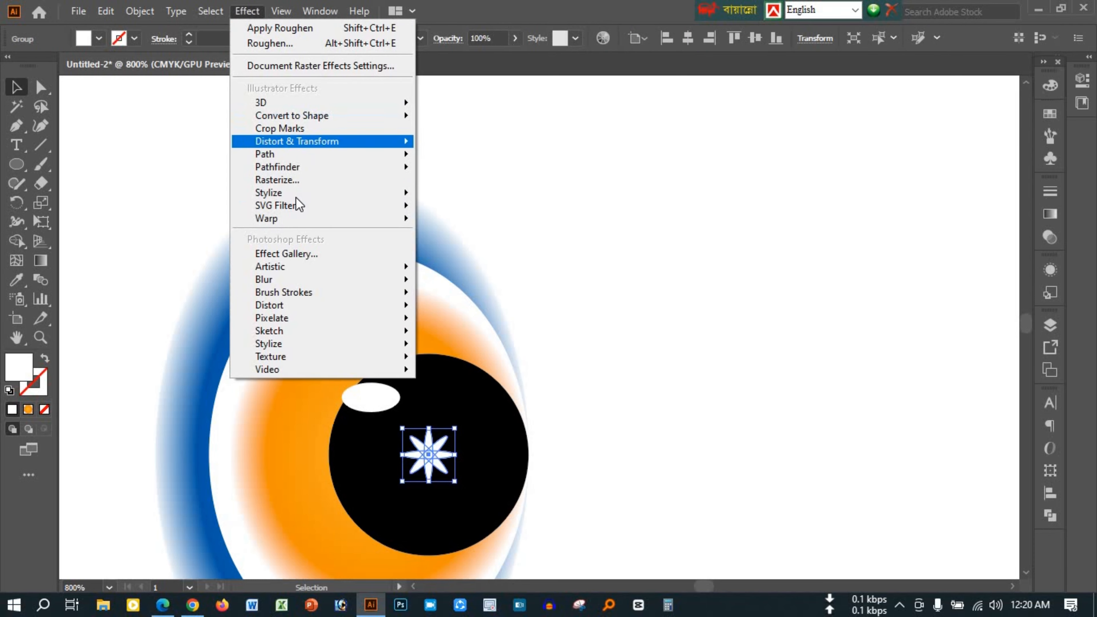
{"action": "left_click", "coordinate": [464, 282]}
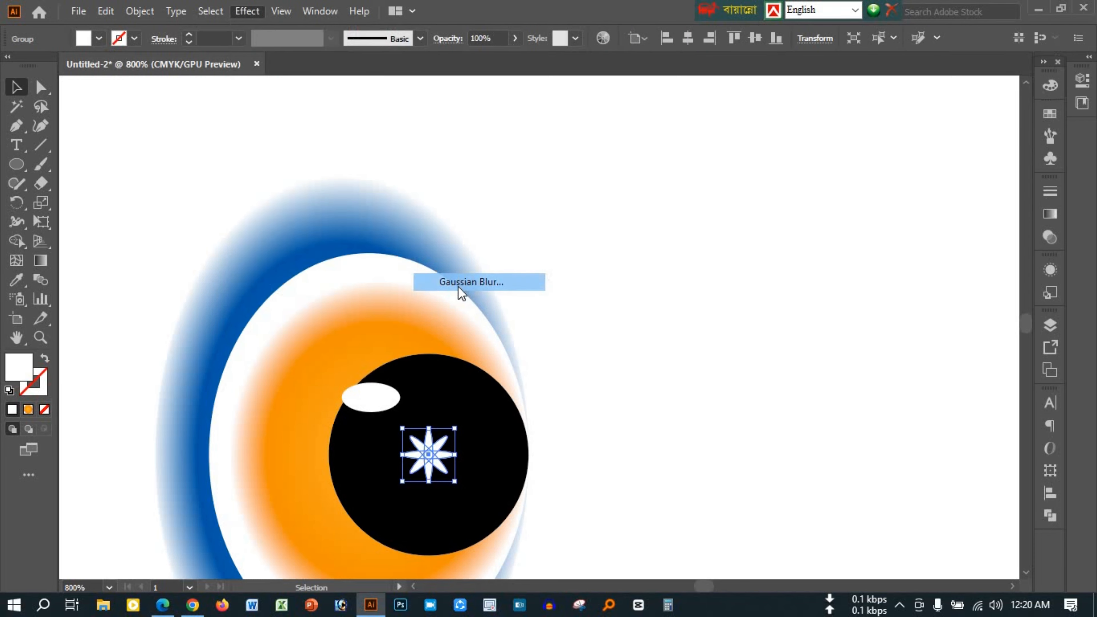
{"action": "left_click", "coordinate": [730, 343]}
{"action": "left_click_drag", "start_coordinate": [772, 308], "coordinate": [758, 308]}
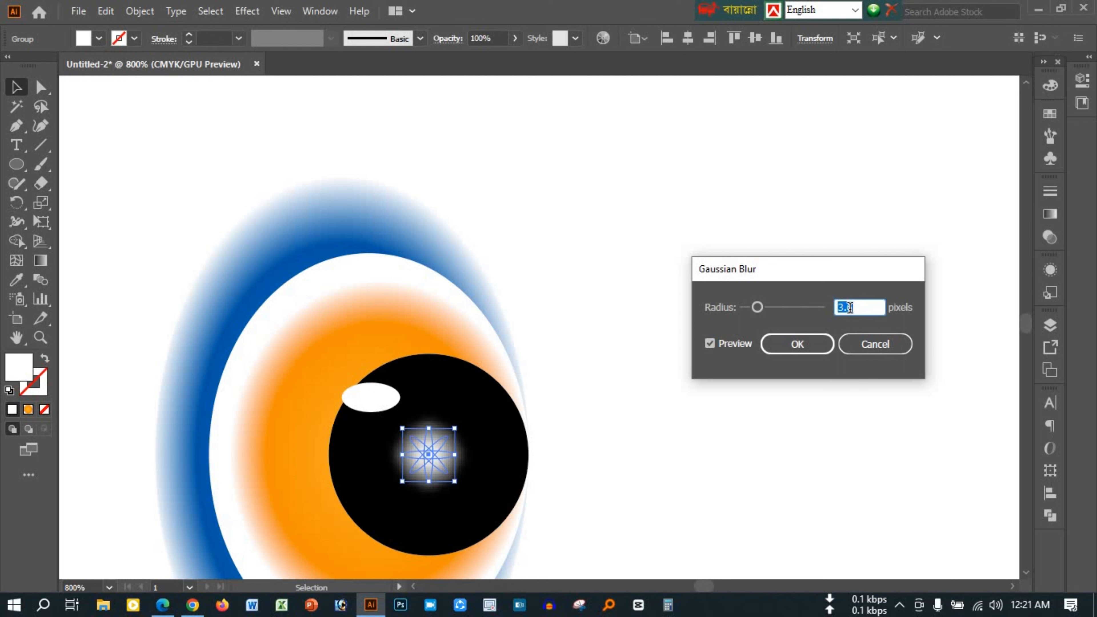
{"action": "scroll", "coordinate": [849, 307], "scroll_direction": "down", "scroll_amount": 4}
{"action": "scroll", "coordinate": [849, 307], "scroll_direction": "up", "scroll_amount": 4}
{"action": "scroll", "coordinate": [850, 308], "scroll_direction": "down", "scroll_amount": 1}
{"action": "scroll", "coordinate": [849, 307], "scroll_direction": "down", "scroll_amount": 1}
{"action": "left_click", "coordinate": [808, 345]}
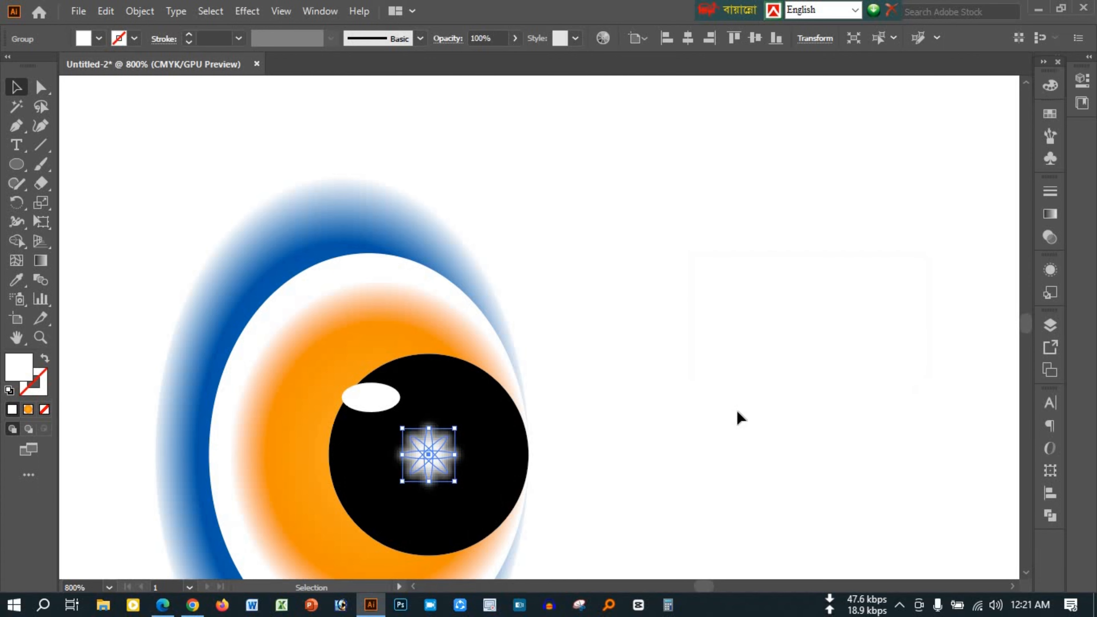
{"action": "left_click", "coordinate": [736, 416]}
Align the blurred star to the centre of the black pupil, using the pupil as key object
{"action": "scroll", "coordinate": [497, 385], "scroll_direction": "down", "scroll_amount": 2}
{"action": "left_click", "coordinate": [458, 397]}
{"action": "left_click", "coordinate": [492, 398], "text": "shift"}
{"action": "left_click", "coordinate": [492, 399]}
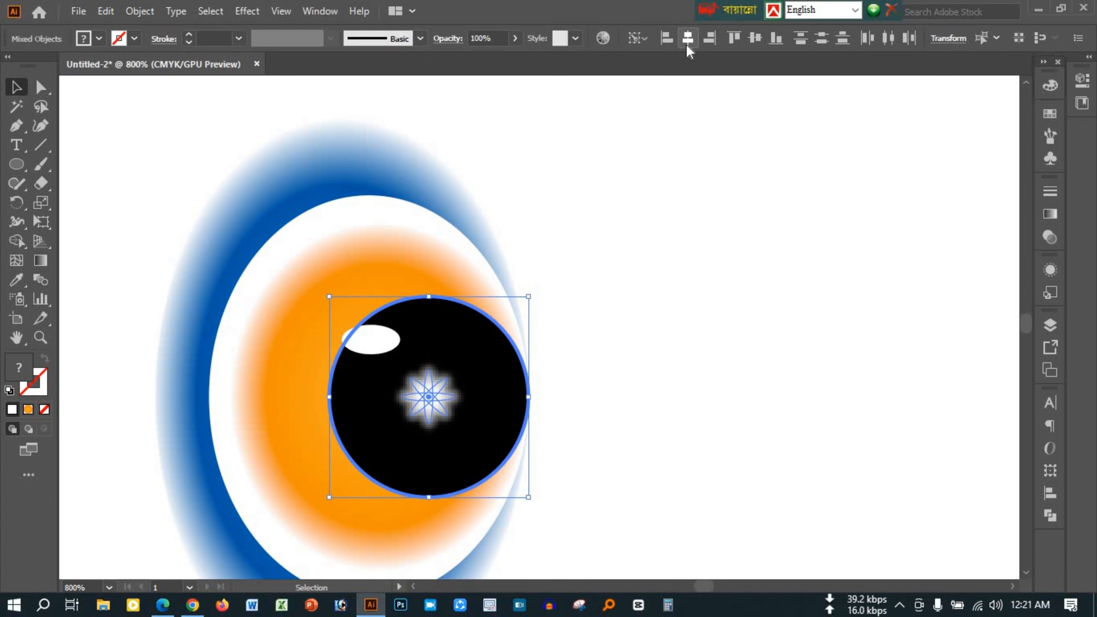
{"action": "left_click", "coordinate": [710, 254]}
Select all parts of the eye and group them
{"action": "scroll", "coordinate": [327, 190], "scroll_direction": "down", "scroll_amount": 3}
{"action": "left_click_drag", "start_coordinate": [234, 168], "coordinate": [462, 349]}
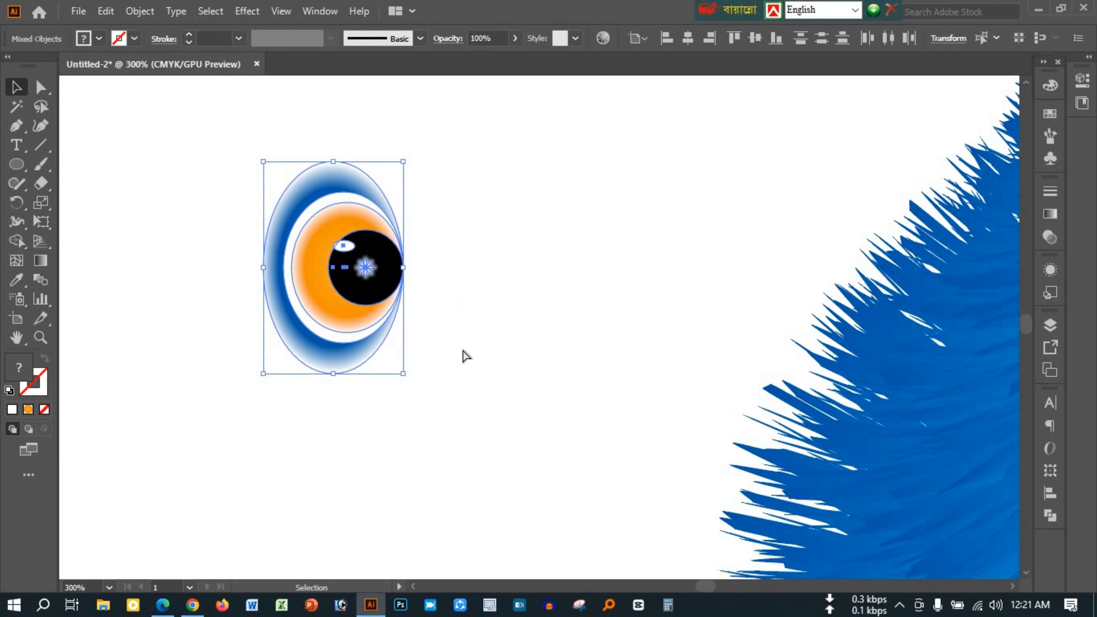
{"action": "key", "text": "ctrl+g"}
{"action": "left_click", "coordinate": [463, 349]}
Create a copy of the eye group reflected across the vertical axis
{"action": "left_click", "coordinate": [360, 286]}
{"action": "right_click", "coordinate": [361, 291]}
{"action": "mouse_move", "coordinate": [413, 467]}
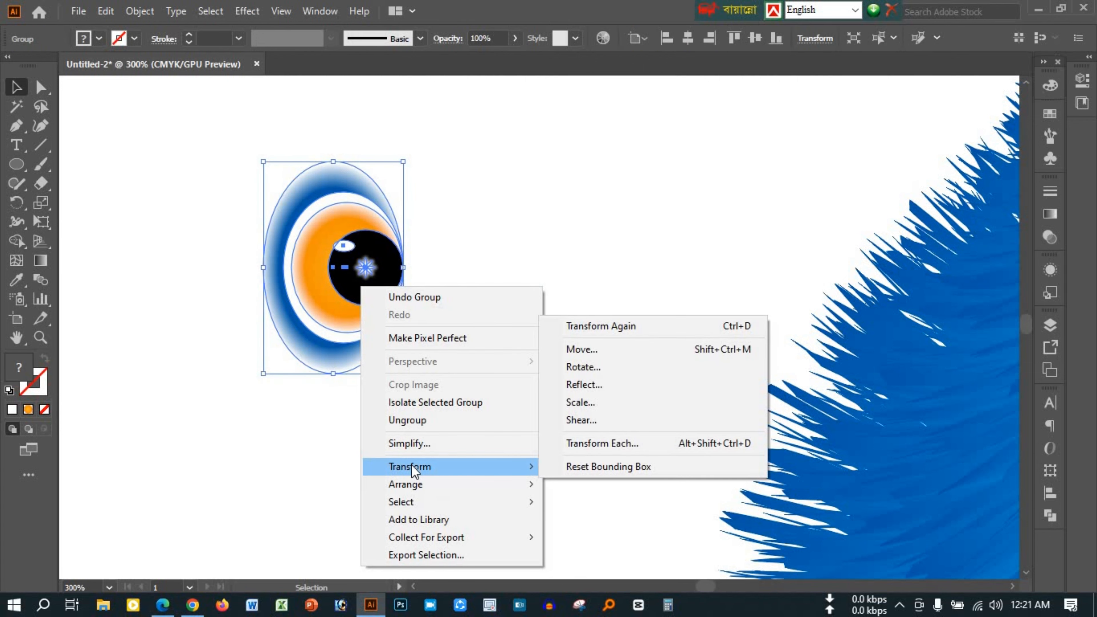
{"action": "left_click", "coordinate": [618, 389]}
{"action": "left_click", "coordinate": [456, 406]}
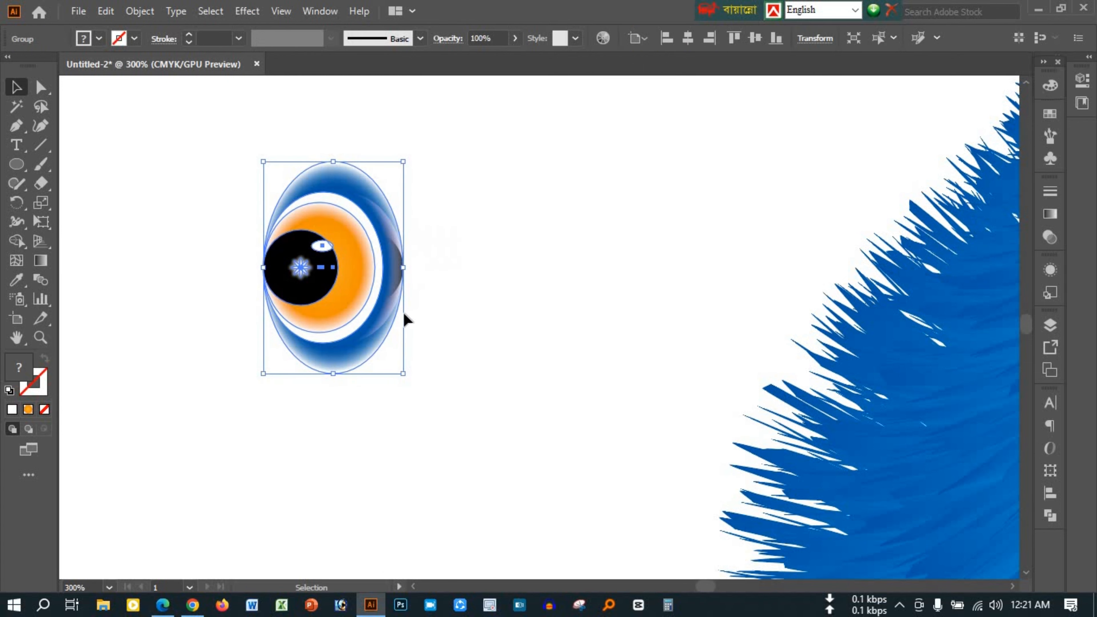
Move the mirrored eye to the right, leaving a narrow gap beside the original, and select both eyes
{"action": "key", "text": "shift+Right"}
{"action": "key", "text": "shift+Right"}
{"action": "key", "text": "shift+Right"}
{"action": "key", "text": "shift+Right"}
{"action": "key", "text": "shift+Right"}
{"action": "key", "text": "shift+Right"}
{"action": "key", "text": "shift+Right"}
{"action": "key", "text": "shift+Right"}
{"action": "key", "text": "shift+Right"}
{"action": "key", "text": "shift+Right"}
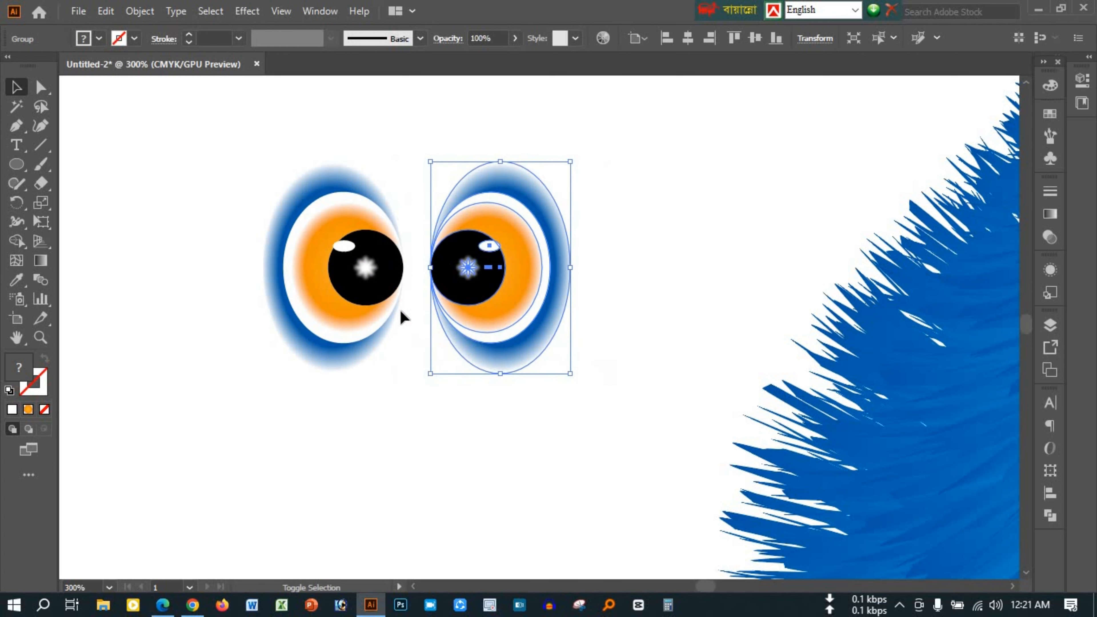
{"action": "left_click_drag", "start_coordinate": [213, 179], "coordinate": [610, 387]}
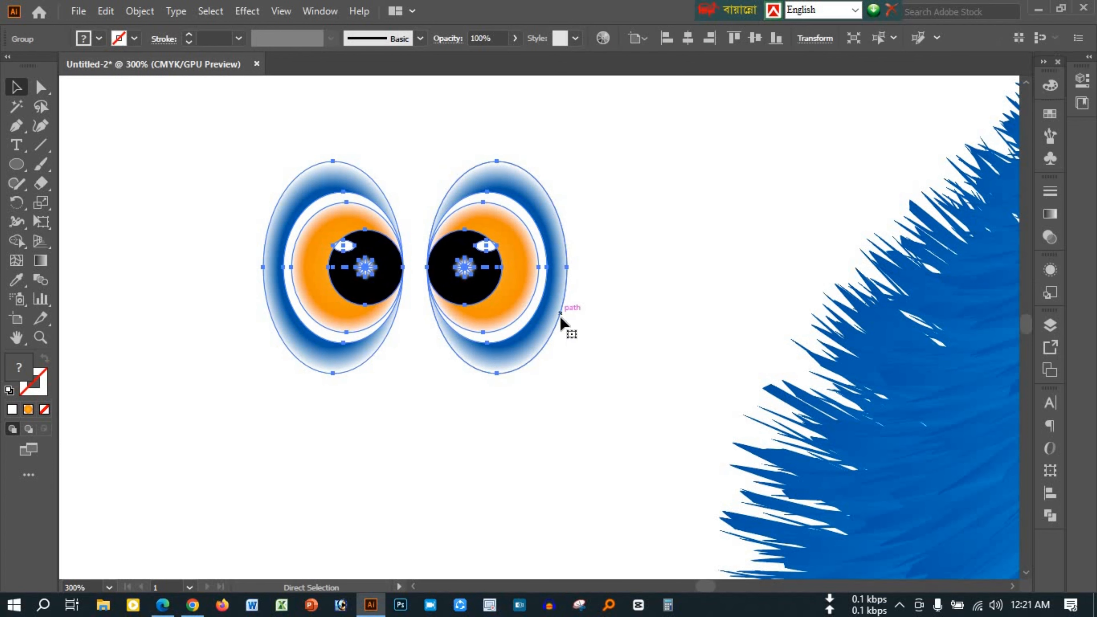
Align the pair of eyes and the blue fur body along their horizontal centres
{"action": "scroll", "coordinate": [563, 324], "scroll_direction": "down", "scroll_amount": 2}
{"action": "scroll", "coordinate": [564, 323], "scroll_direction": "down", "scroll_amount": 3}
{"action": "left_click", "coordinate": [632, 346], "text": "shift"}
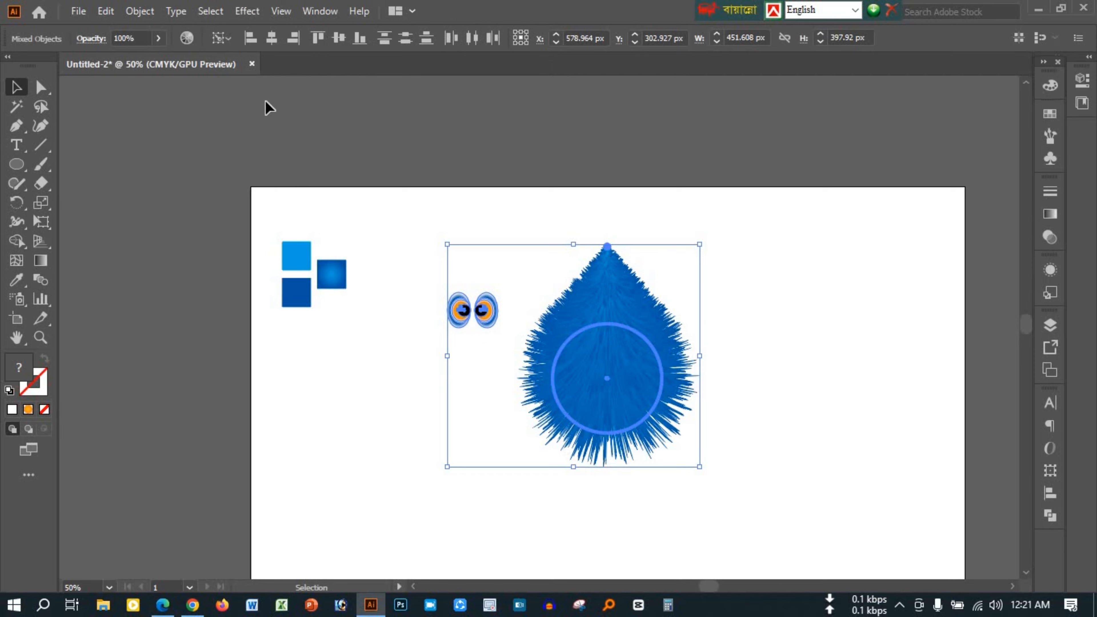
{"action": "left_click", "coordinate": [271, 38]}
{"action": "left_click", "coordinate": [869, 283]}
Enlarge the pair of eyes proportionally about their centre on the upper part of the fur body
{"action": "left_click", "coordinate": [606, 322]}
{"action": "left_click_drag", "start_coordinate": [631, 327], "coordinate": [643, 337]}
{"action": "scroll", "coordinate": [635, 319], "scroll_direction": "up", "scroll_amount": 3}
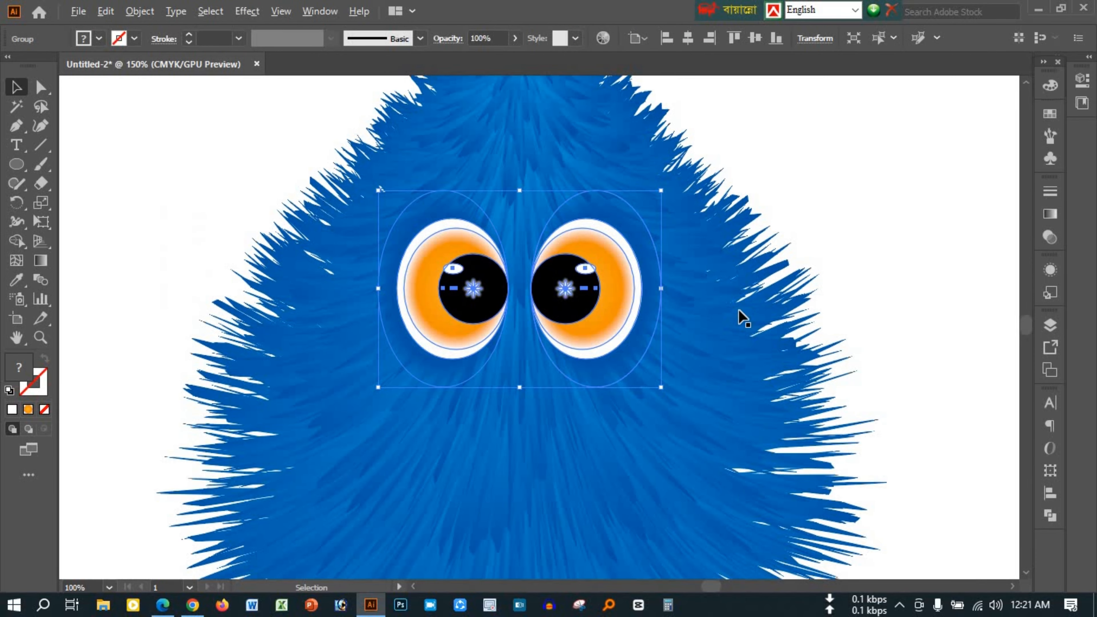
{"action": "scroll", "coordinate": [739, 313], "scroll_direction": "down", "scroll_amount": 2}
{"action": "left_click_drag", "start_coordinate": [699, 347], "coordinate": [717, 368]}
{"action": "left_click", "coordinate": [857, 276]}
Draw a narrow vertical ellipse between the two eyes as the beak, reaching slightly below them
{"action": "scroll", "coordinate": [691, 309], "scroll_direction": "up", "scroll_amount": 1}
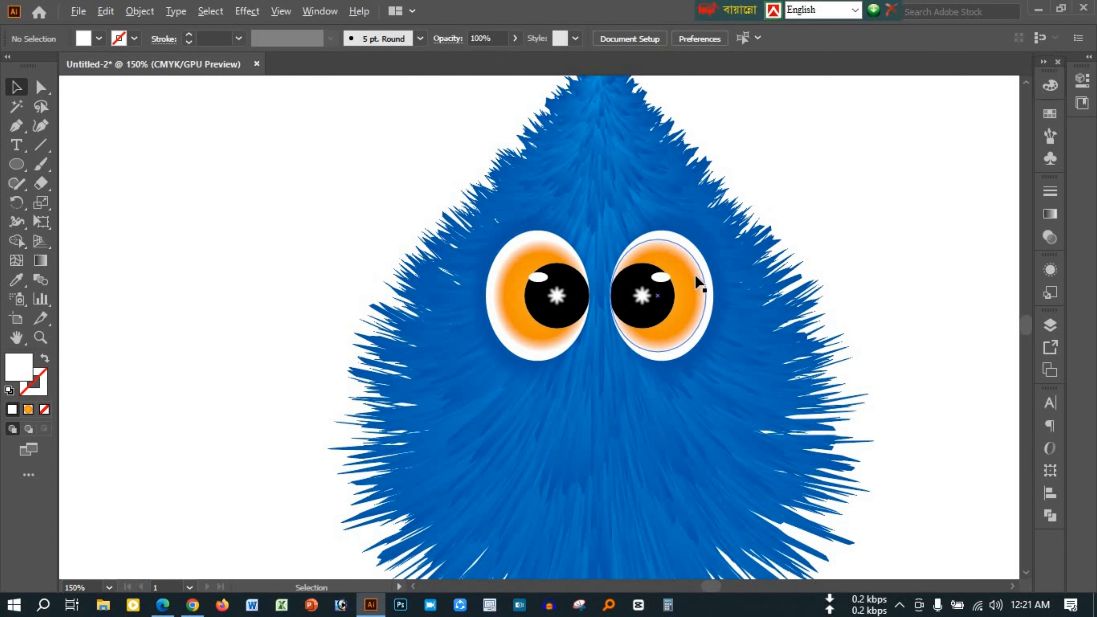
{"action": "scroll", "coordinate": [700, 283], "scroll_direction": "up", "scroll_amount": 1}
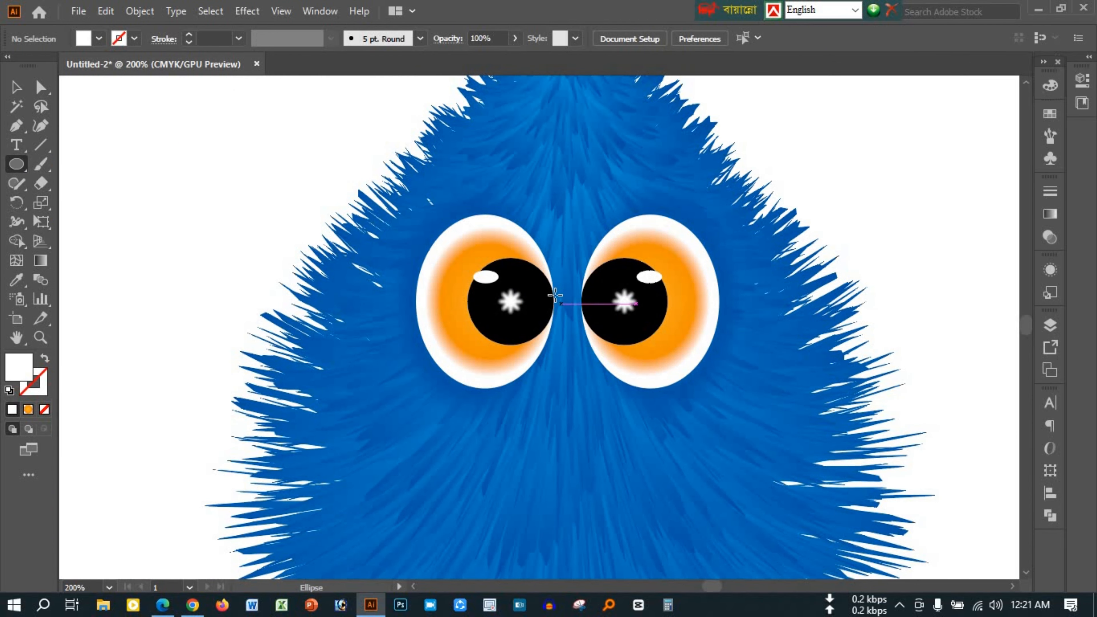
{"action": "left_click_drag", "start_coordinate": [555, 295], "coordinate": [583, 428]}
{"action": "left_click", "coordinate": [14, 89]}
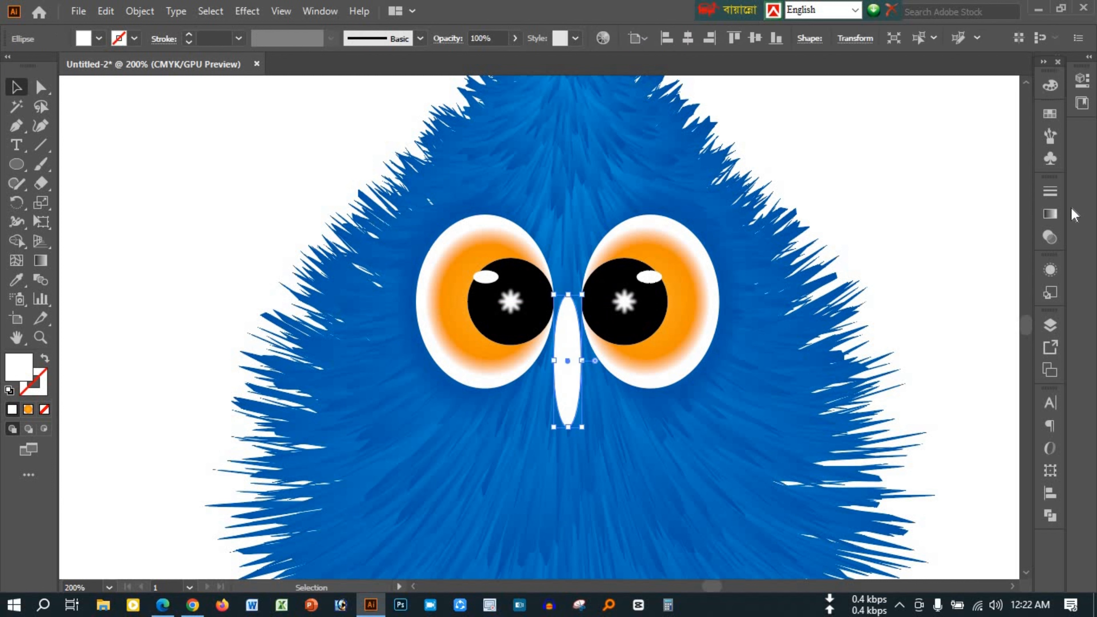
Fill the beak ellipse with the orange radial gradient and set its outer red-orange stop to 100% opacity
{"action": "left_click", "coordinate": [1050, 214]}
{"action": "left_click", "coordinate": [945, 331]}
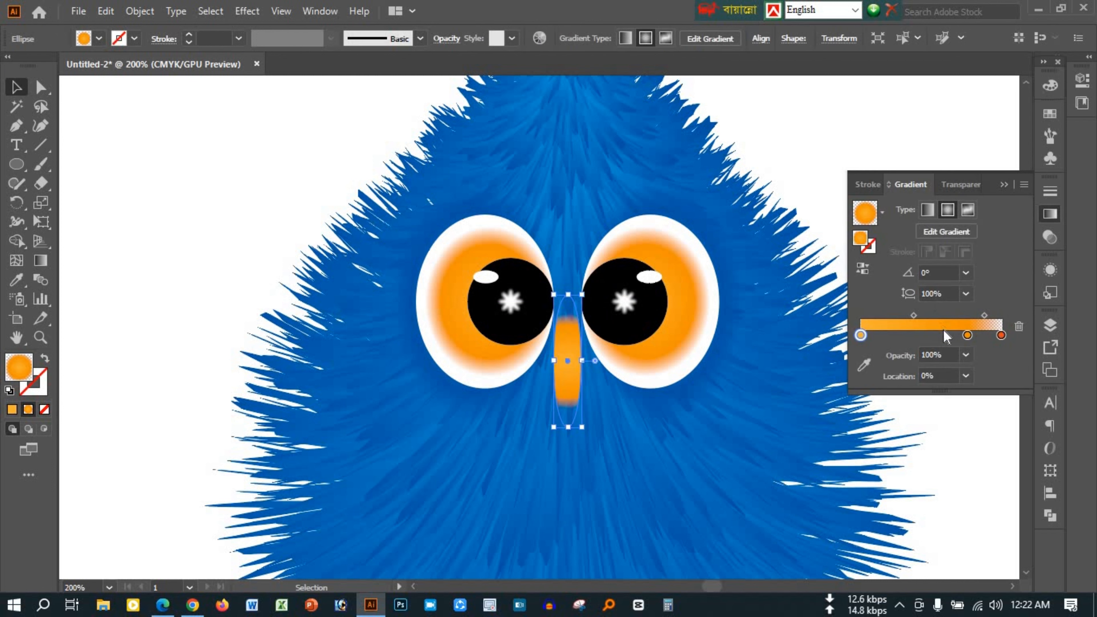
{"action": "double_click", "coordinate": [1001, 335]}
{"action": "type", "text": "100"}
{"action": "key", "text": "Return"}
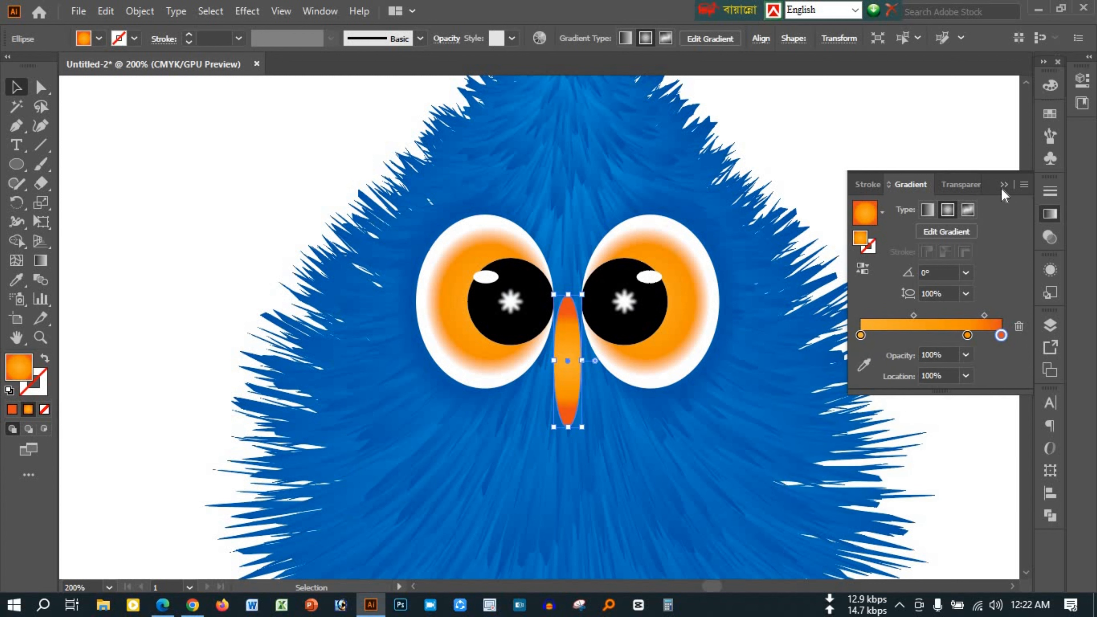
{"action": "left_click", "coordinate": [1004, 186]}
Widen the beak ellipse symmetrically about its centre and try it at different stacking levels relative to the eyes
{"action": "left_click_drag", "start_coordinate": [586, 364], "coordinate": [594, 366]}
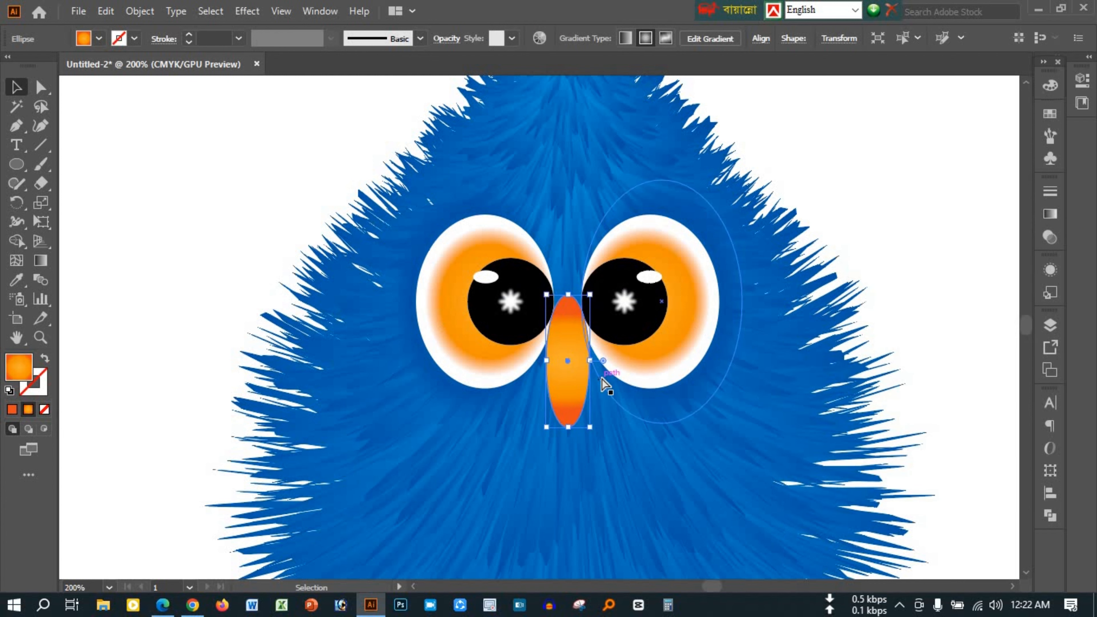
{"action": "key", "text": "ctrl+["}
{"action": "key", "text": "ctrl+["}
{"action": "key", "text": "ctrl+]"}
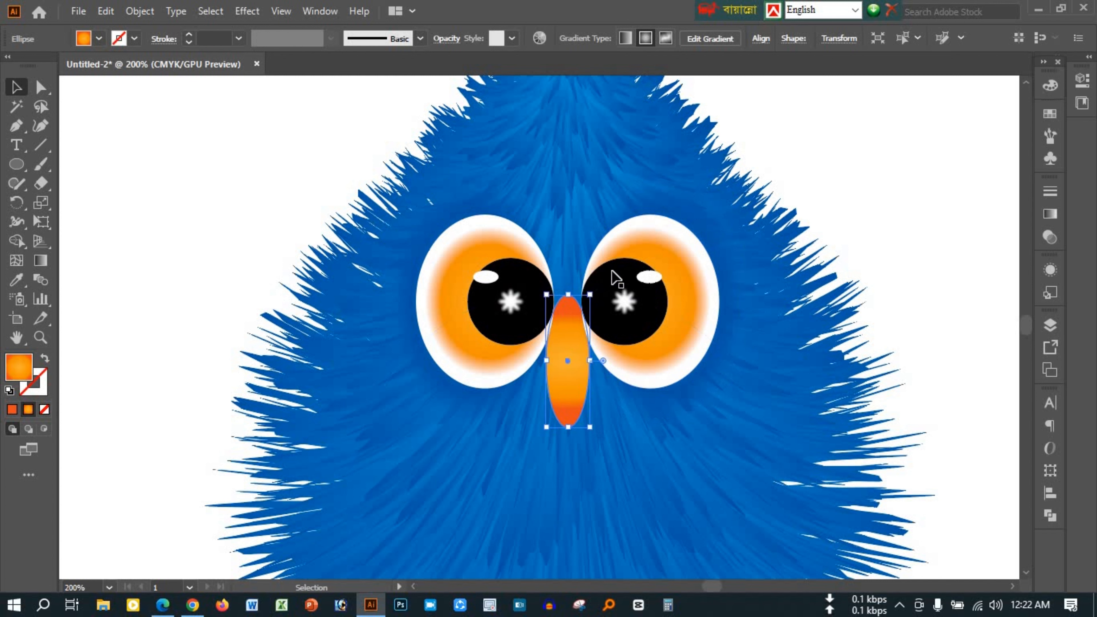
Align the beak horizontally with the centre of the pair of eyes and group them together
{"action": "left_click", "coordinate": [630, 283], "text": "shift"}
{"action": "left_click", "coordinate": [630, 284]}
{"action": "left_click", "coordinate": [687, 40]}
{"action": "key", "text": "ctrl+g"}
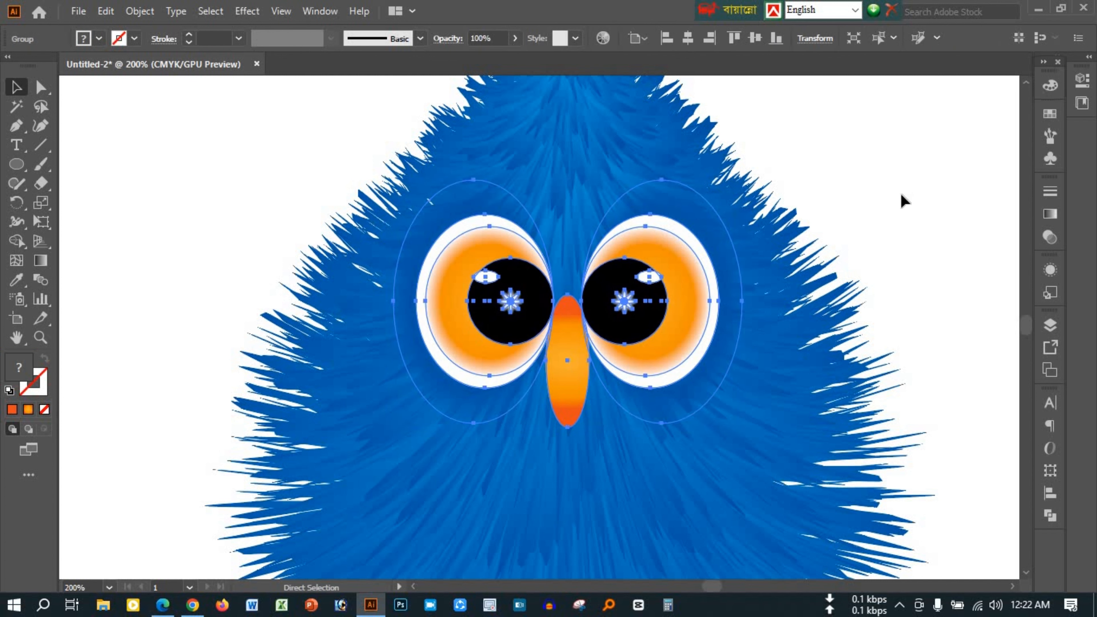
Centre the group of eyes and beak horizontally on the fur body
{"action": "left_click", "coordinate": [901, 197]}
{"action": "left_click", "coordinate": [578, 386]}
{"action": "left_click", "coordinate": [628, 482], "text": "shift"}
{"action": "left_click", "coordinate": [630, 487]}
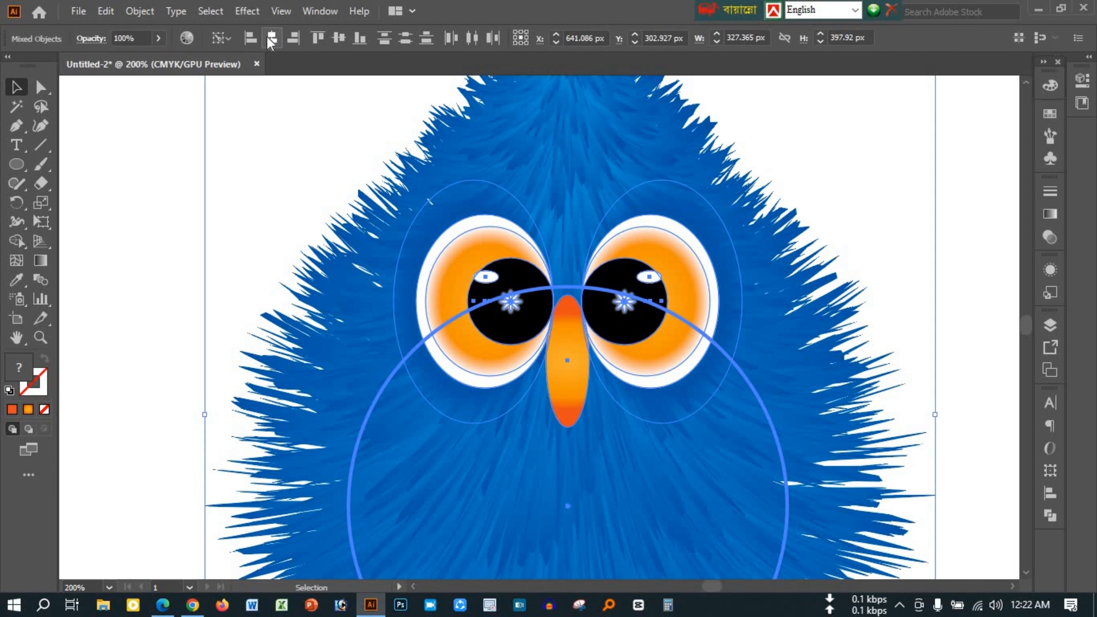
{"action": "left_click", "coordinate": [770, 158]}
Ungroup the beak from the eyes and reshape it about its centre, making it shorter and wider
{"action": "right_click", "coordinate": [569, 361]}
{"action": "left_click", "coordinate": [615, 214]}
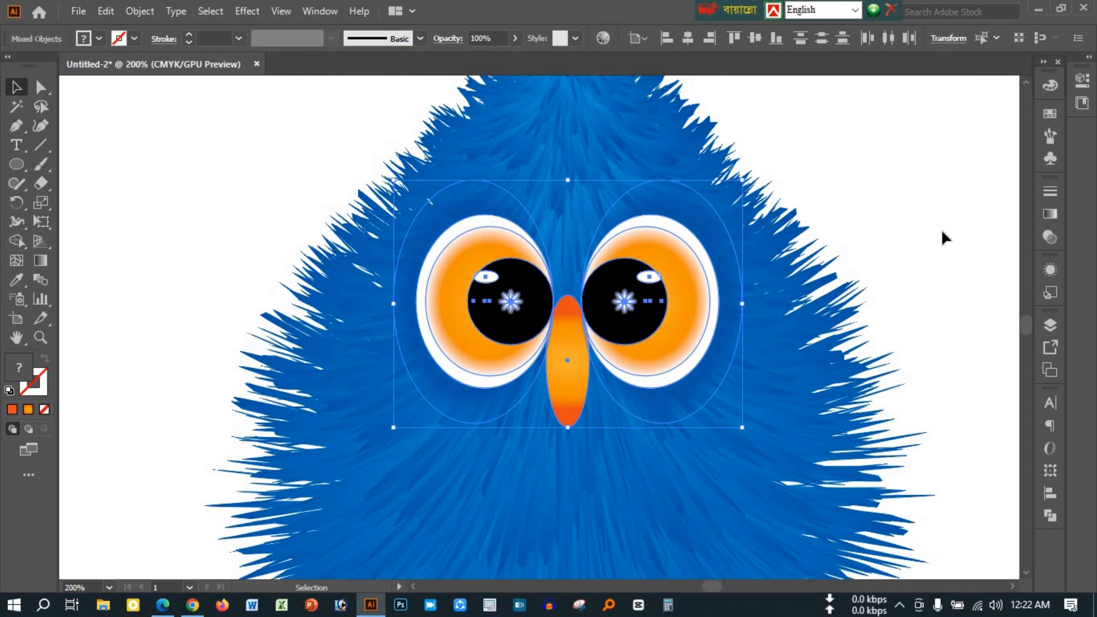
{"action": "left_click", "coordinate": [942, 234]}
{"action": "left_click", "coordinate": [571, 406]}
{"action": "left_click_drag", "start_coordinate": [568, 427], "coordinate": [568, 410]}
{"action": "left_click", "coordinate": [868, 216]}
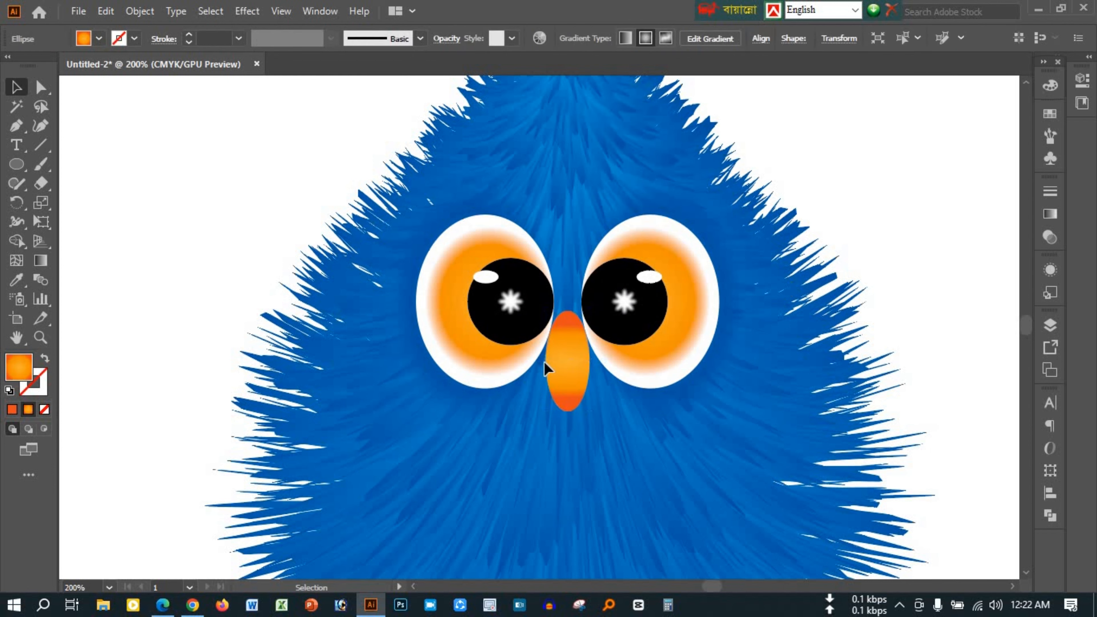
{"action": "left_click", "coordinate": [568, 363]}
{"action": "left_click_drag", "start_coordinate": [590, 361], "coordinate": [599, 362]}
Group the beak, the eyes and the fur body into one character
{"action": "left_click", "coordinate": [510, 322], "text": "shift"}
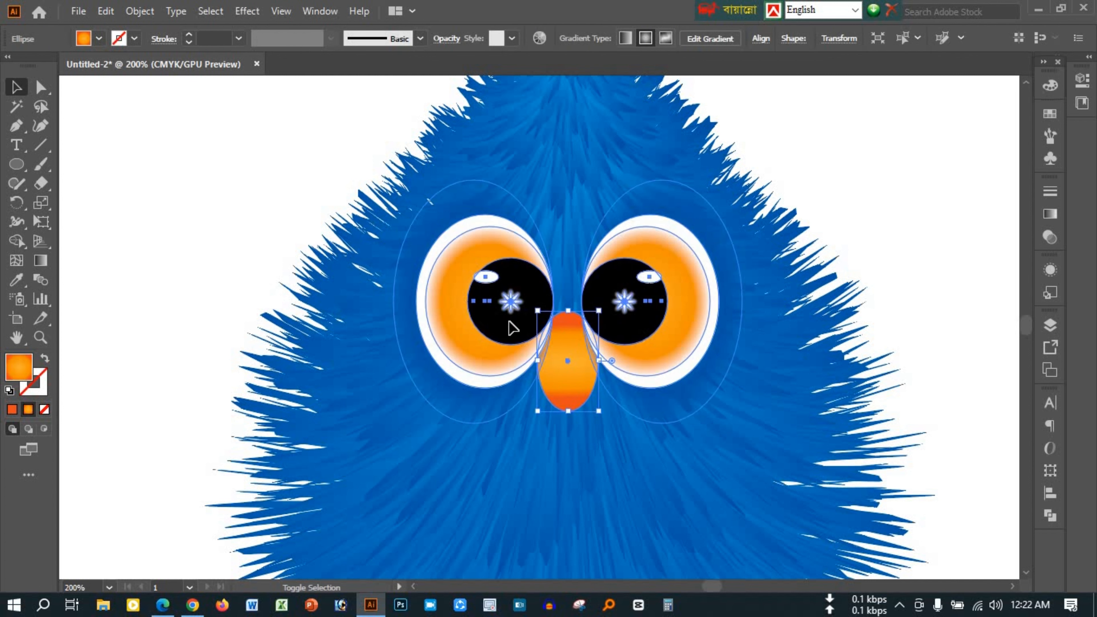
{"action": "key", "text": "ctrl+g"}
{"action": "key", "text": "ctrl+0"}
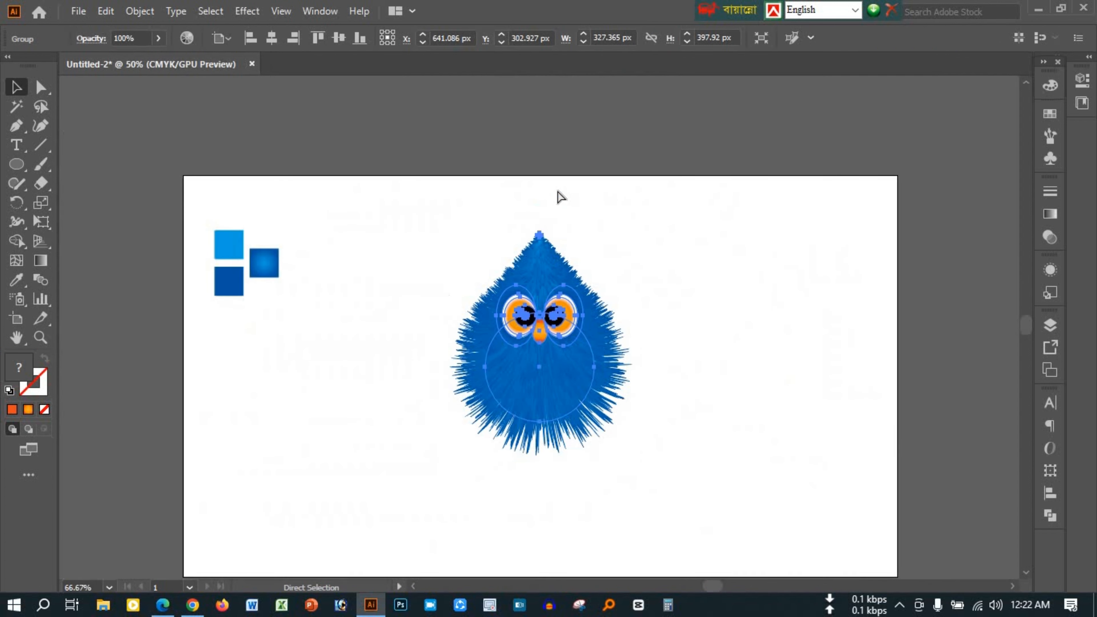
{"action": "left_click", "coordinate": [676, 392]}
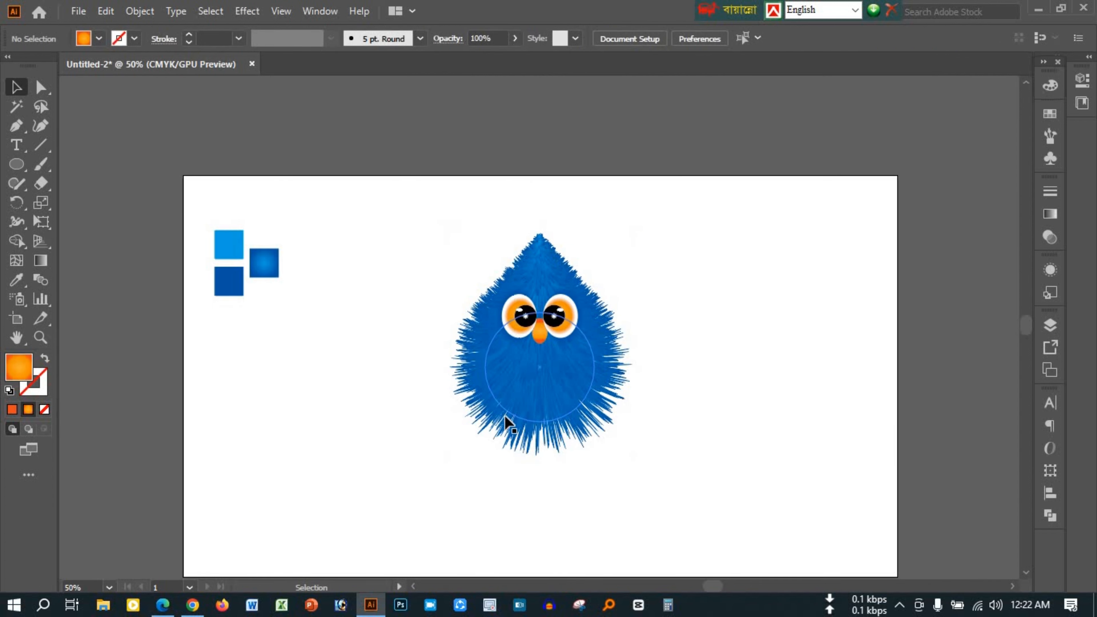
Nudge the grouped character slightly upwards on the artboard
{"action": "left_click", "coordinate": [579, 358]}
{"action": "scroll", "coordinate": [713, 385], "scroll_direction": "down", "scroll_amount": 2}
{"action": "left_click", "coordinate": [712, 385]}
{"action": "left_click", "coordinate": [566, 288]}
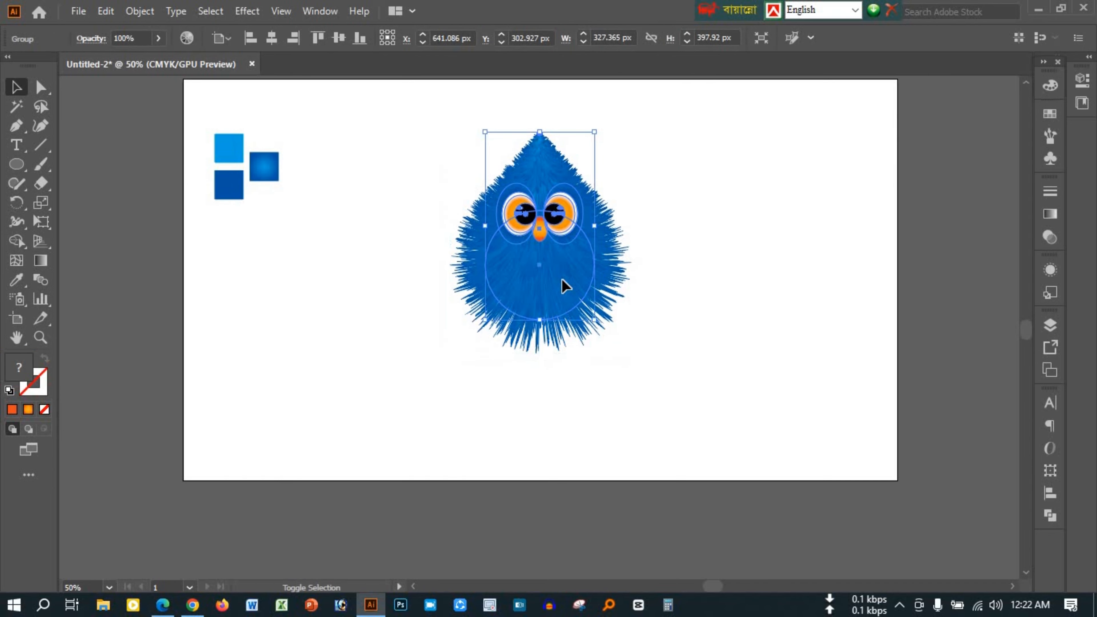
{"action": "key", "text": "shift+Up"}
{"action": "left_click", "coordinate": [676, 420]}
Draw a flat horizontal ellipse below the character as its shadow and fill it with solid black
{"action": "scroll", "coordinate": [550, 362], "scroll_direction": "up", "scroll_amount": 2}
{"action": "scroll", "coordinate": [550, 369], "scroll_direction": "down", "scroll_amount": 2}
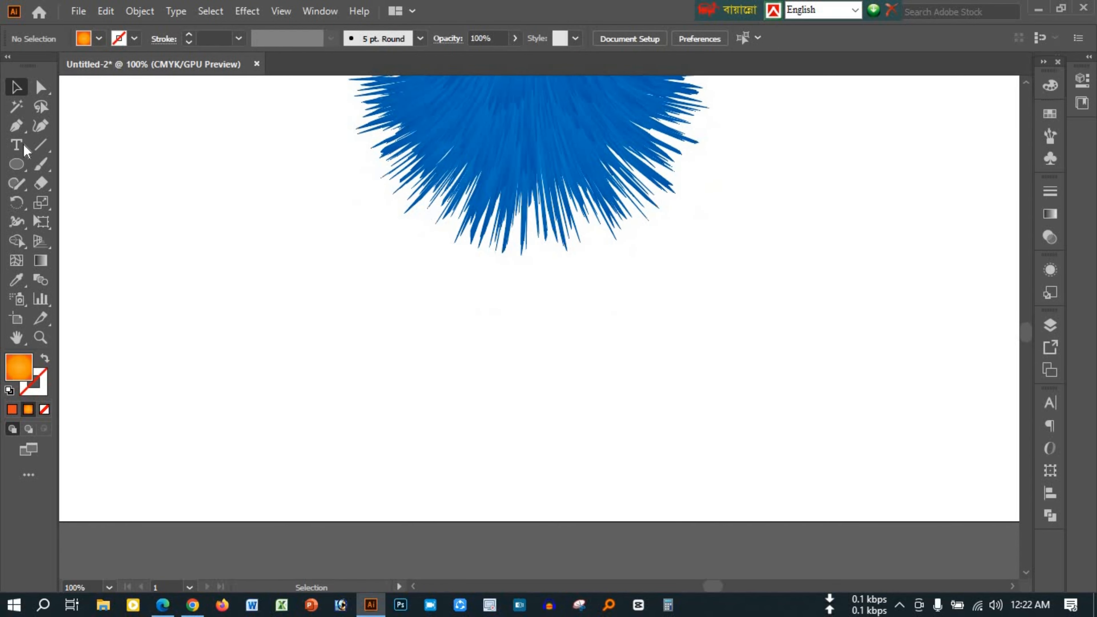
{"action": "left_click_drag", "start_coordinate": [427, 310], "coordinate": [649, 364]}
{"action": "key", "text": "v"}
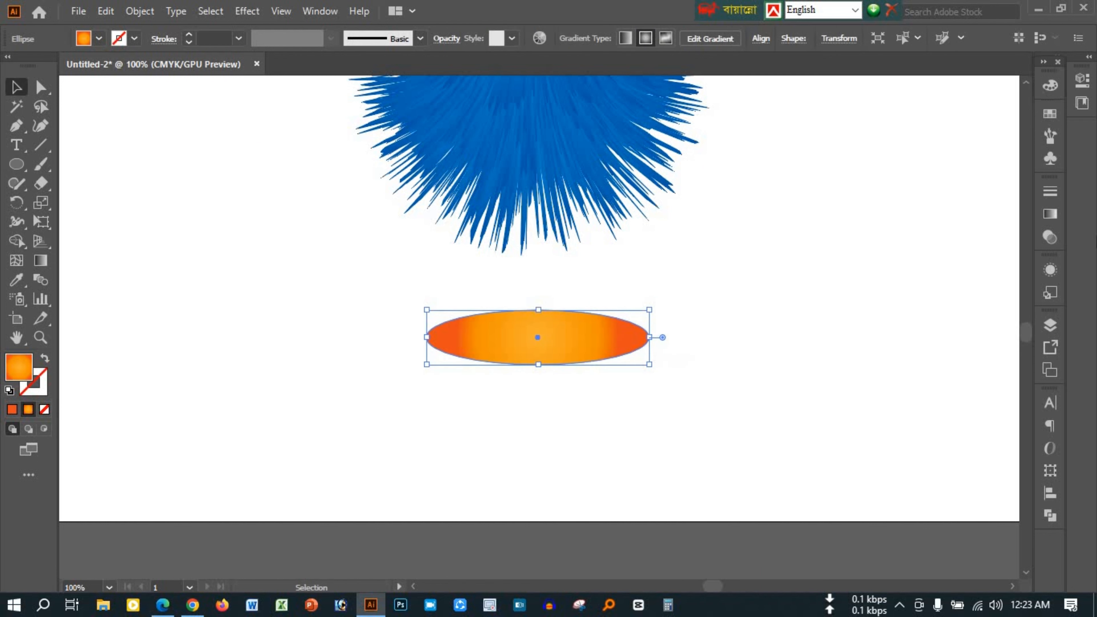
{"action": "left_click", "coordinate": [1050, 113]}
{"action": "left_click", "coordinate": [885, 162]}
{"action": "left_click", "coordinate": [1050, 113]}
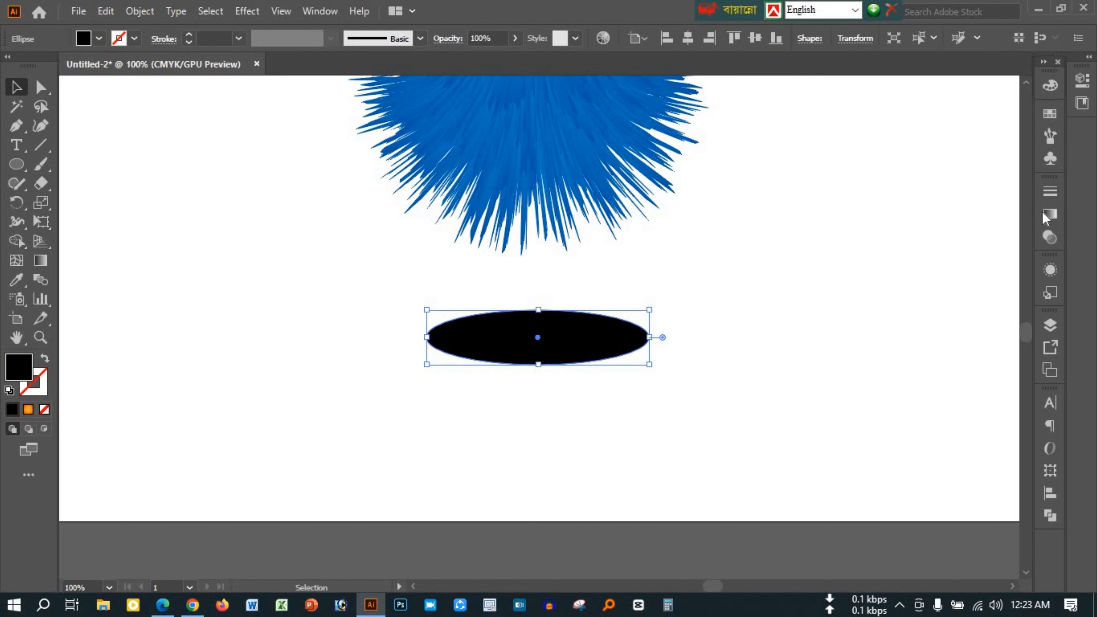
{"action": "left_click", "coordinate": [1050, 214]}
{"action": "left_click", "coordinate": [928, 210]}
{"action": "key", "text": "ctrl+z"}
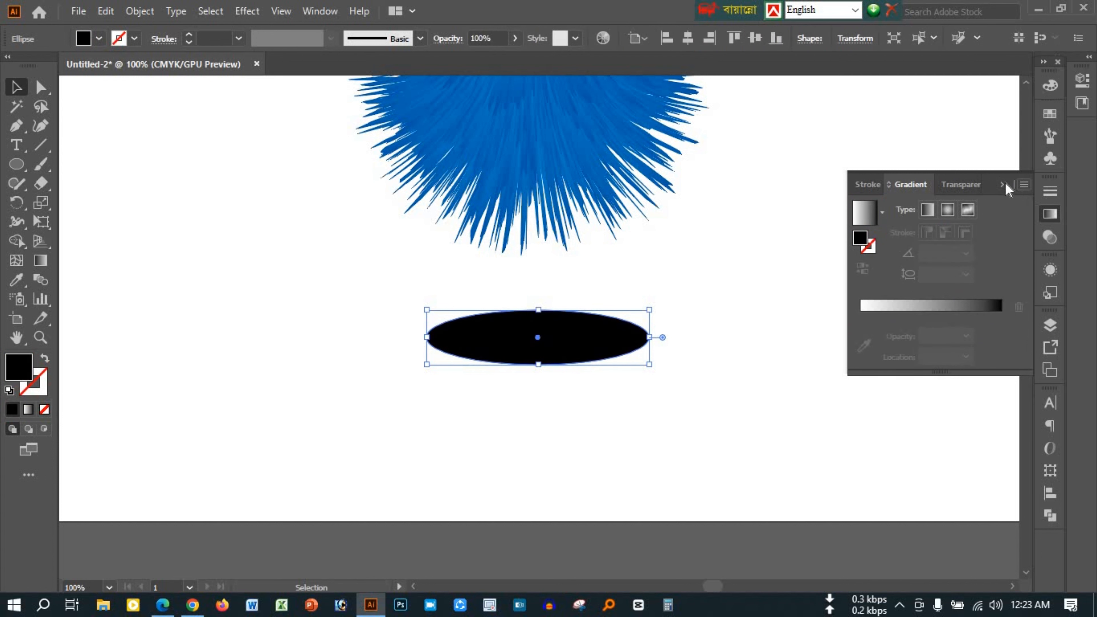
Set the black shadow ellipse's opacity to 35%
{"action": "left_click", "coordinate": [1051, 237]}
{"action": "left_click", "coordinate": [977, 209]}
{"action": "type", "text": "35"}
{"action": "key", "text": "Return"}
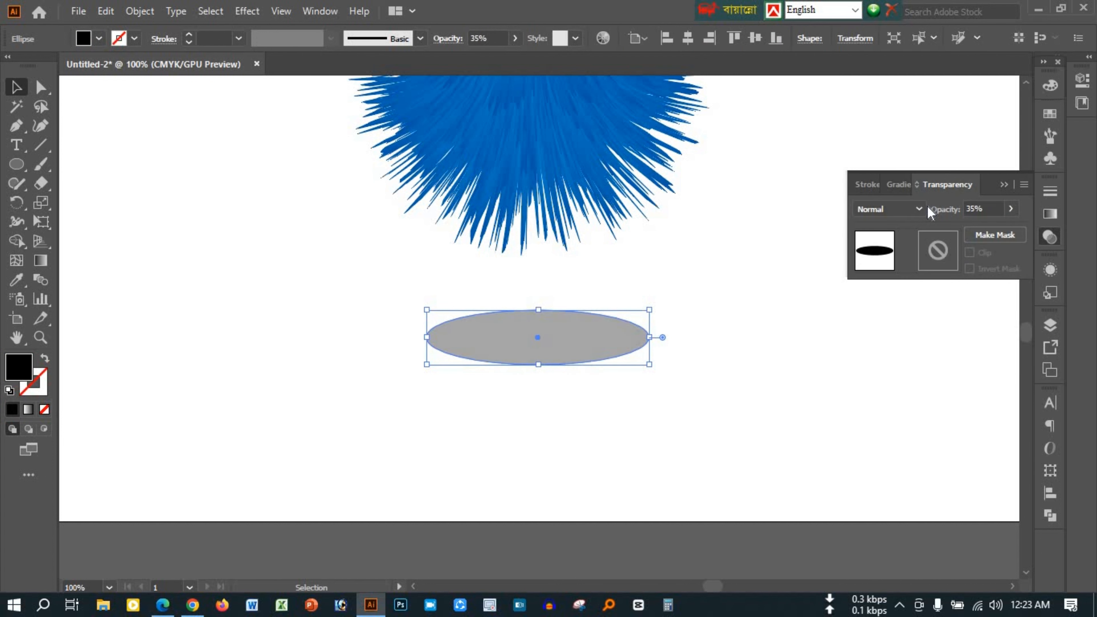
{"action": "left_click", "coordinate": [1007, 186]}
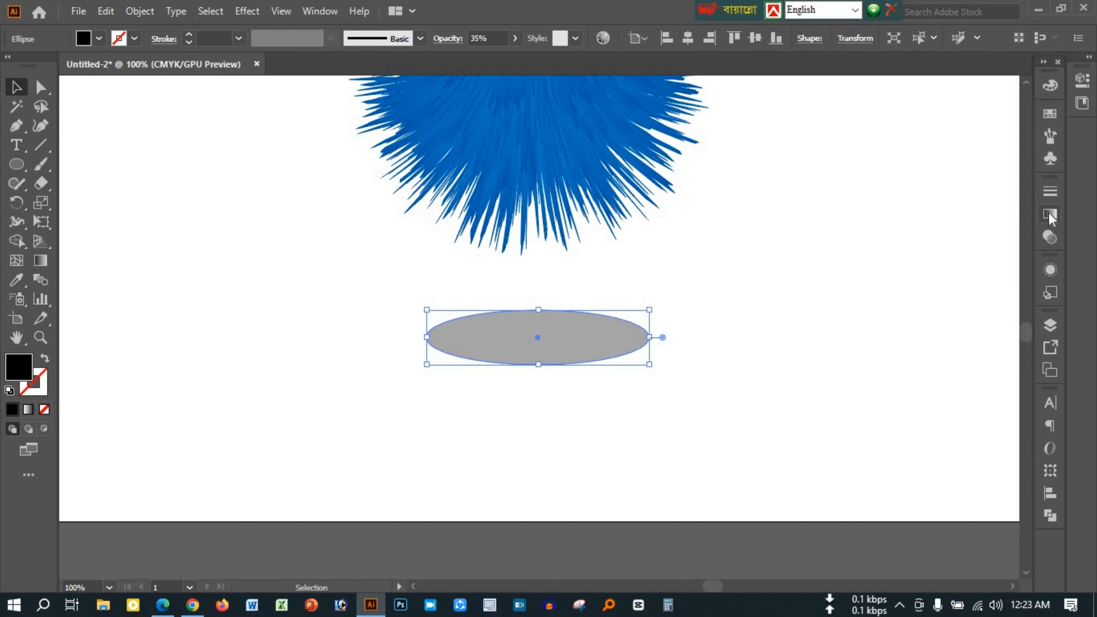
Give the shadow ellipse a radial gradient running from black in the centre to white at the edges
{"action": "left_click", "coordinate": [1051, 214]}
{"action": "left_click", "coordinate": [958, 320]}
{"action": "left_click", "coordinate": [947, 209]}
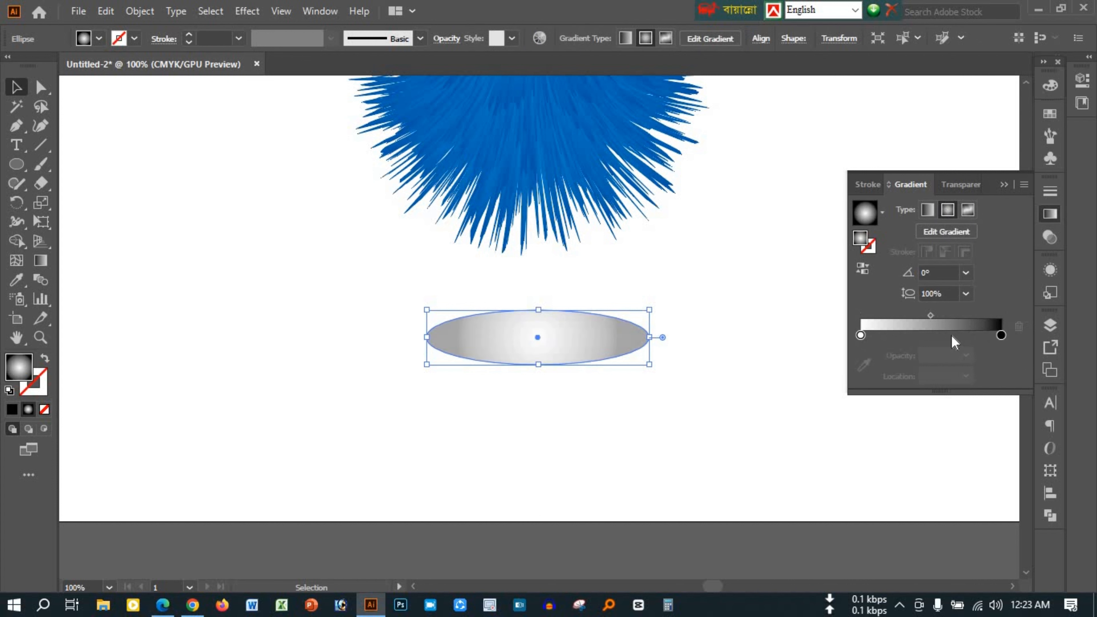
{"action": "left_click_drag", "start_coordinate": [1004, 335], "coordinate": [947, 334]}
{"action": "mouse_move", "coordinate": [861, 336]}
{"action": "left_mouse_down"}
{"action": "mouse_move", "coordinate": [1002, 336]}
{"action": "mouse_move", "coordinate": [861, 335]}
{"action": "left_mouse_up"}
{"action": "left_click_drag", "start_coordinate": [930, 316], "coordinate": [962, 316]}
{"action": "left_click", "coordinate": [1004, 184]}
Enlarge the shadow ellipse symmetrically about its centre to about 402 px wide, also increasing its height
{"action": "left_click_drag", "start_coordinate": [649, 337], "coordinate": [773, 337]}
{"action": "left_click_drag", "start_coordinate": [538, 364], "coordinate": [536, 395]}
{"action": "left_click", "coordinate": [896, 290]}
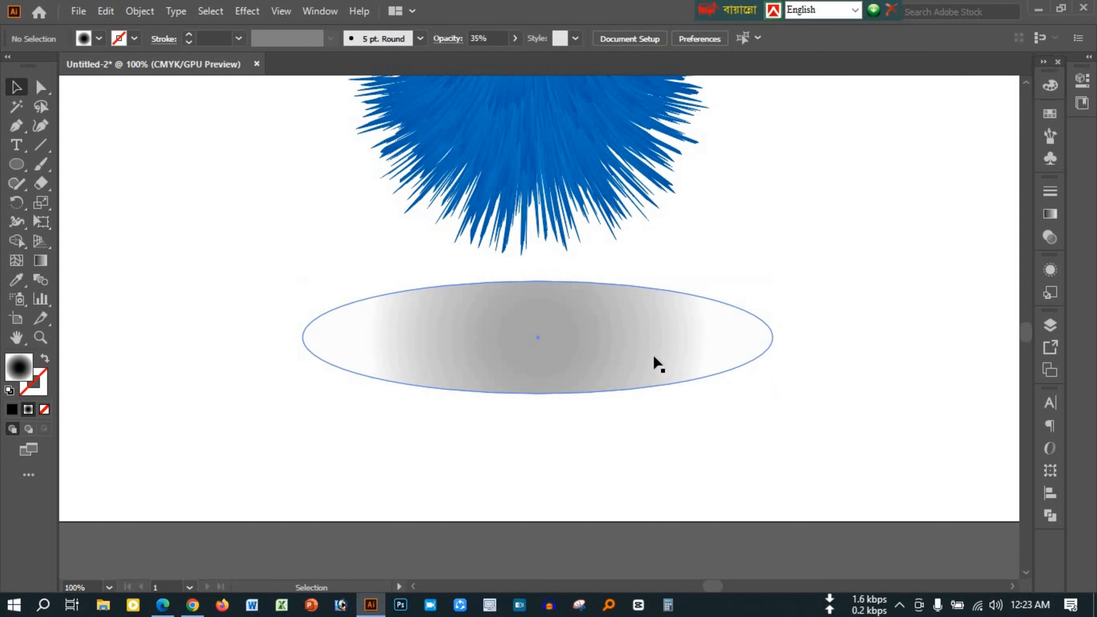
{"action": "left_click", "coordinate": [654, 357]}
{"action": "left_click_drag", "start_coordinate": [773, 393], "coordinate": [754, 381]}
{"action": "left_click", "coordinate": [818, 338]}
{"action": "left_click", "coordinate": [583, 355]}
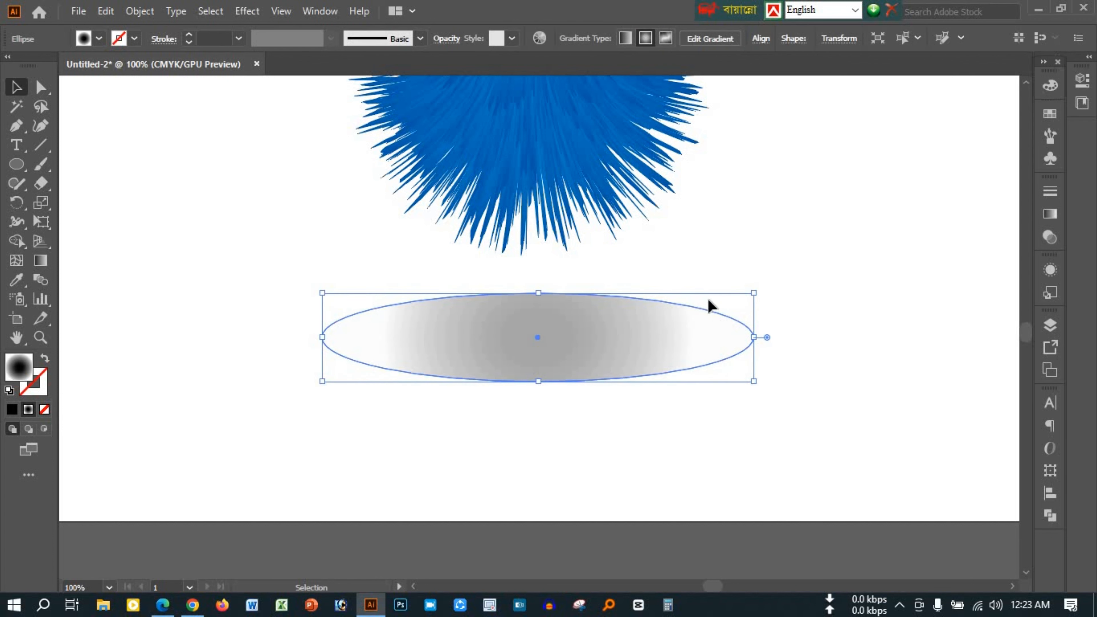
{"action": "left_click_drag", "start_coordinate": [753, 293], "coordinate": [762, 278]}
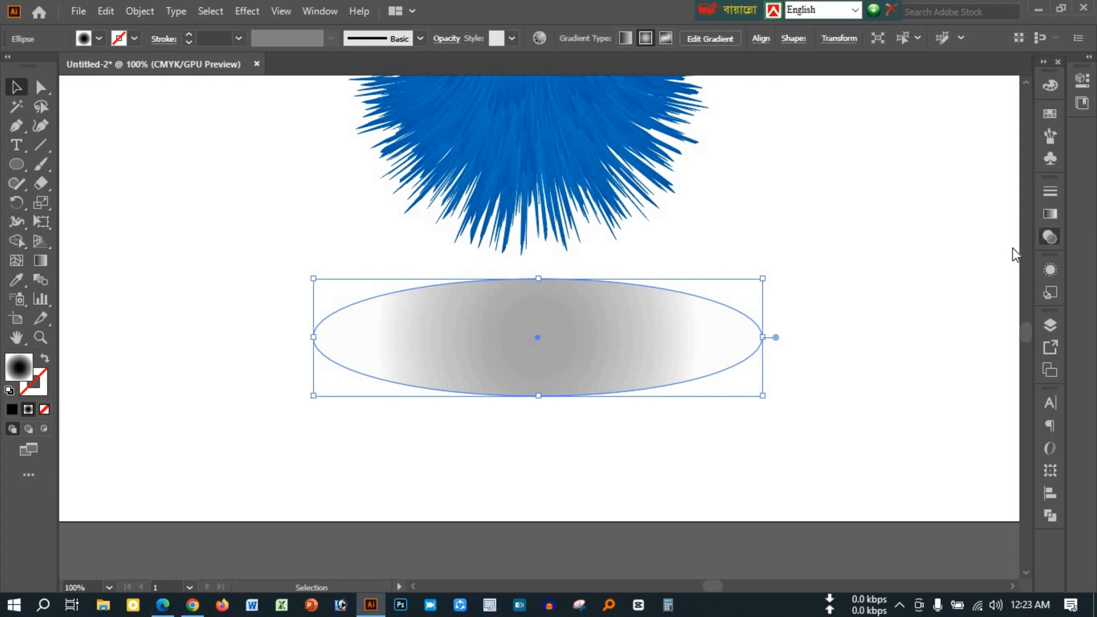
Set the shadow ellipse's opacity to 25%
{"action": "left_click", "coordinate": [1050, 237]}
{"action": "left_click", "coordinate": [992, 209]}
{"action": "type", "text": "25"}
{"action": "key", "text": "Return"}
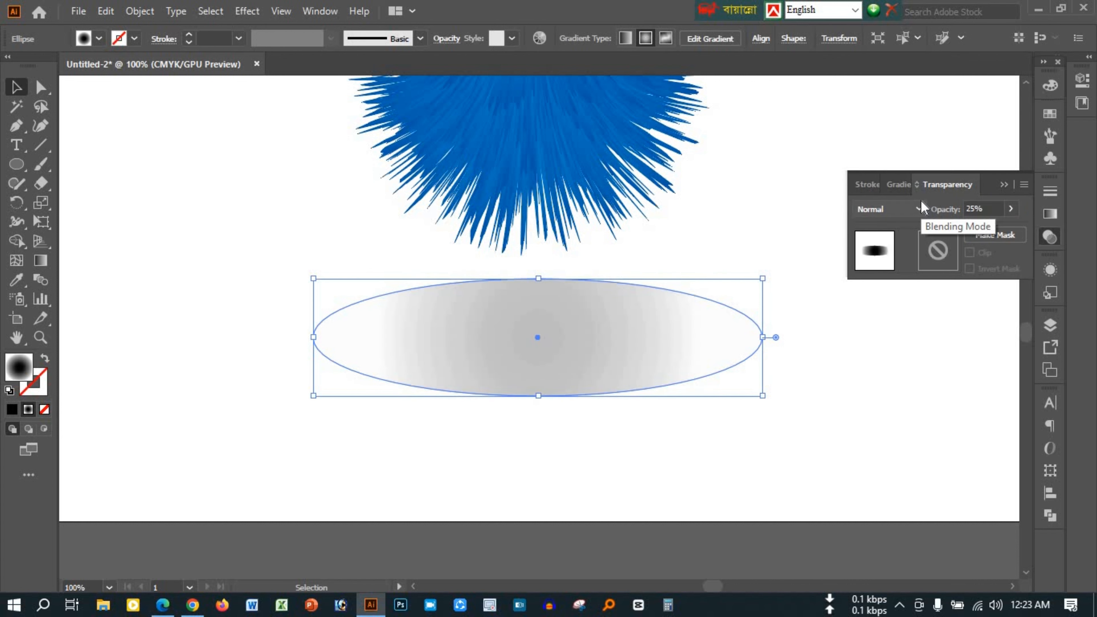
{"action": "left_click", "coordinate": [1008, 185]}
{"action": "left_click", "coordinate": [877, 207]}
Align the character and its shadow along their horizontal centres and group them
{"action": "scroll", "coordinate": [876, 206], "scroll_direction": "down", "scroll_amount": 4}
{"action": "scroll", "coordinate": [823, 207], "scroll_direction": "up", "scroll_amount": 1}
{"action": "left_click_drag", "start_coordinate": [864, 281], "coordinate": [813, 200]}
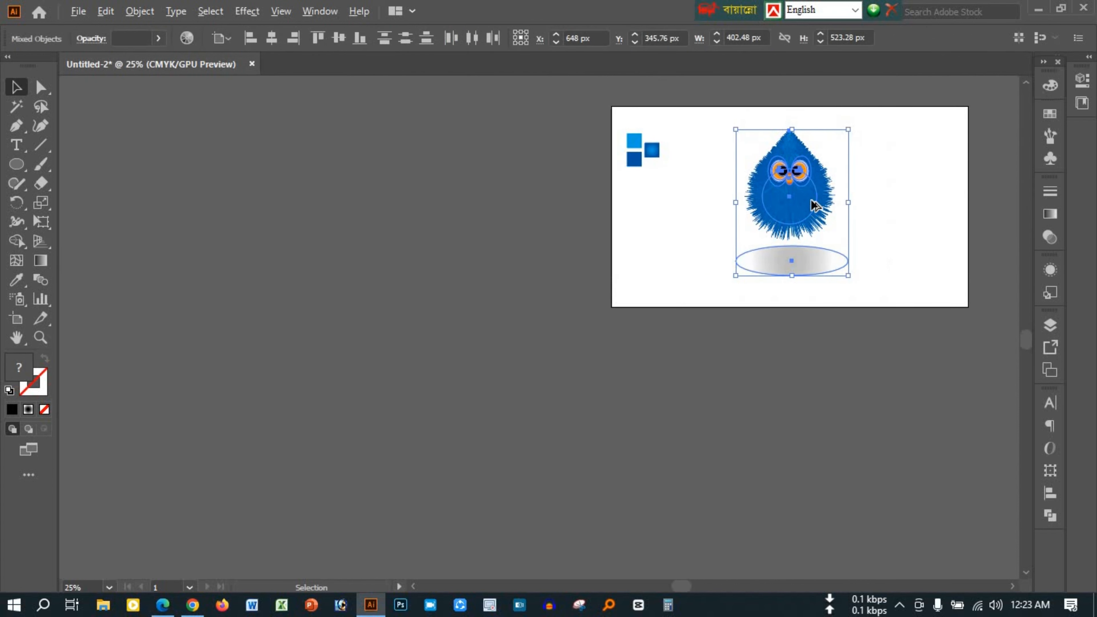
{"action": "left_click", "coordinate": [813, 202]}
{"action": "left_click", "coordinate": [271, 42]}
{"action": "key", "text": "ctrl+g"}
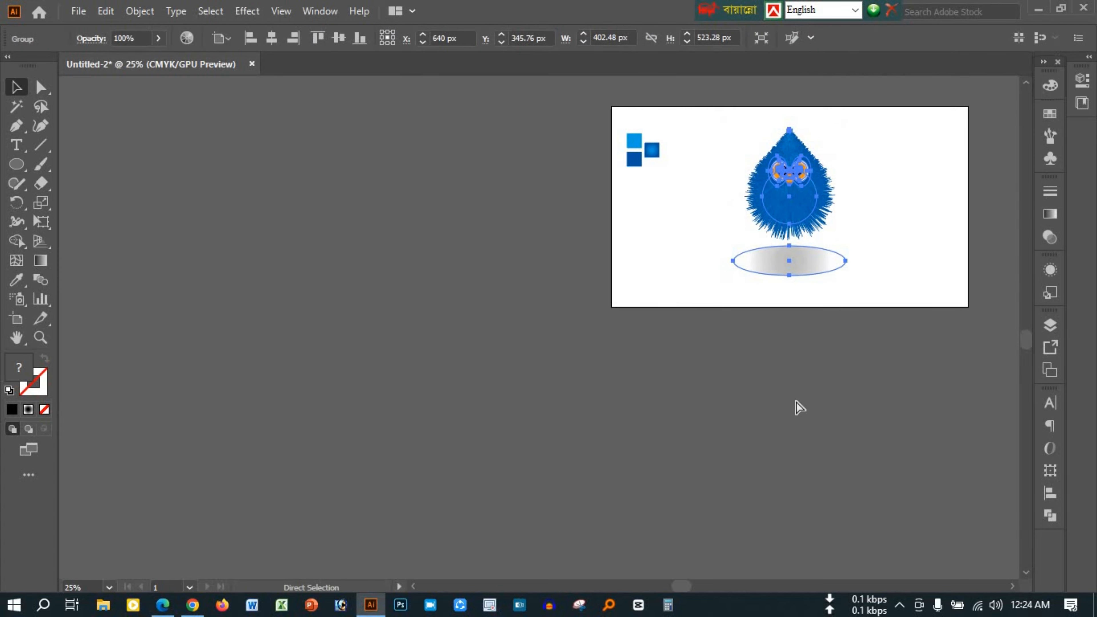
Create a new document and add a 1280 × 720 px rectangle to it
{"action": "key", "text": "ctrl+n"}
{"action": "key", "text": "Return"}
{"action": "left_click_drag", "start_coordinate": [16, 164], "coordinate": [57, 165]}
{"action": "left_click", "coordinate": [359, 262]}
{"action": "type", "text": "1"}
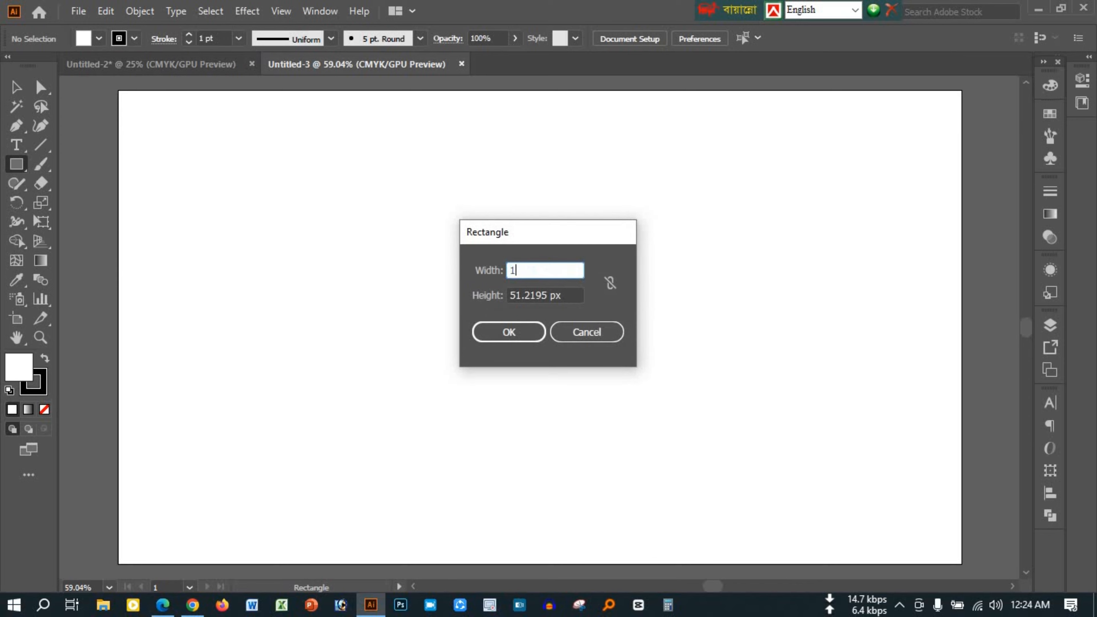
{"action": "type", "text": "280"}
{"action": "key", "text": "Tab"}
{"action": "type", "text": "720"}
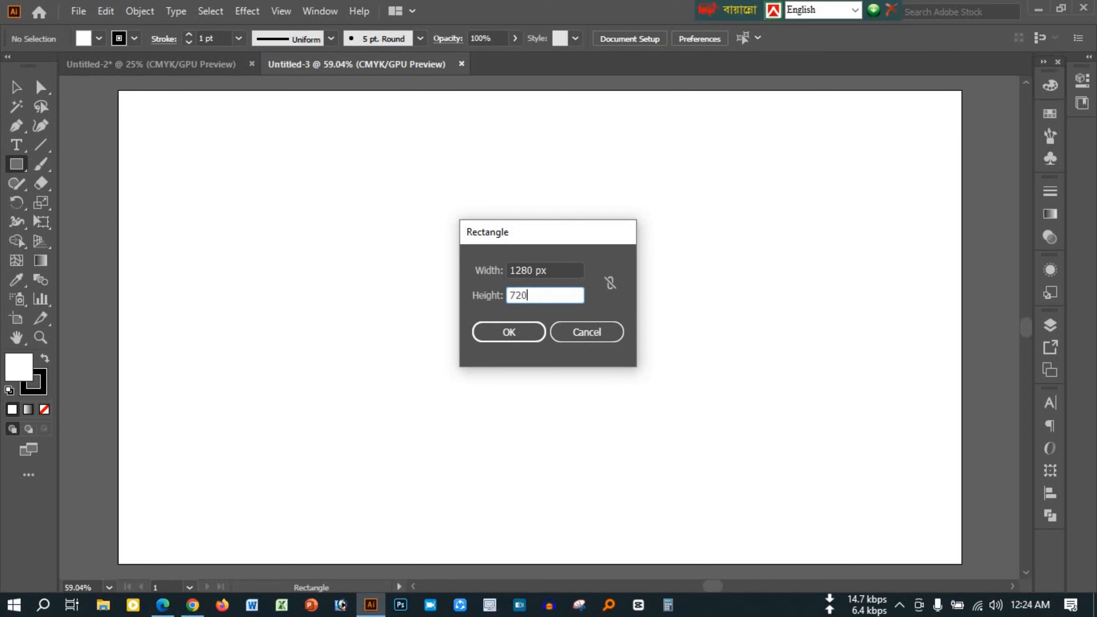
{"action": "key", "text": "Return"}
Remove the rectangle's stroke and align it to cover the whole artboard
{"action": "left_click", "coordinate": [16, 89]}
{"action": "left_click", "coordinate": [43, 385]}
{"action": "left_click", "coordinate": [44, 409]}
{"action": "left_click", "coordinate": [21, 368]}
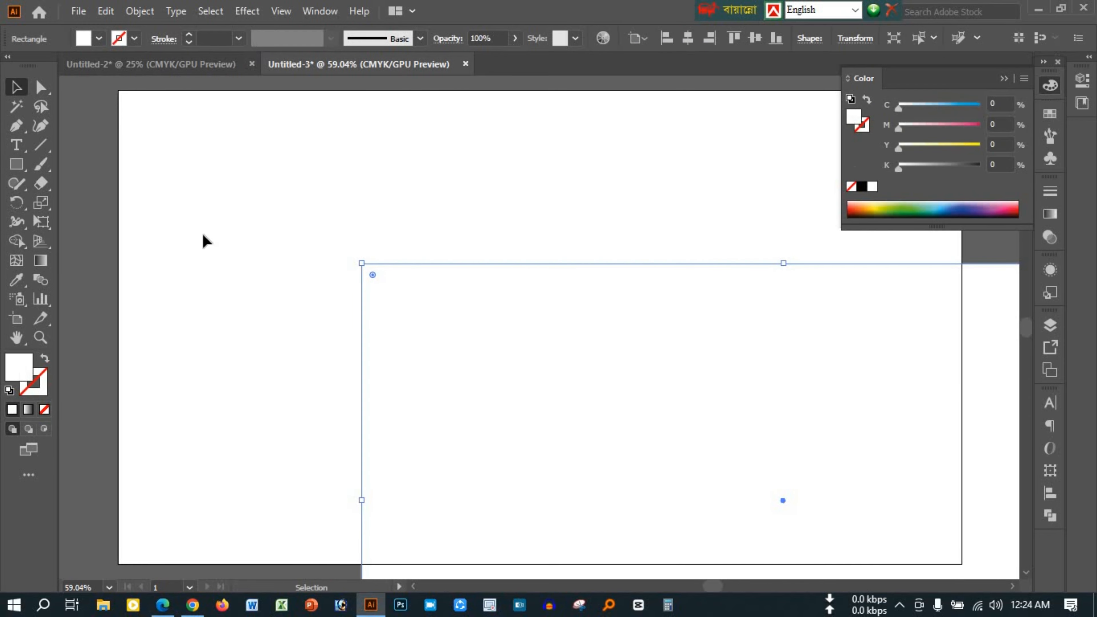
{"action": "left_click", "coordinate": [688, 38]}
{"action": "left_click", "coordinate": [754, 38]}
Fill the background rectangle with blue, C 100% and M 40%
{"action": "left_click", "coordinate": [979, 105]}
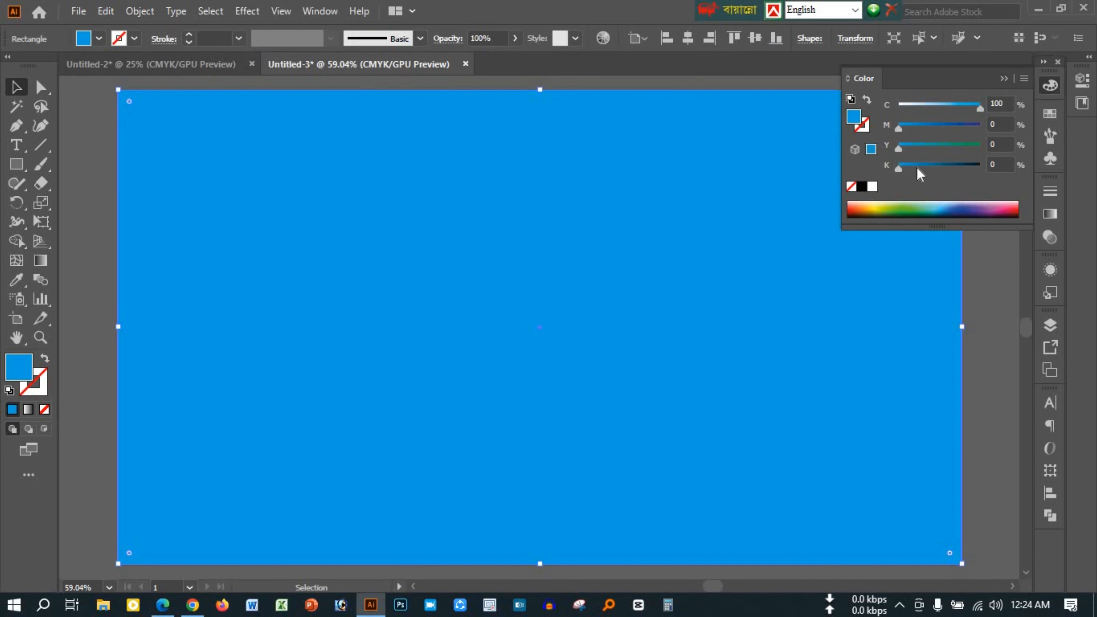
{"action": "left_click", "coordinate": [930, 126]}
Fill the background rectangle with a radial gradient running from bright blue at the centre to dark blue at the edges
{"action": "left_click", "coordinate": [1052, 213]}
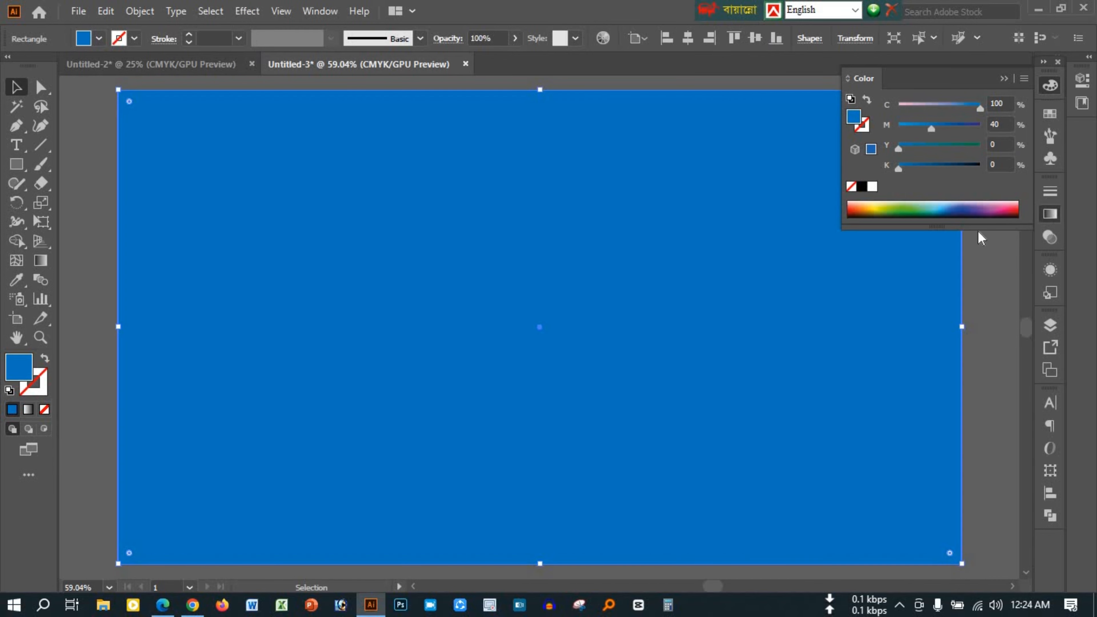
{"action": "left_click", "coordinate": [935, 325]}
{"action": "double_click", "coordinate": [1002, 335]}
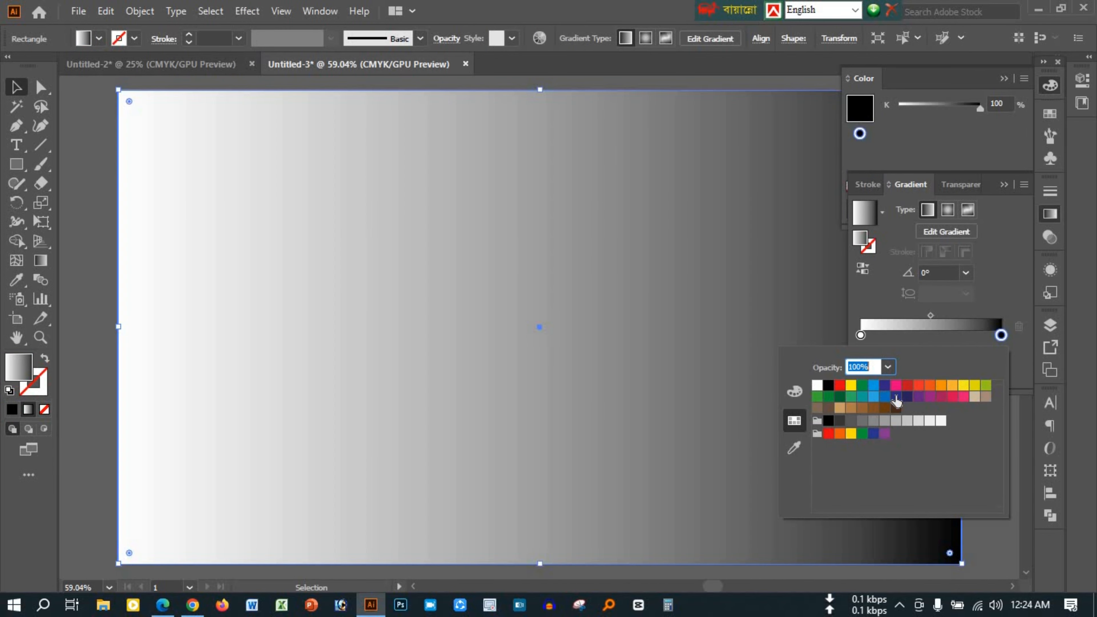
{"action": "left_click", "coordinate": [895, 397]}
{"action": "key", "text": "Escape"}
{"action": "double_click", "coordinate": [860, 335]}
{"action": "left_click", "coordinate": [873, 386]}
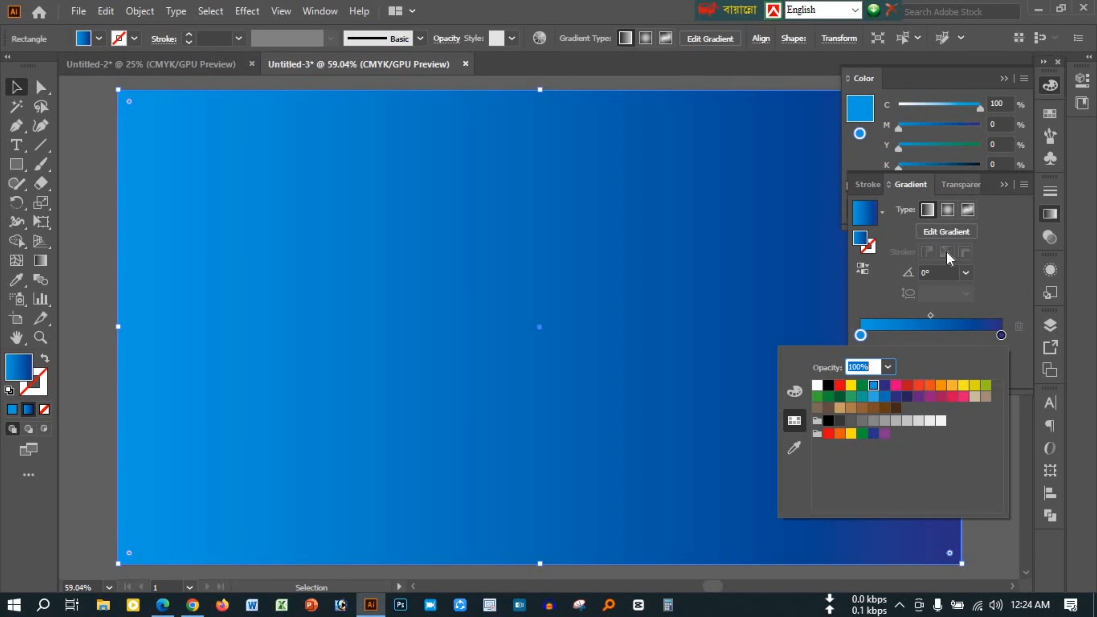
{"action": "key", "text": "Escape"}
{"action": "left_click", "coordinate": [948, 210]}
{"action": "left_click", "coordinate": [1003, 186]}
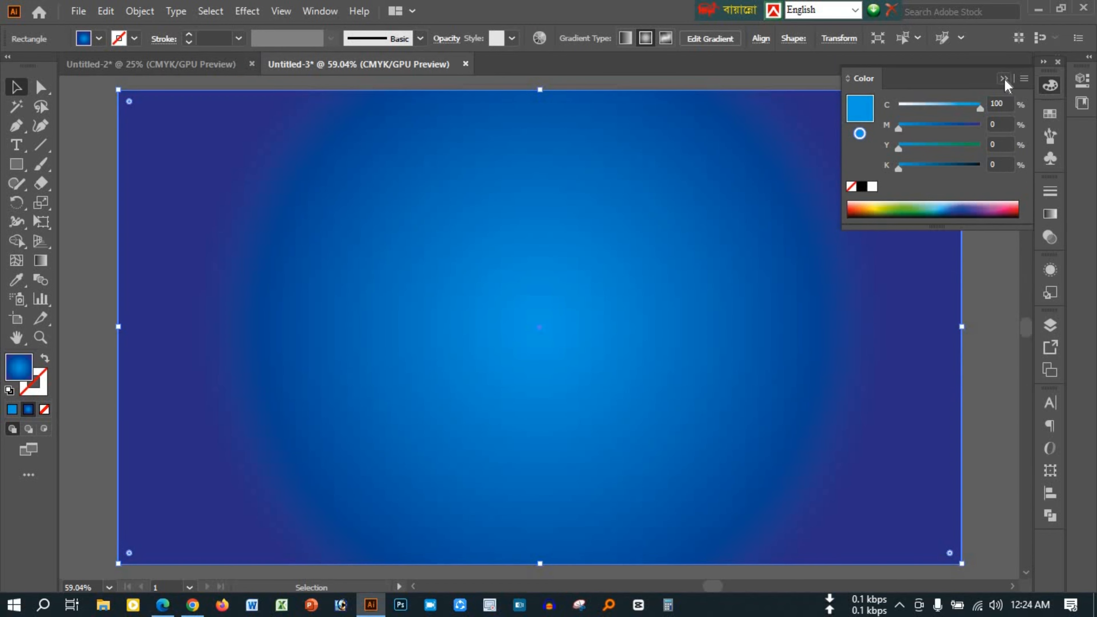
{"action": "left_click", "coordinate": [1003, 79]}
Paste the character and shadow group onto the background and enlarge it to about 429 × 557 px
{"action": "key", "text": "ctrl+v"}
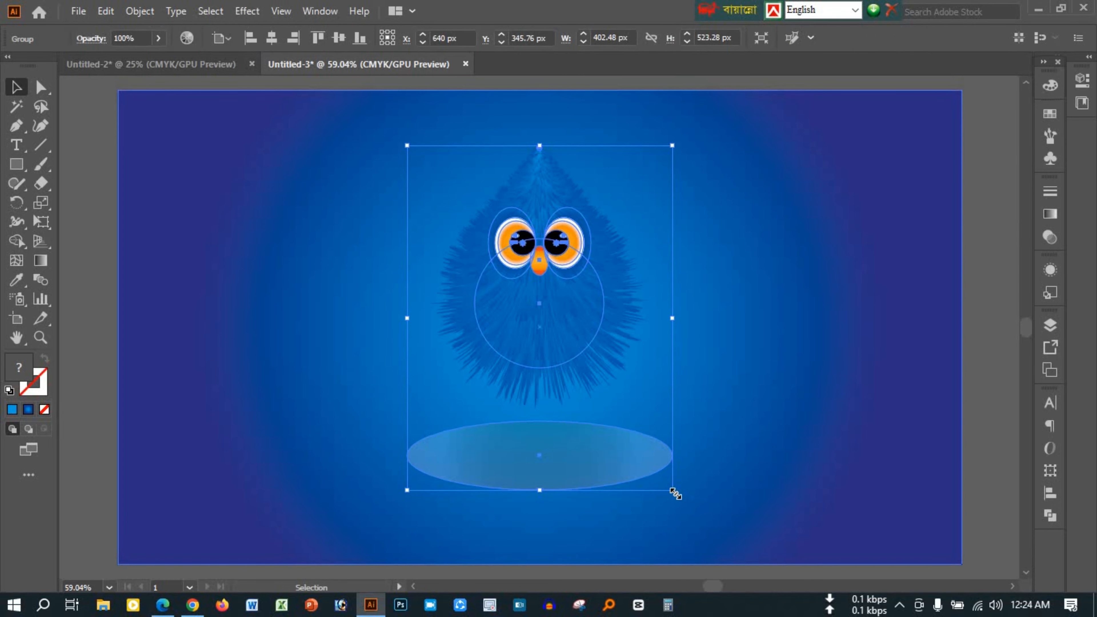
{"action": "left_click_drag", "start_coordinate": [675, 493], "coordinate": [683, 504]}
{"action": "left_click", "coordinate": [987, 387]}
Ungroup the character and its shadow, and give the shadow ellipse a darkening blend mode that drops its white edges
{"action": "right_click", "coordinate": [558, 475]}
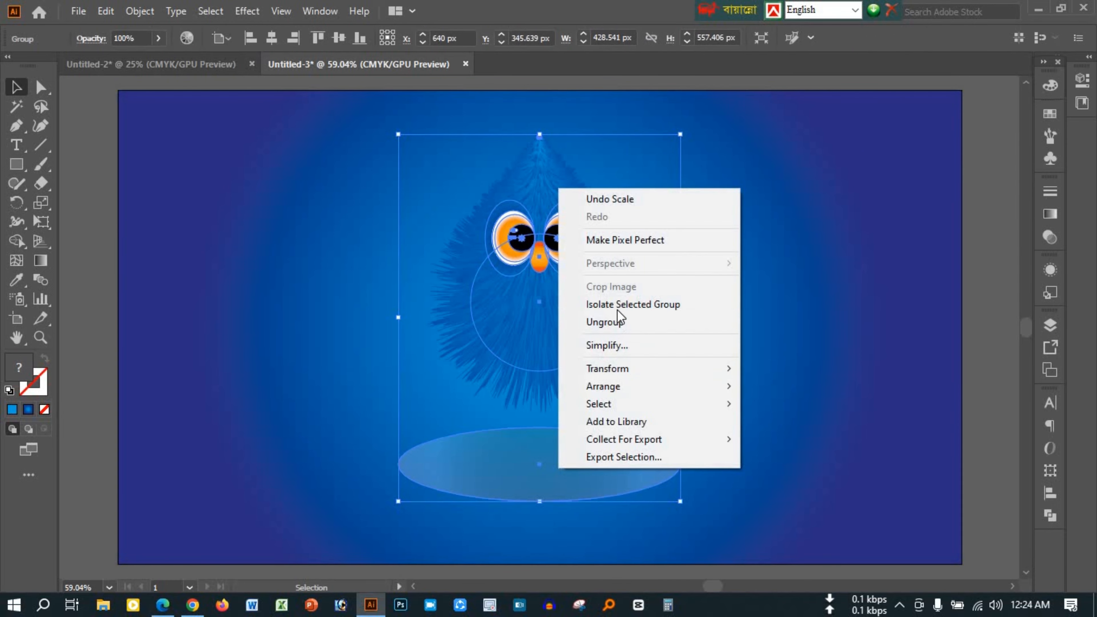
{"action": "left_click", "coordinate": [615, 320]}
{"action": "key", "text": "ctrl+shift+a"}
{"action": "left_click", "coordinate": [610, 458]}
{"action": "left_click", "coordinate": [1050, 237]}
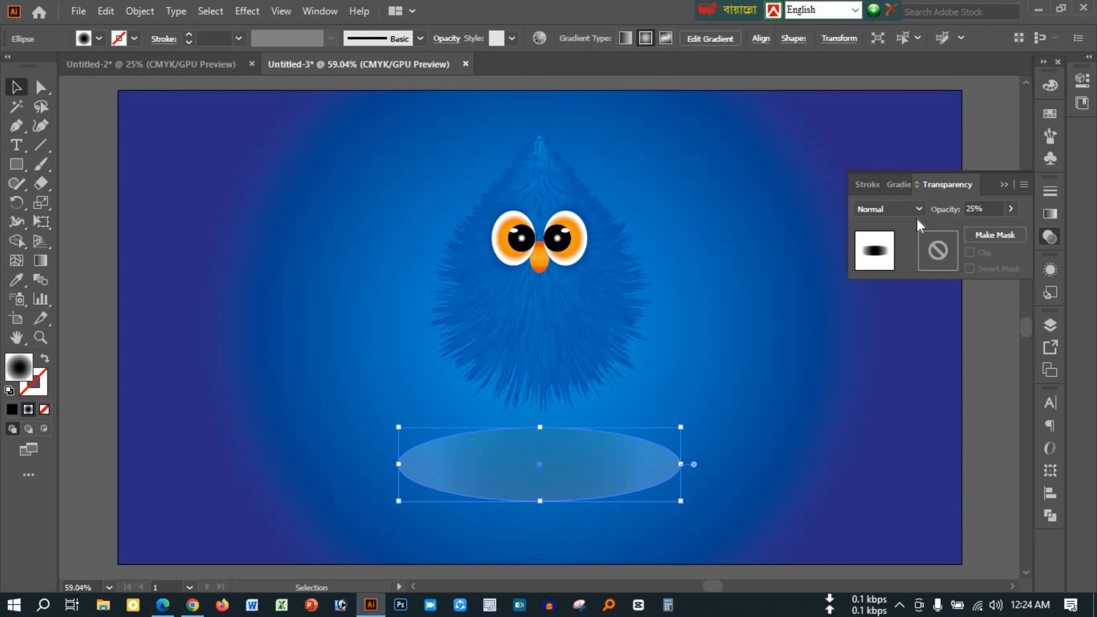
{"action": "left_click", "coordinate": [915, 210]}
{"action": "left_click", "coordinate": [890, 253]}
{"action": "left_click", "coordinate": [1003, 184]}
{"action": "key", "text": "ctrl+shift+a"}
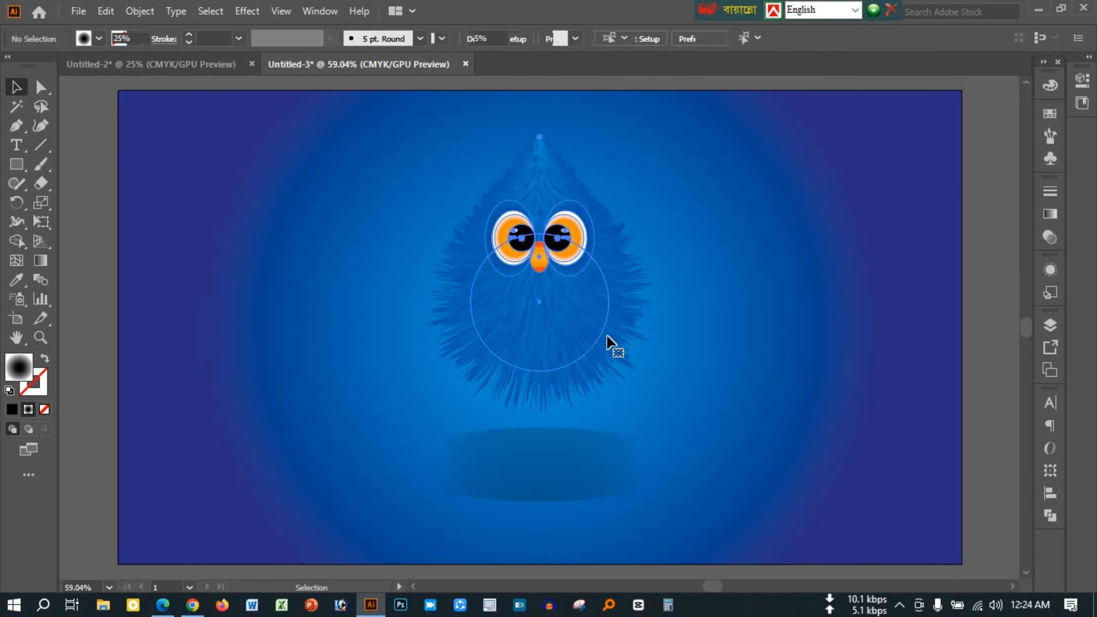
Enlarge the furry character without its shadow to about 357 × 444 px
{"action": "left_click", "coordinate": [607, 339]}
{"action": "left_click_drag", "start_coordinate": [654, 410], "coordinate": [668, 424]}
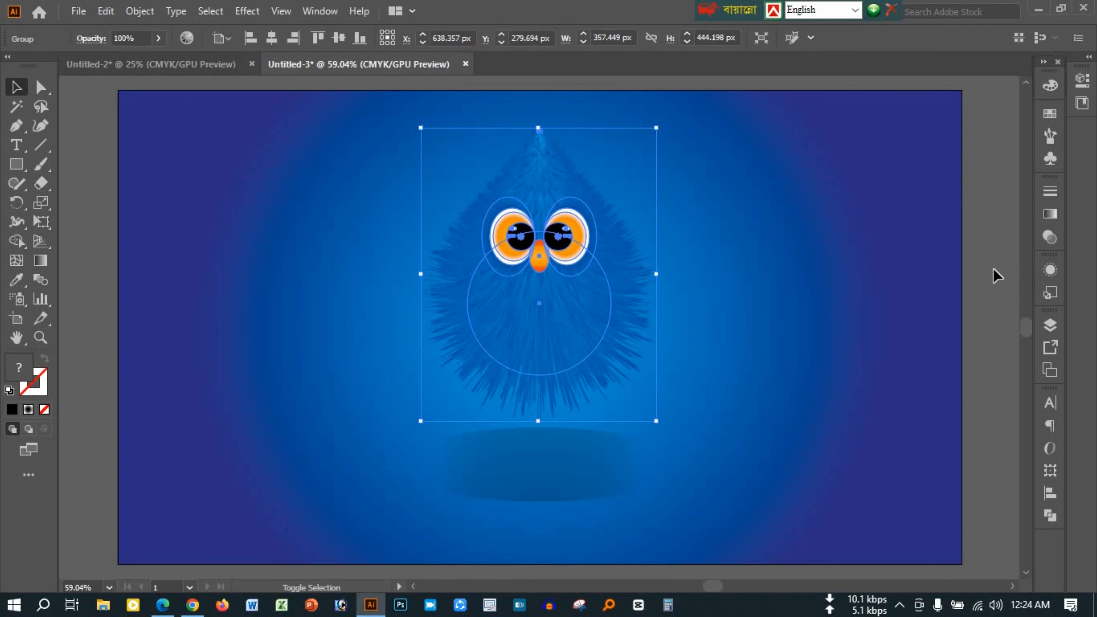
{"action": "left_click", "coordinate": [968, 309]}
{"action": "left_click", "coordinate": [573, 333]}
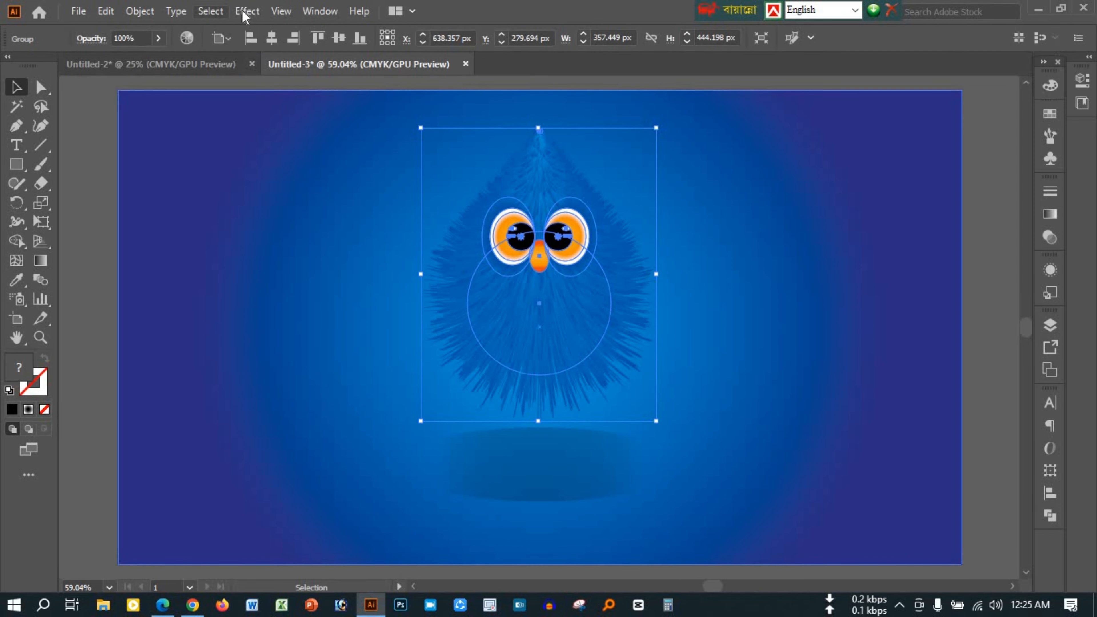
{"action": "left_click", "coordinate": [247, 11]}
{"action": "mouse_move", "coordinate": [271, 192]}
{"action": "left_click", "coordinate": [449, 193]}
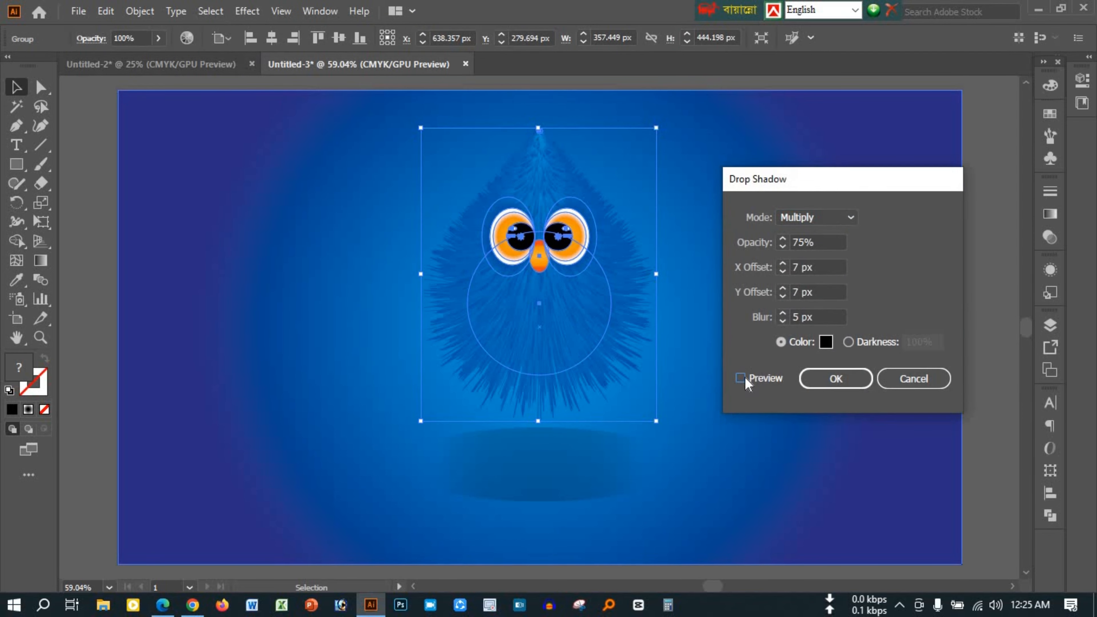
{"action": "left_click", "coordinate": [740, 378]}
{"action": "left_click", "coordinate": [913, 379]}
{"action": "left_click", "coordinate": [972, 264]}
Move the midpoint of the background's radial gradient to about 72%
{"action": "left_click", "coordinate": [887, 281]}
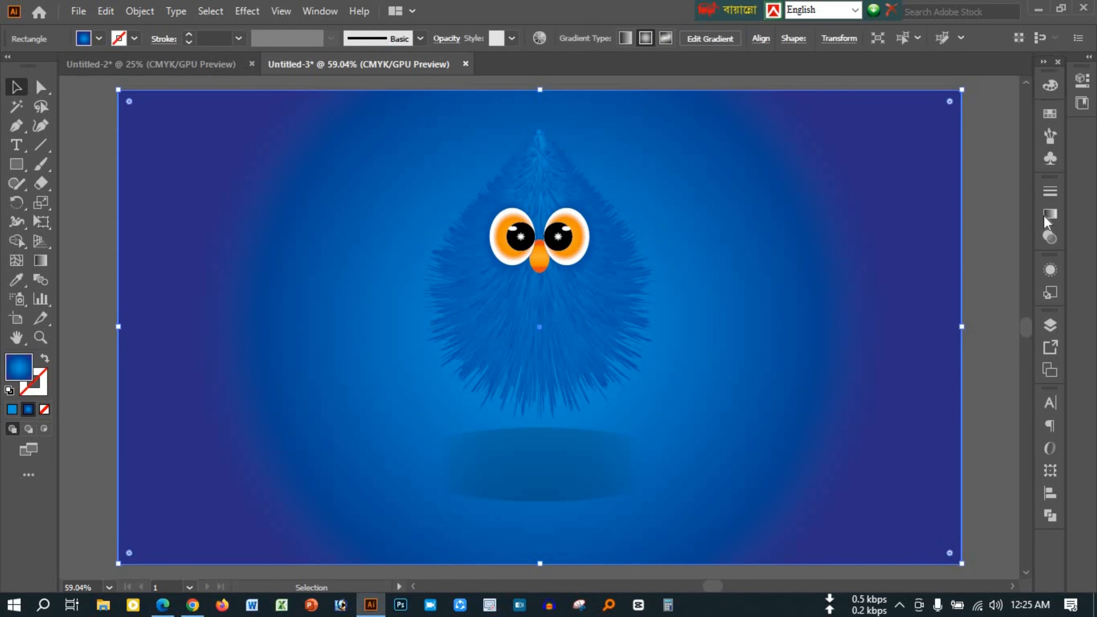
{"action": "left_click", "coordinate": [1045, 217]}
{"action": "left_click_drag", "start_coordinate": [931, 317], "coordinate": [962, 317]}
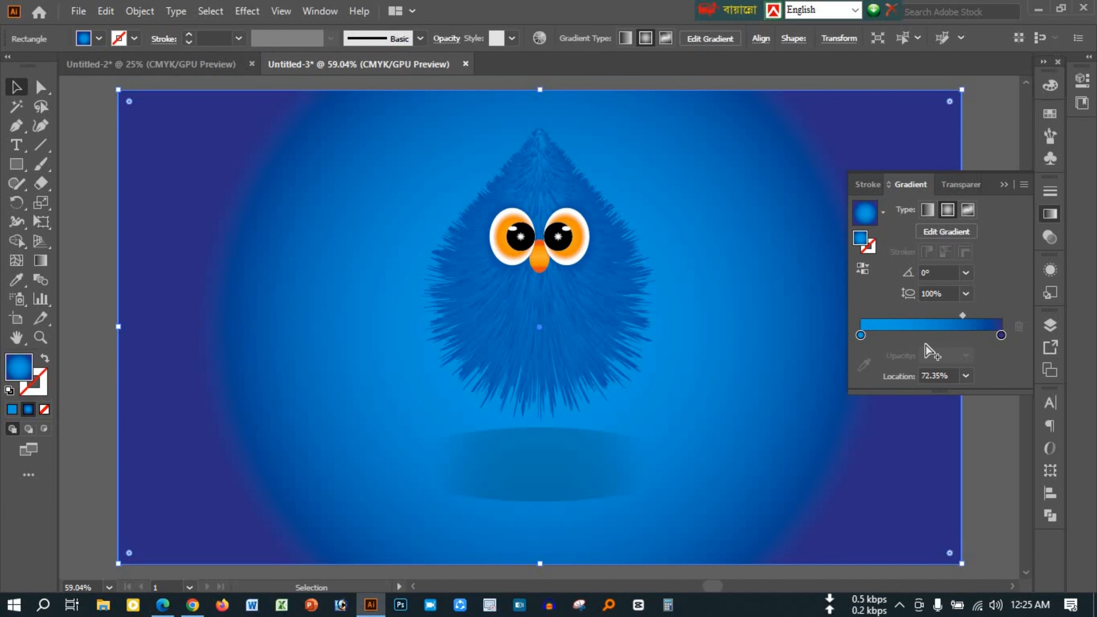
Change the centre colour of the background gradient to a lighter blue swatch
{"action": "double_click", "coordinate": [860, 335]}
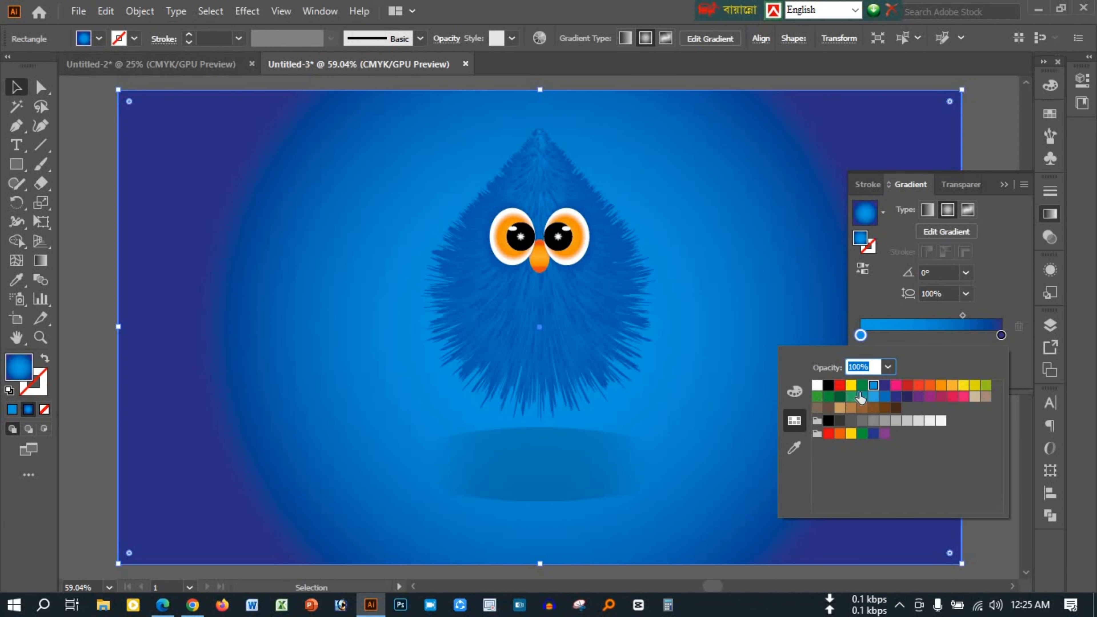
{"action": "left_click", "coordinate": [871, 398]}
{"action": "left_click", "coordinate": [1004, 184]}
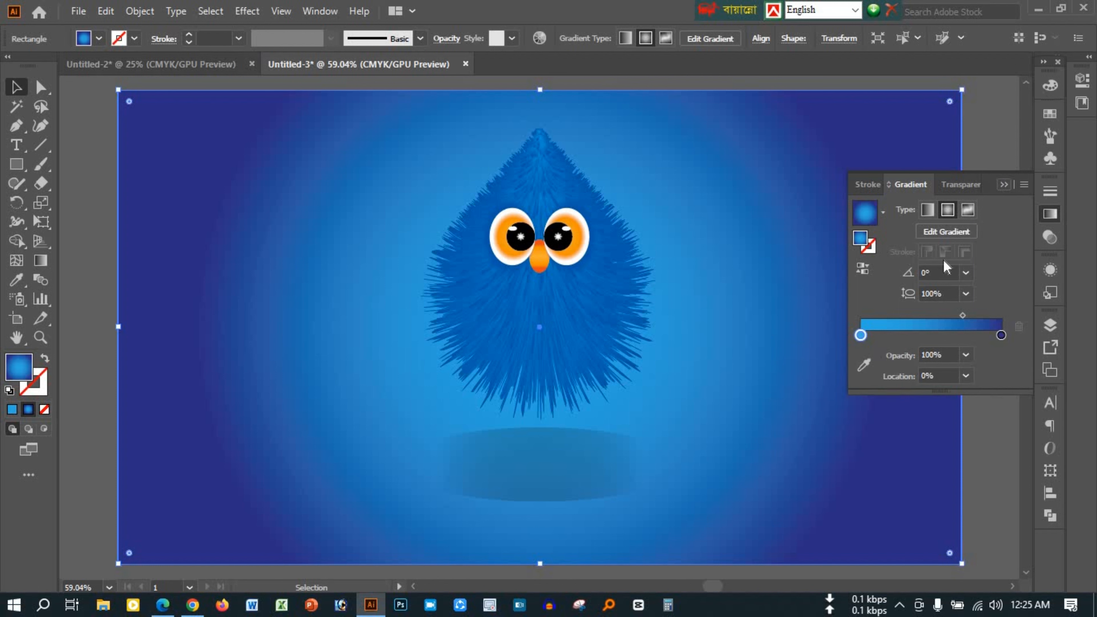
Set the background gradient's centre colour to pale blue, C 28% with M, Y and K at 0%
{"action": "double_click", "coordinate": [861, 336]}
{"action": "left_click", "coordinate": [794, 392]}
{"action": "mouse_move", "coordinate": [888, 396]}
{"action": "left_mouse_down"}
{"action": "mouse_move", "coordinate": [903, 399]}
{"action": "mouse_move", "coordinate": [886, 396]}
{"action": "left_mouse_up"}
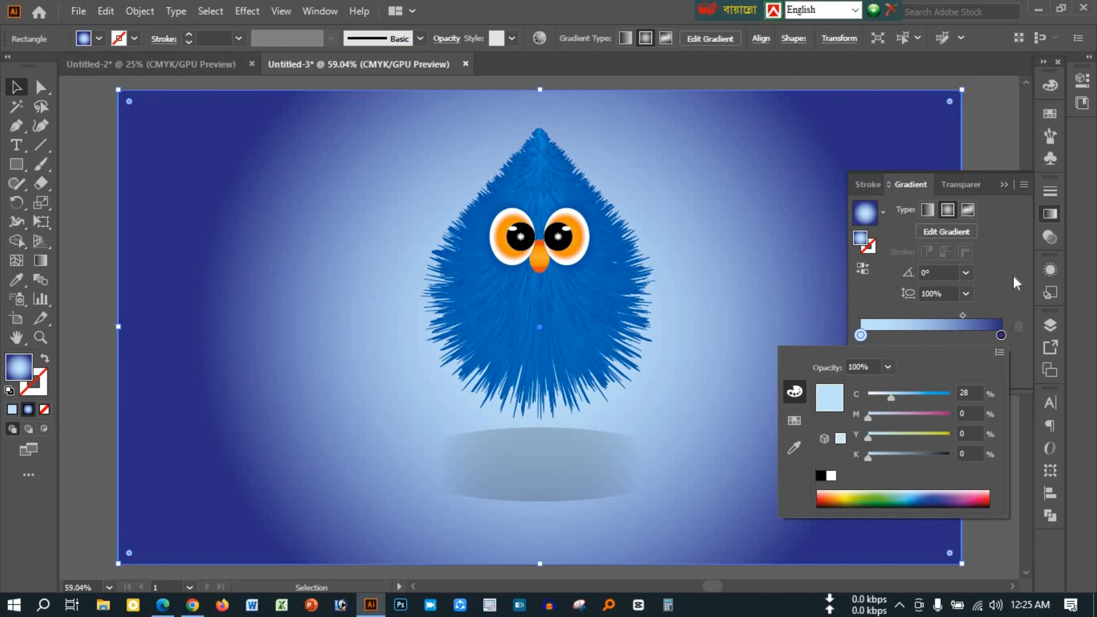
Set the background gradient's outer colour to bright blue, C 100%, M 0%, Y 5%, K 0%
{"action": "double_click", "coordinate": [1001, 335]}
{"action": "left_click_drag", "start_coordinate": [946, 418], "coordinate": [868, 417]}
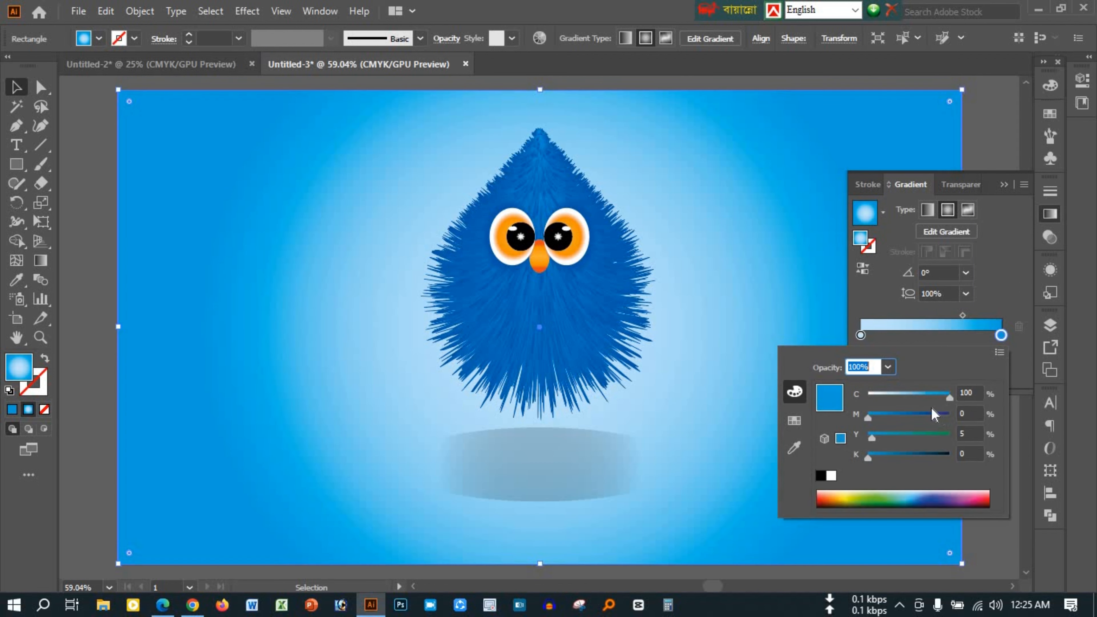
{"action": "left_click", "coordinate": [1000, 184]}
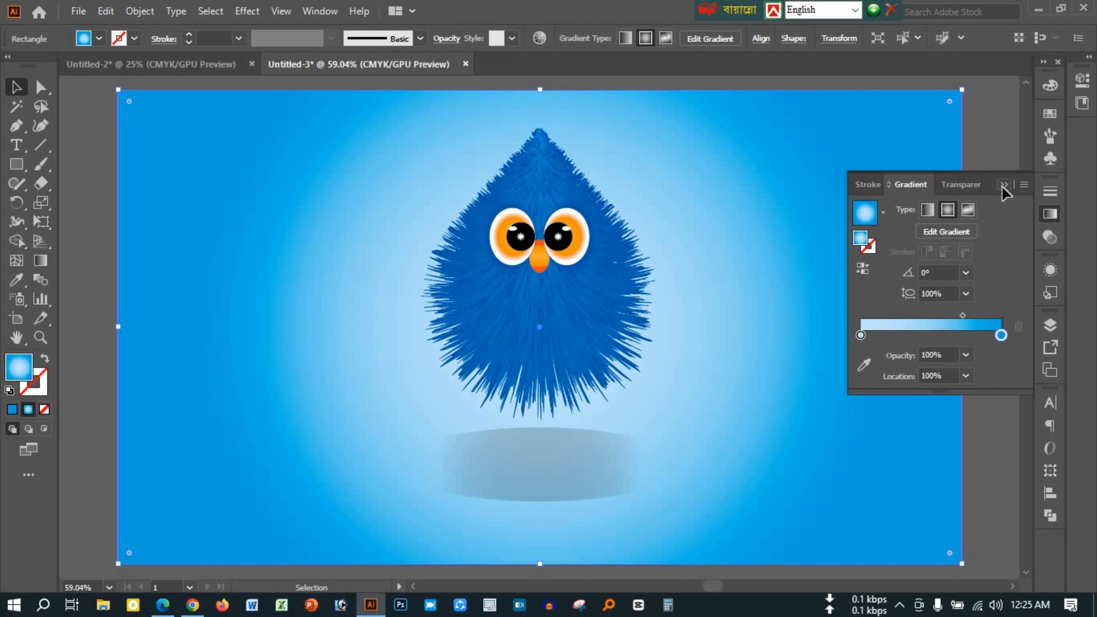
{"action": "left_click", "coordinate": [1002, 185]}
Group the character with its shadow and centre the group vertically on the artboard
{"action": "left_click", "coordinate": [528, 448]}
{"action": "left_click", "coordinate": [534, 319], "text": "shift"}
{"action": "key", "text": "ctrl+g"}
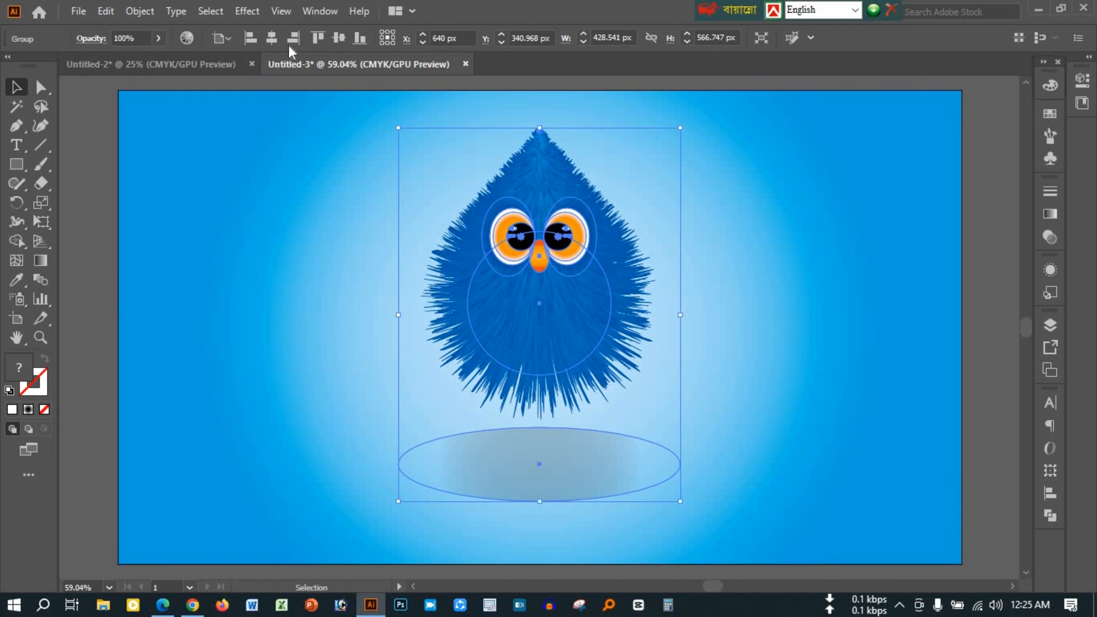
{"action": "left_click", "coordinate": [342, 40]}
{"action": "left_click", "coordinate": [991, 299]}
{"action": "scroll", "coordinate": [544, 374], "scroll_direction": "down", "scroll_amount": 1}
{"action": "scroll", "coordinate": [544, 374], "scroll_direction": "up", "scroll_amount": 5}
{"action": "scroll", "coordinate": [544, 374], "scroll_direction": "down", "scroll_amount": 6}
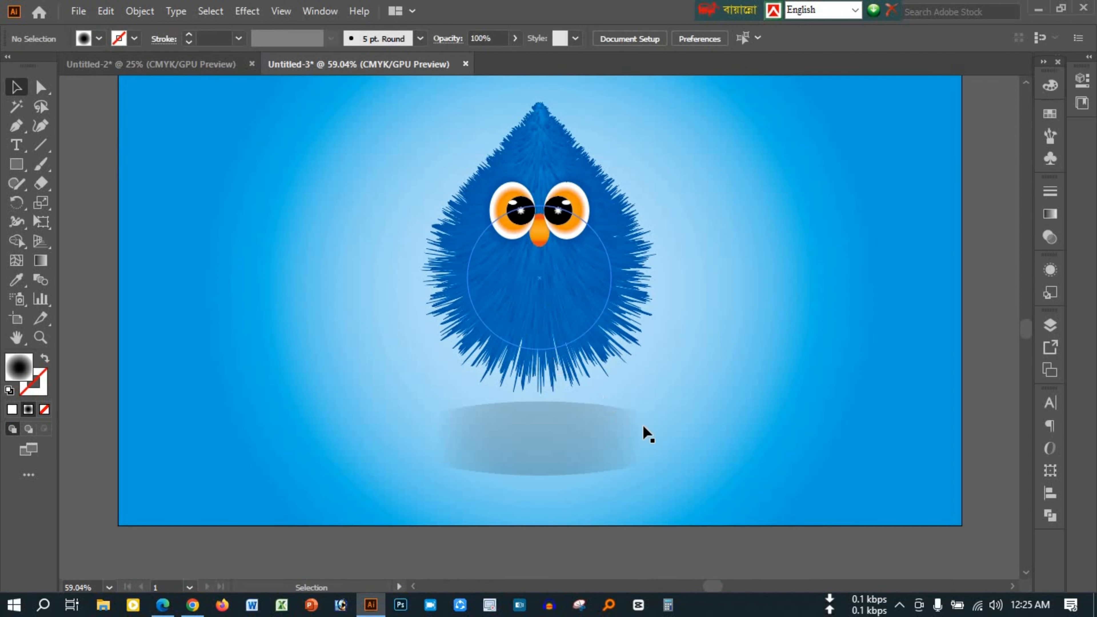
{"action": "scroll", "coordinate": [600, 431], "scroll_direction": "up", "scroll_amount": 3}
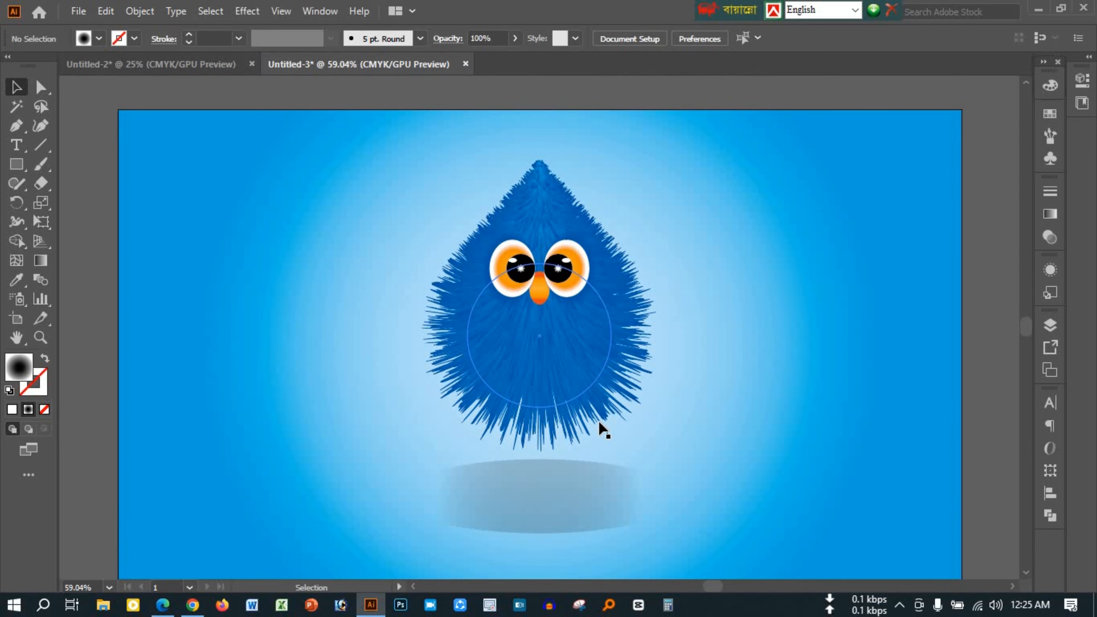
Export the artwork to the Desktop as a JPEG named "cartoon model", in CMYK at maximum quality and 300 ppi
{"action": "left_click", "coordinate": [79, 11]}
{"action": "mouse_move", "coordinate": [173, 289]}
{"action": "left_click", "coordinate": [344, 310]}
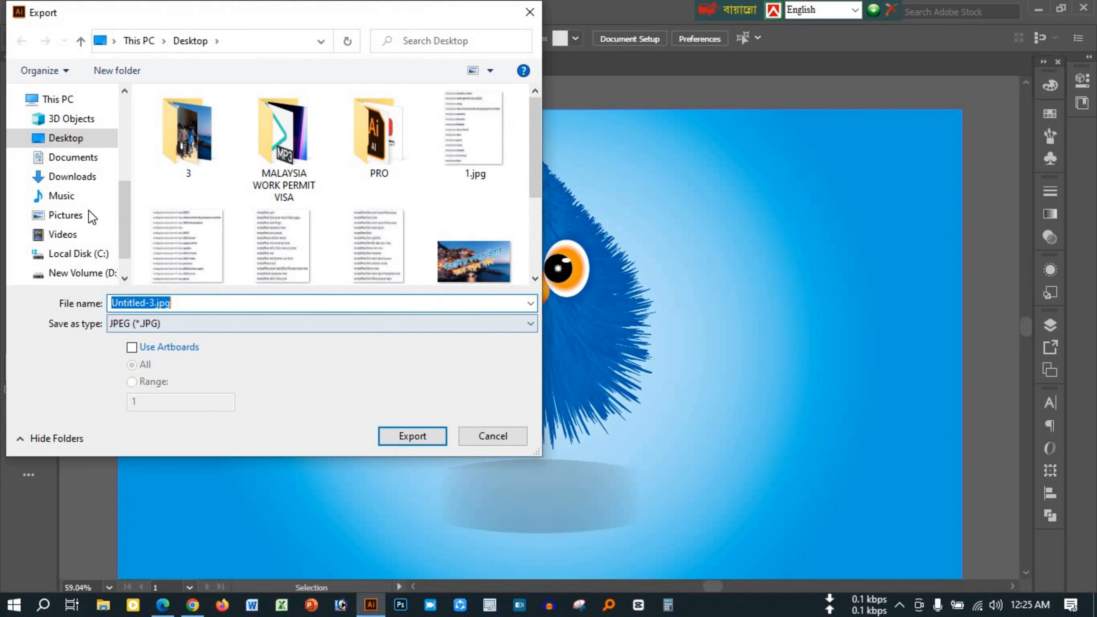
{"action": "left_click", "coordinate": [203, 303]}
{"action": "double_click", "coordinate": [208, 303]}
{"action": "type", "text": "cartoon model"}
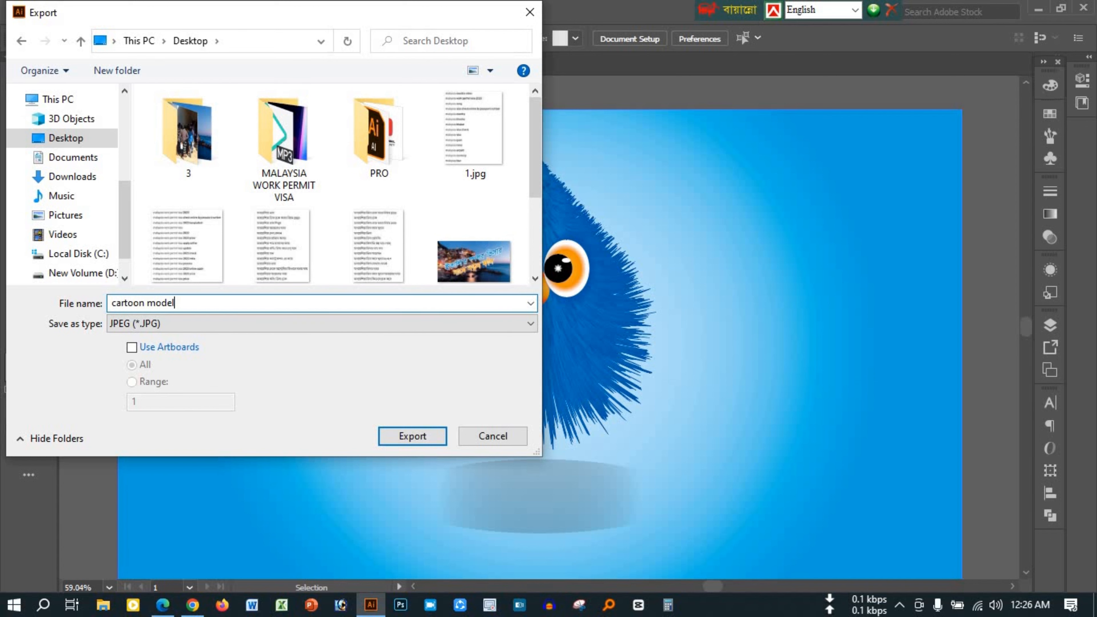
{"action": "key", "text": "Return"}
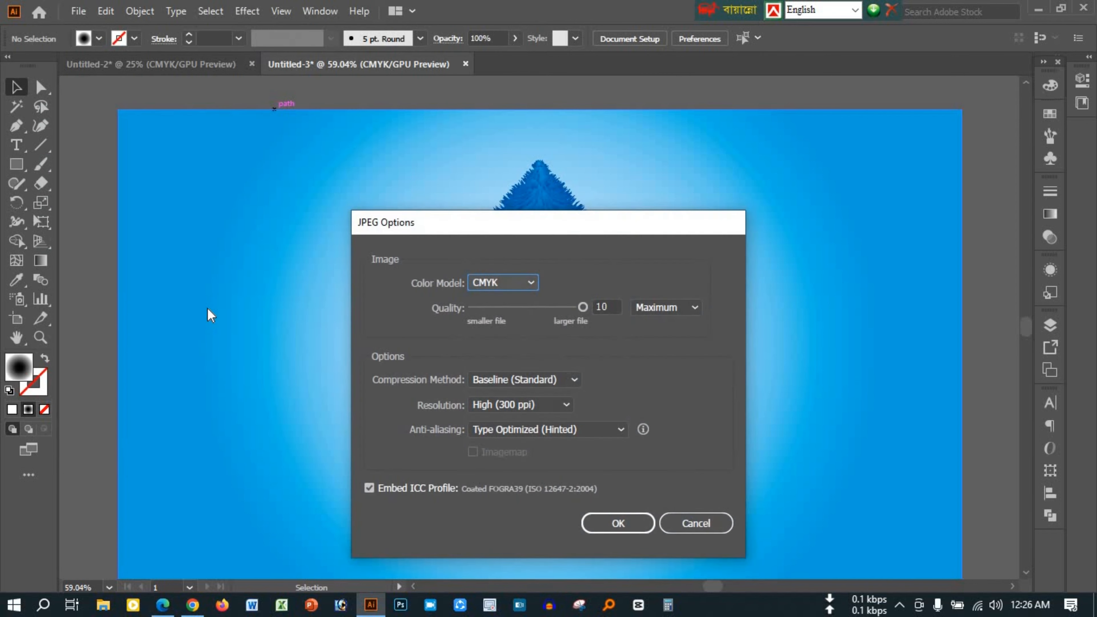
{"action": "key", "text": "Return"}
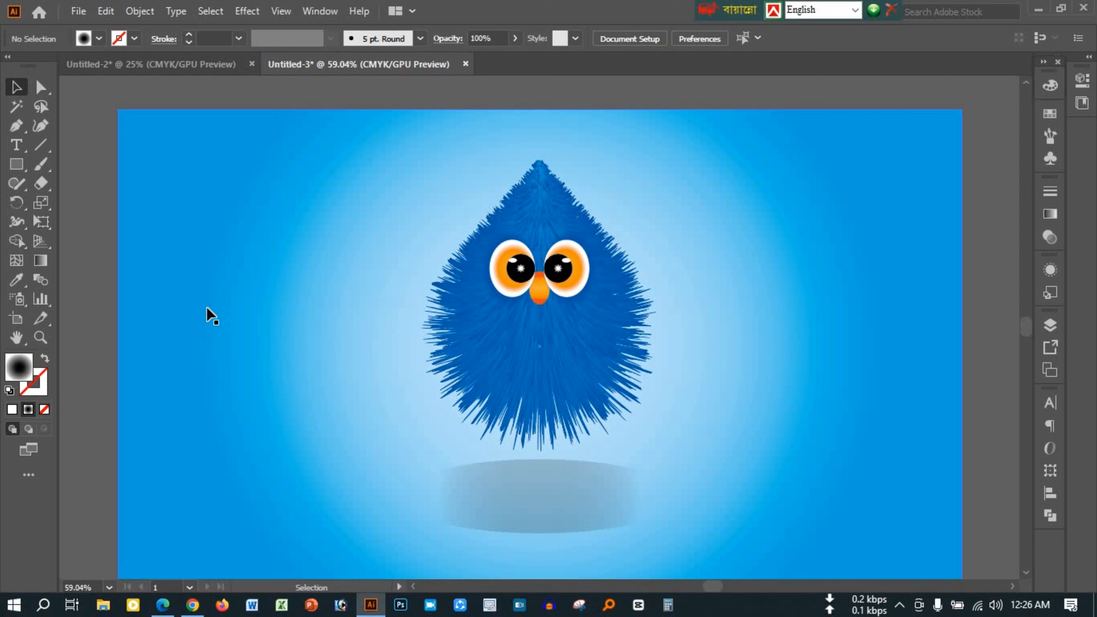
Open the exported cartoon model.jpg from the Desktop to check the finished image, and close the viewer
{"action": "left_click", "coordinate": [1036, 17]}
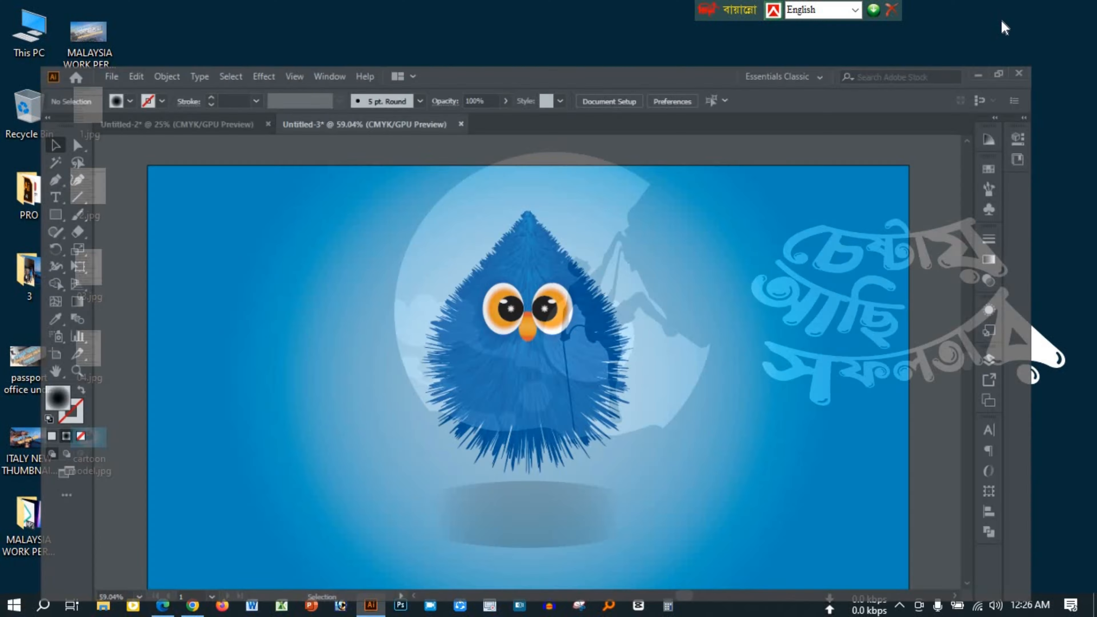
{"action": "double_click", "coordinate": [98, 432]}
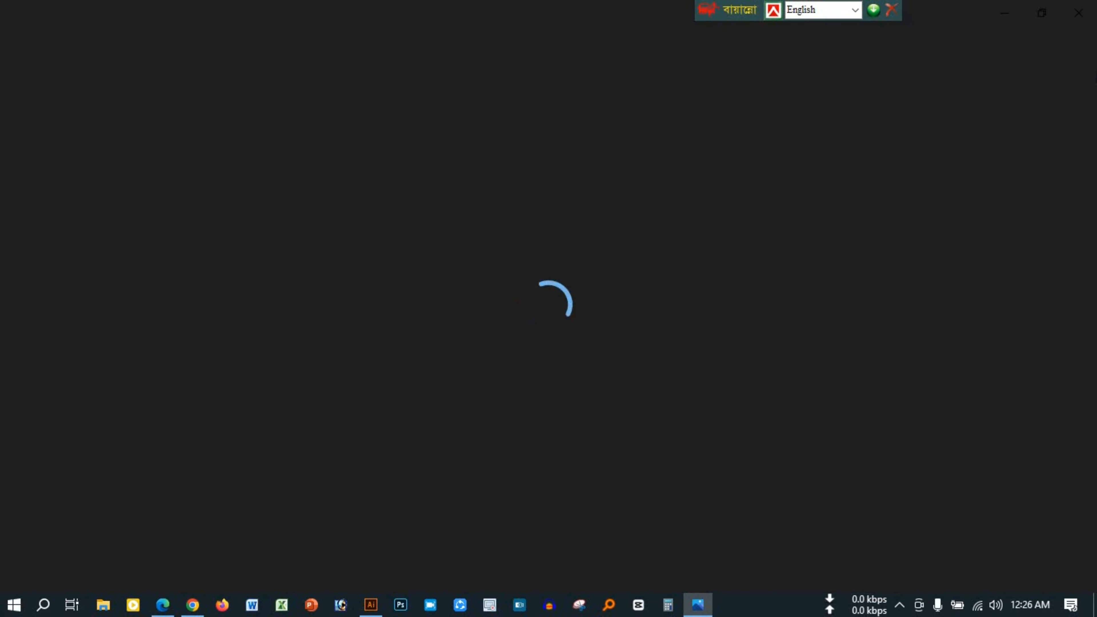
{"action": "scroll", "coordinate": [565, 229], "scroll_direction": "down", "scroll_amount": 2}
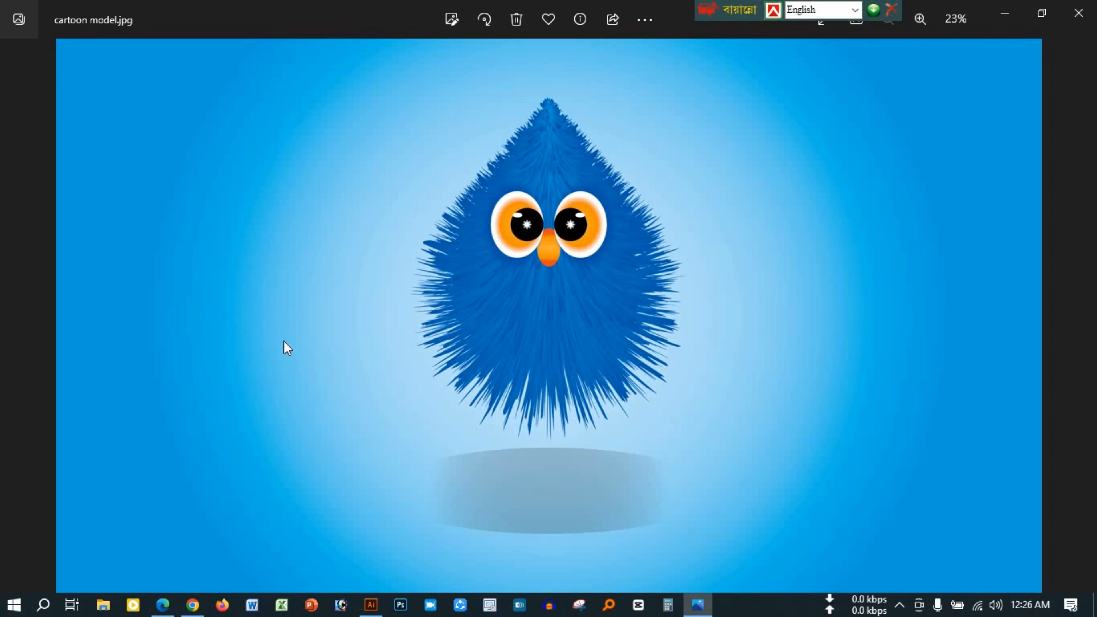
{"action": "left_click", "coordinate": [1079, 13]}
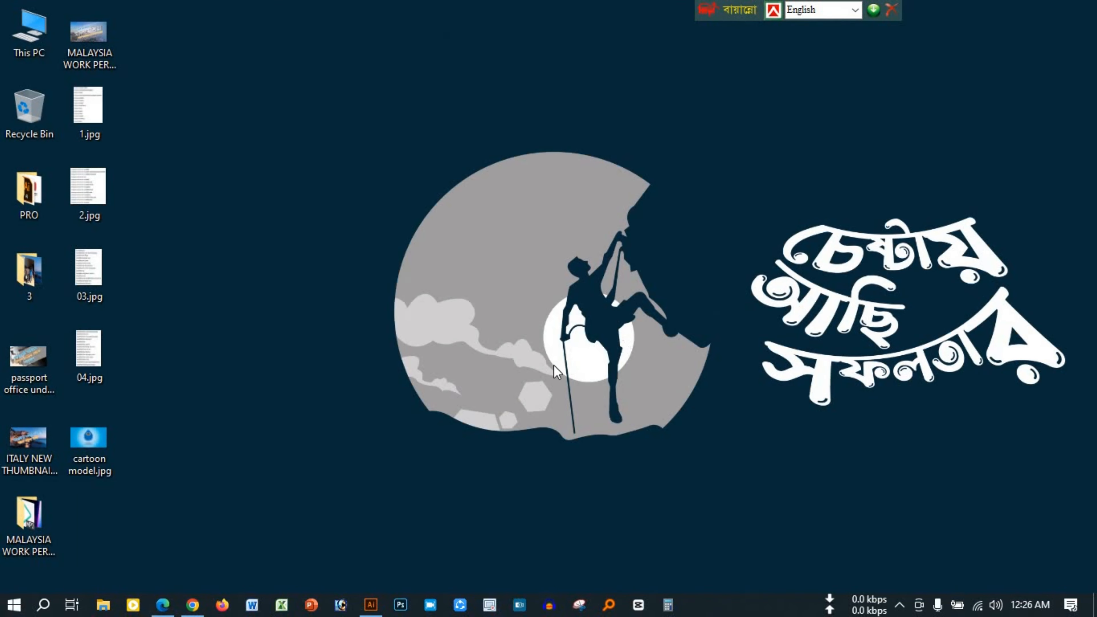
{"action": "left_click", "coordinate": [899, 605]}
{"action": "right_click", "coordinate": [899, 567]}
{"action": "left_click", "coordinate": [891, 534]}
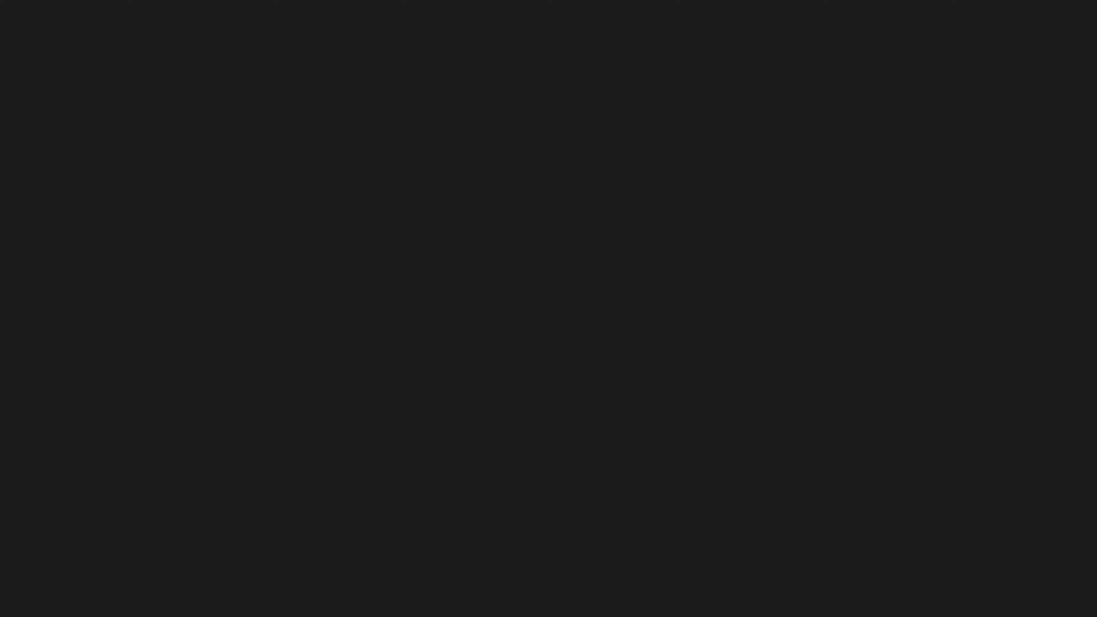